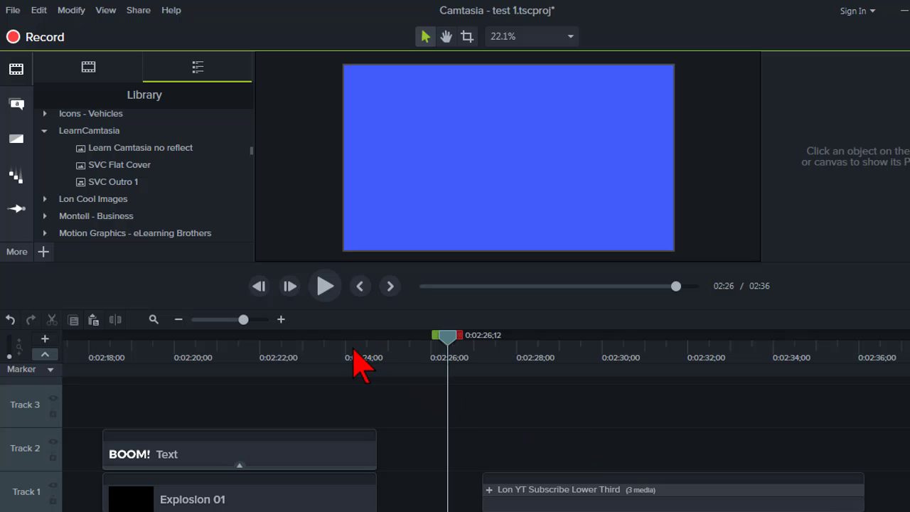
# Step: Zoom the timeline out and scroll back to the project start
pyautogui.click(350, 348)
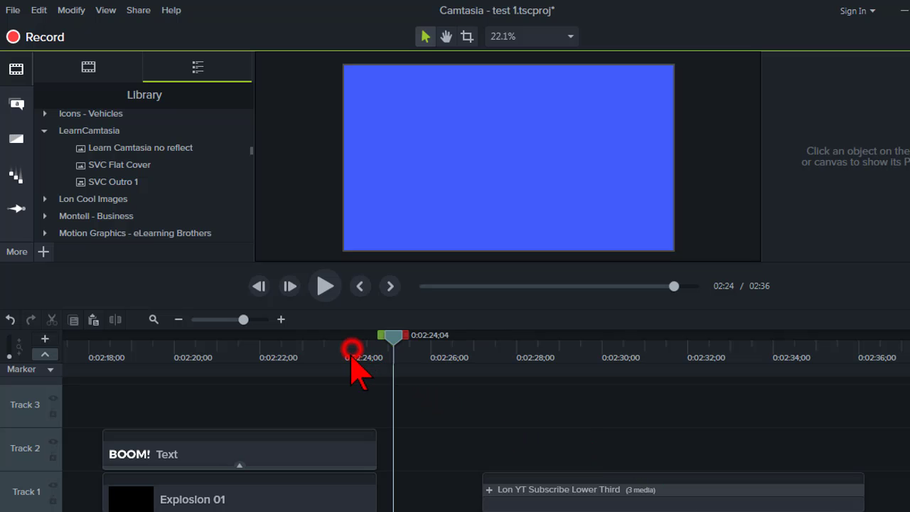
pyautogui.moveTo(245, 320); pyautogui.dragTo(229, 319)
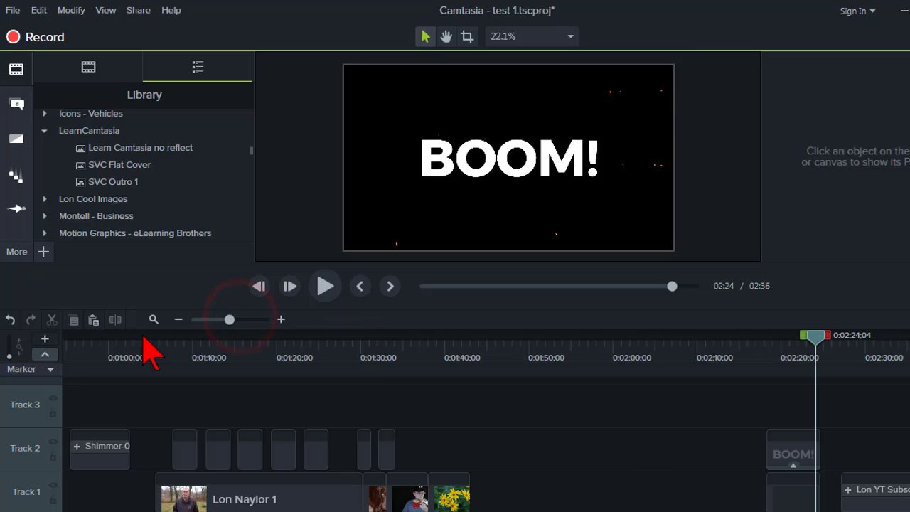
pyautogui.moveTo(102, 341); pyautogui.dragTo(21, 363)
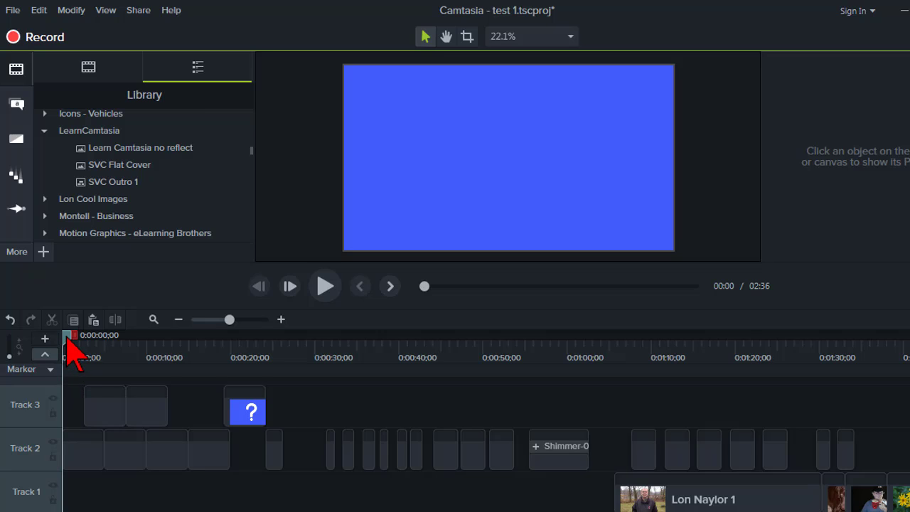
# Step: Preview the opening motion-animation clips up to 0:06, then select the first Track 3 clip
pyautogui.click(329, 286)
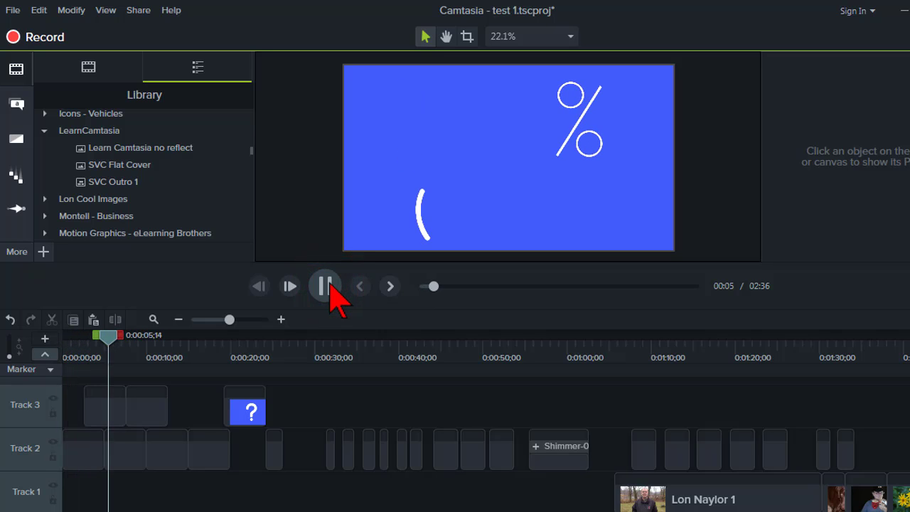
pyautogui.click(327, 285)
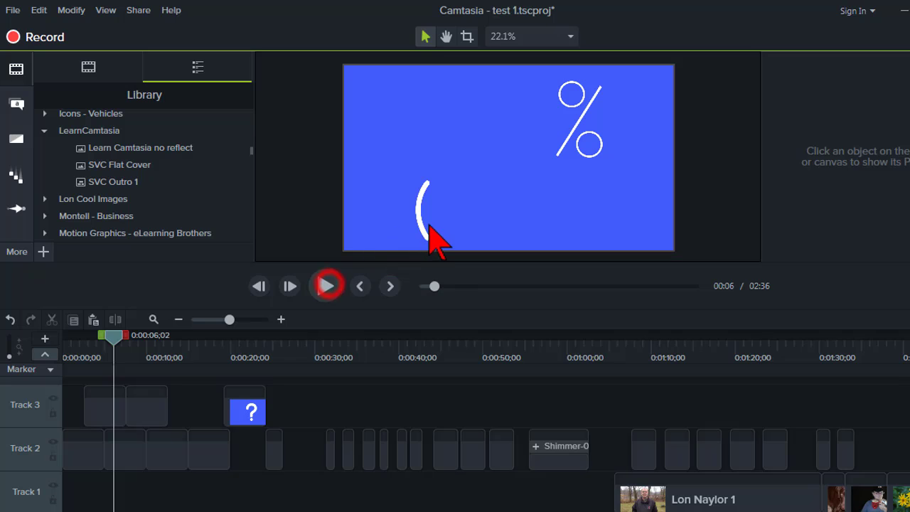
pyautogui.click(101, 410)
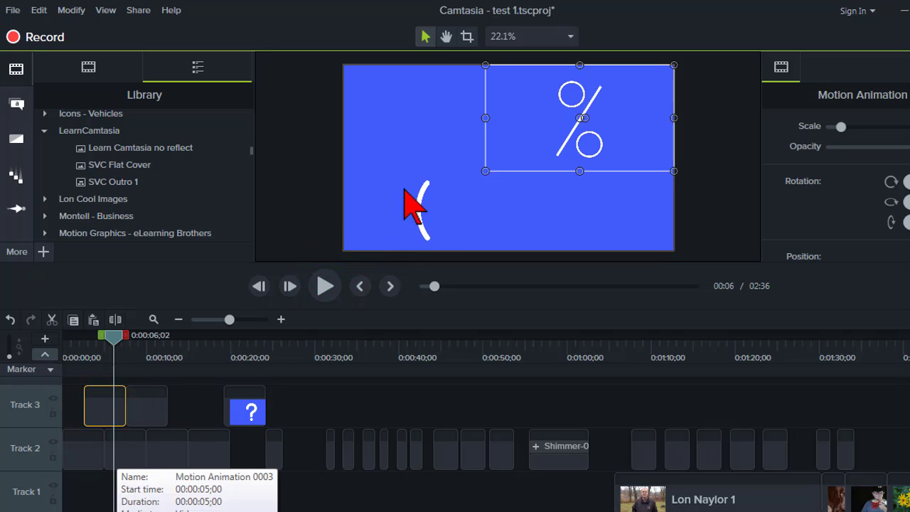
# Step: Check the blue canvas colour in Project Settings and cancel without changes
pyautogui.click(571, 36)
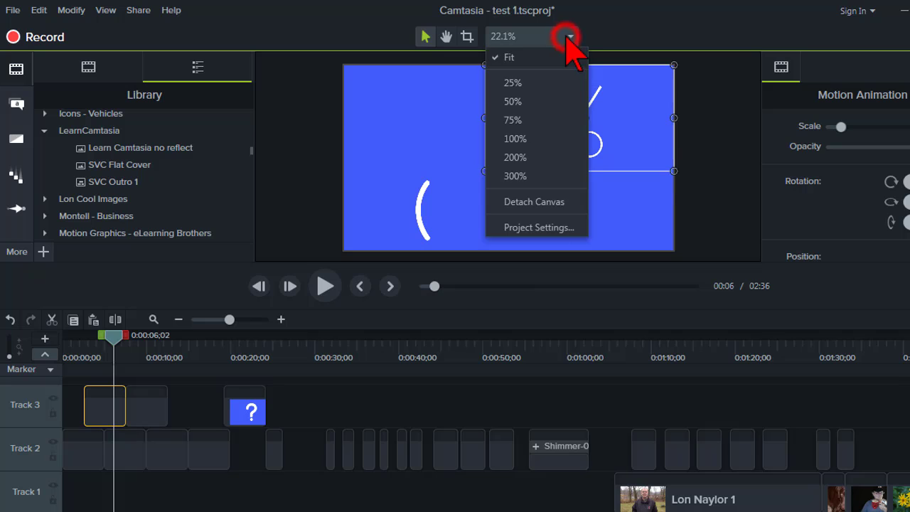
pyautogui.click(540, 226)
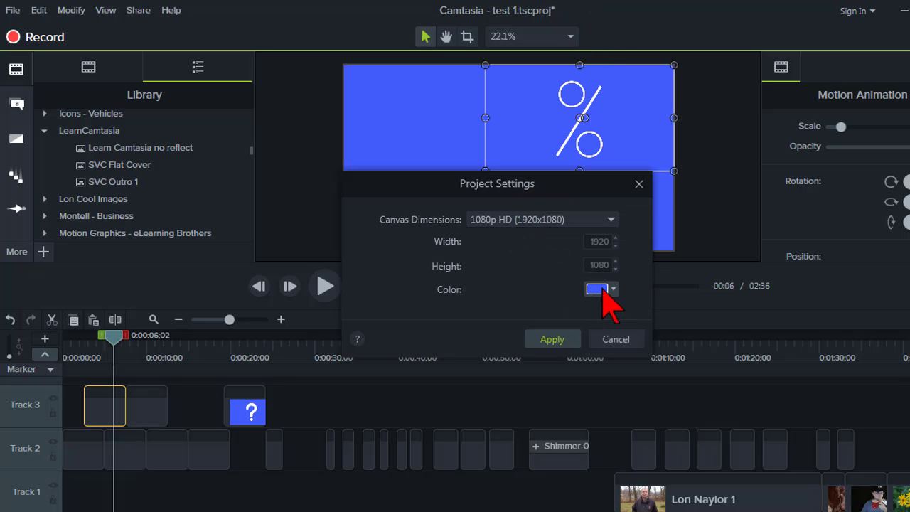
pyautogui.click(627, 340)
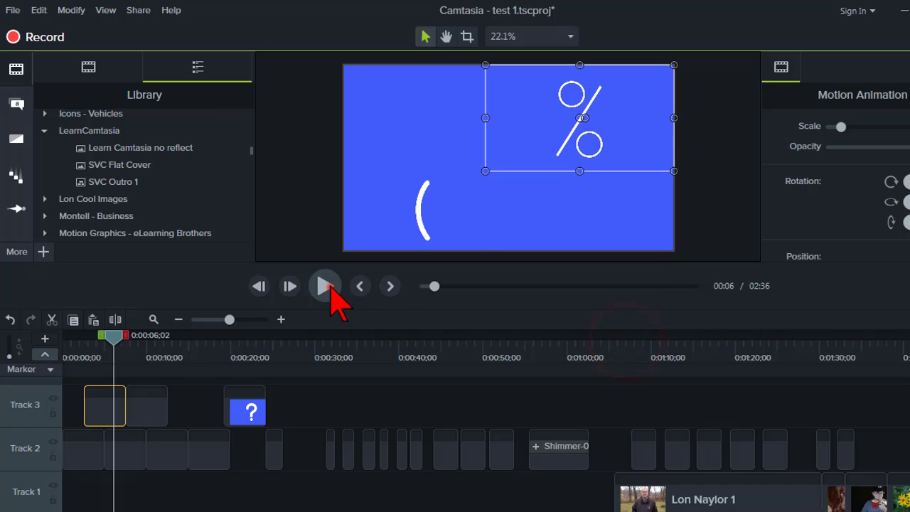
# Step: Play the animations on to 0:12, then move the playhead to about 0:15
pyautogui.click(326, 285)
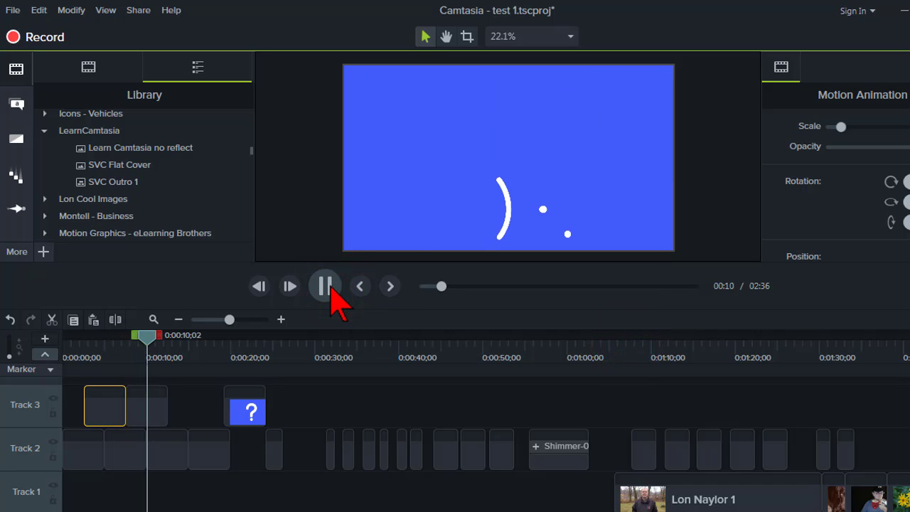
pyautogui.click(325, 286)
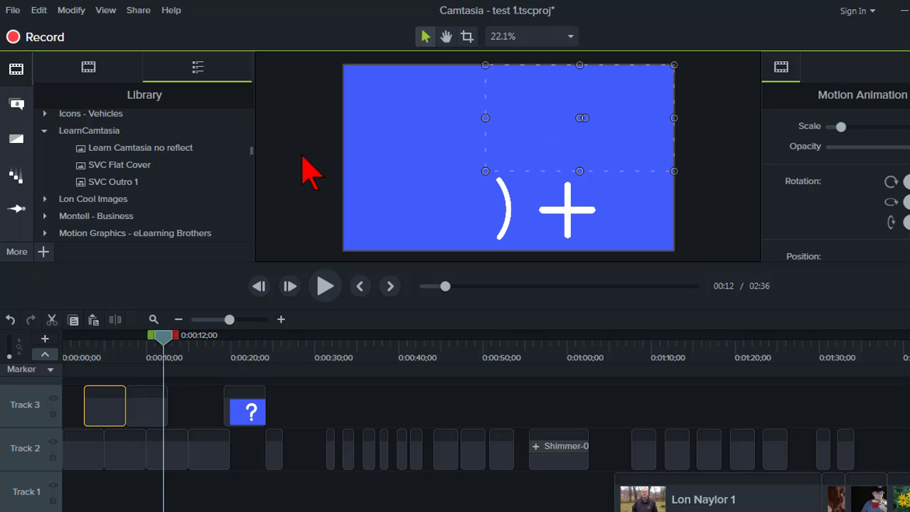
pyautogui.click(201, 349)
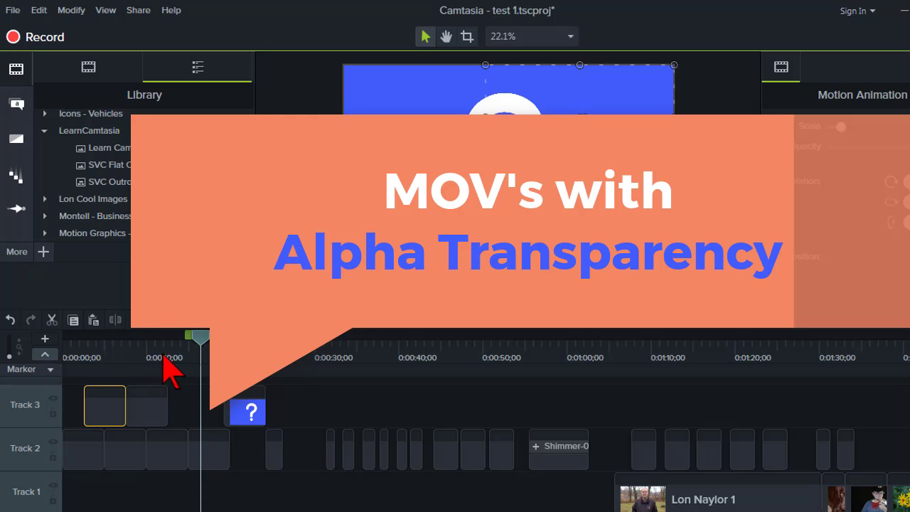
# Step: Deselect clips, jump to 0:31 and play the wave animation over blue until 0:48
pyautogui.click(201, 409)
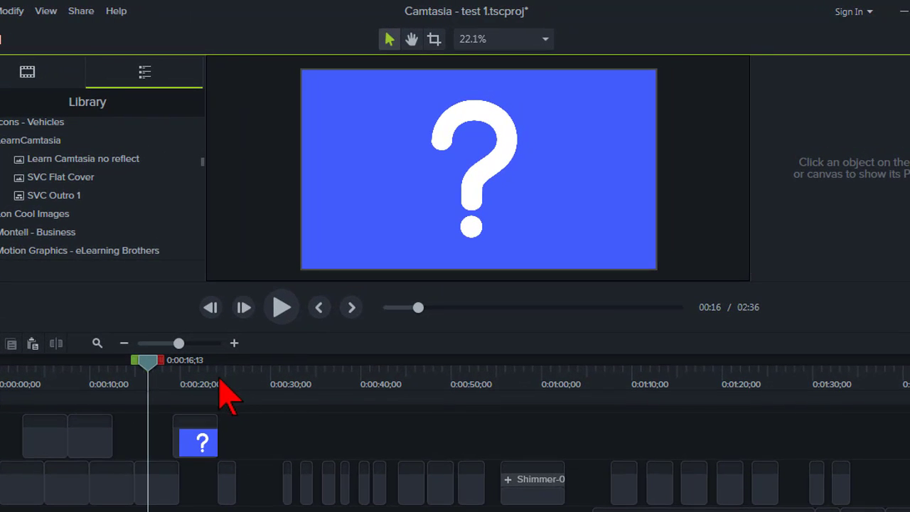
pyautogui.click(283, 377)
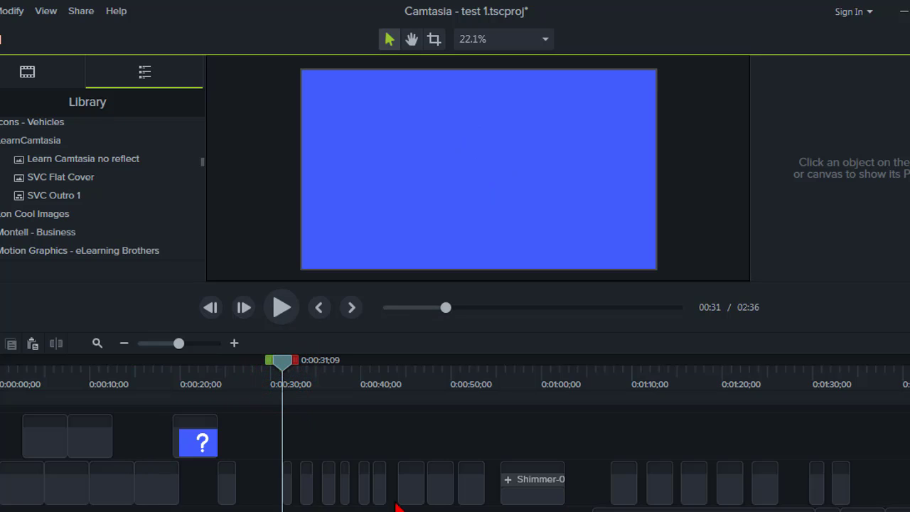
pyautogui.click(281, 308)
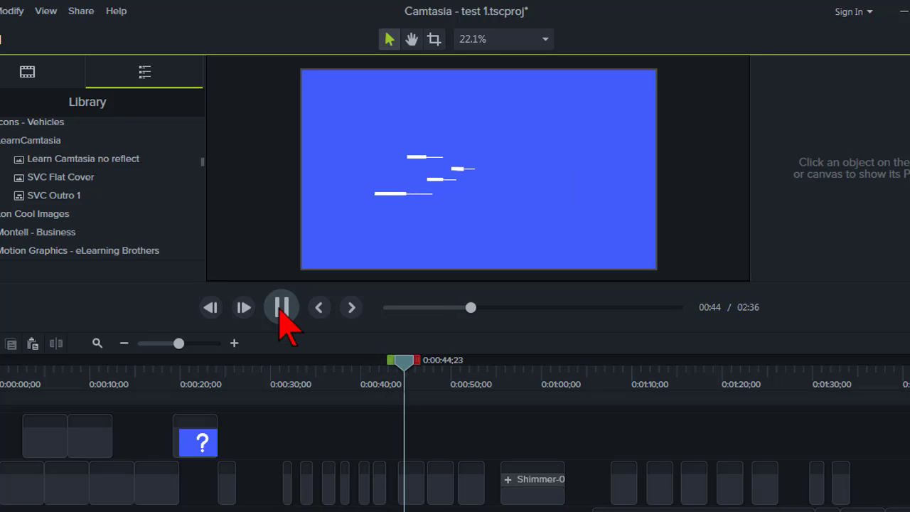
pyautogui.click(280, 309)
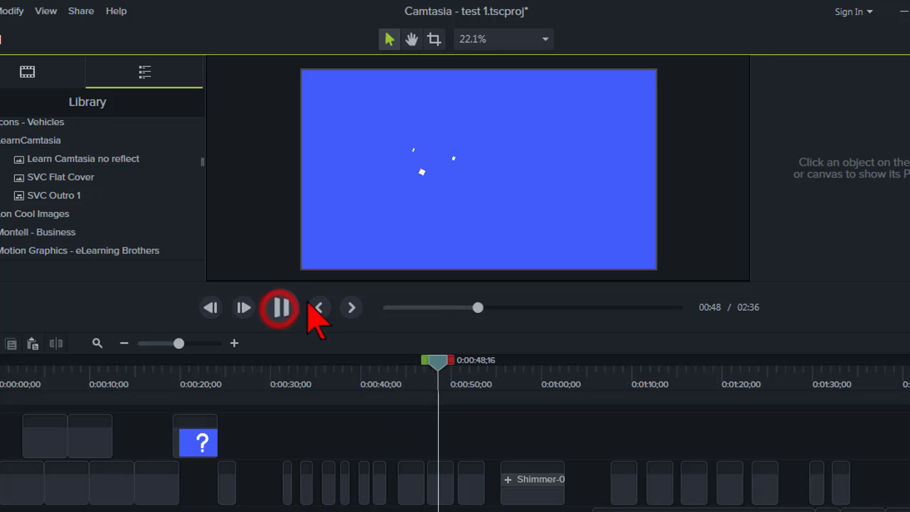
# Step: At 1:06, select the Motion Animation 0229 and presenter clips and play to about 1:20
pyautogui.click(549, 348)
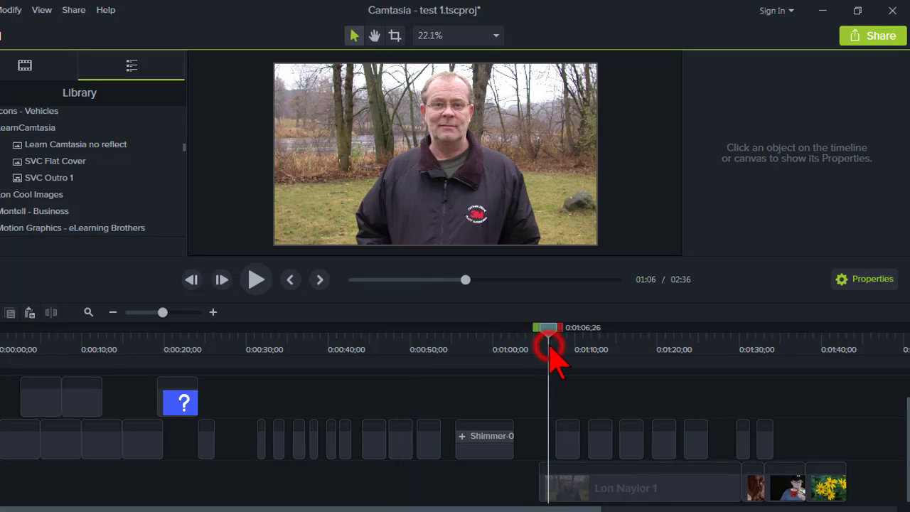
pyautogui.click(572, 444)
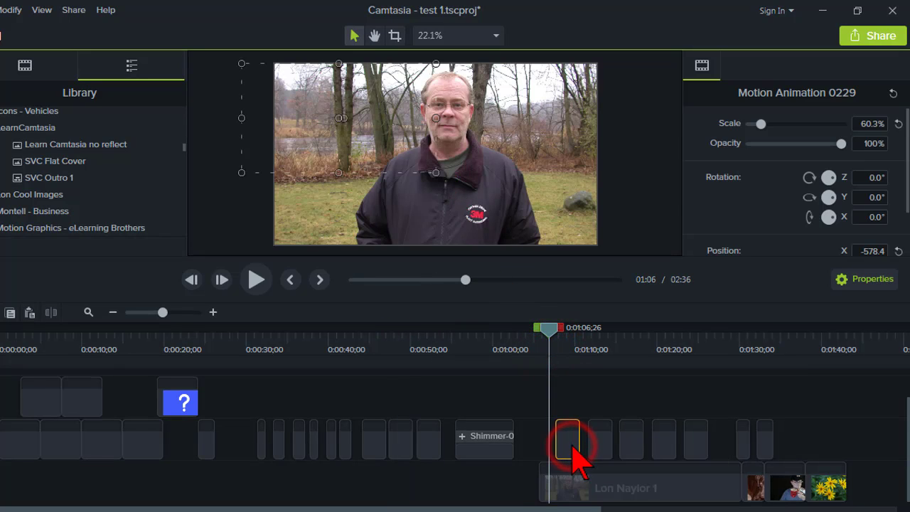
pyautogui.click(583, 482)
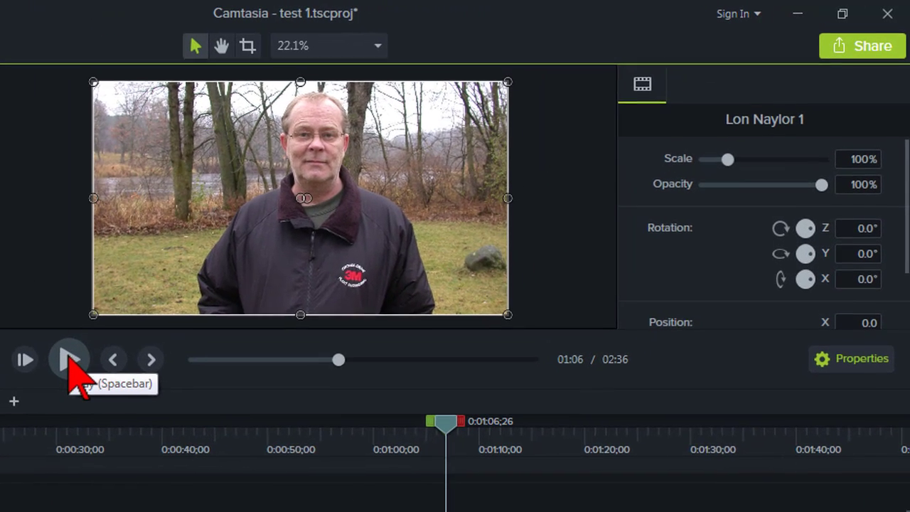
pyautogui.click(256, 279)
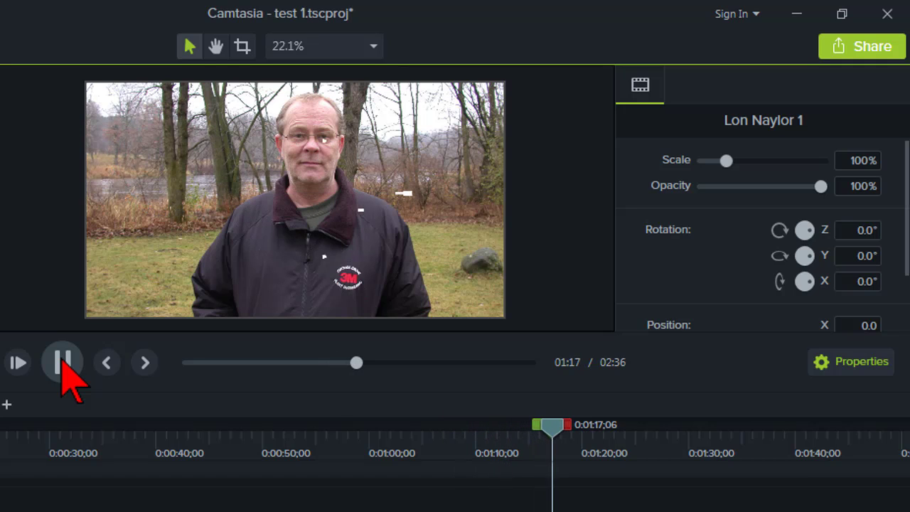
pyautogui.click(63, 361)
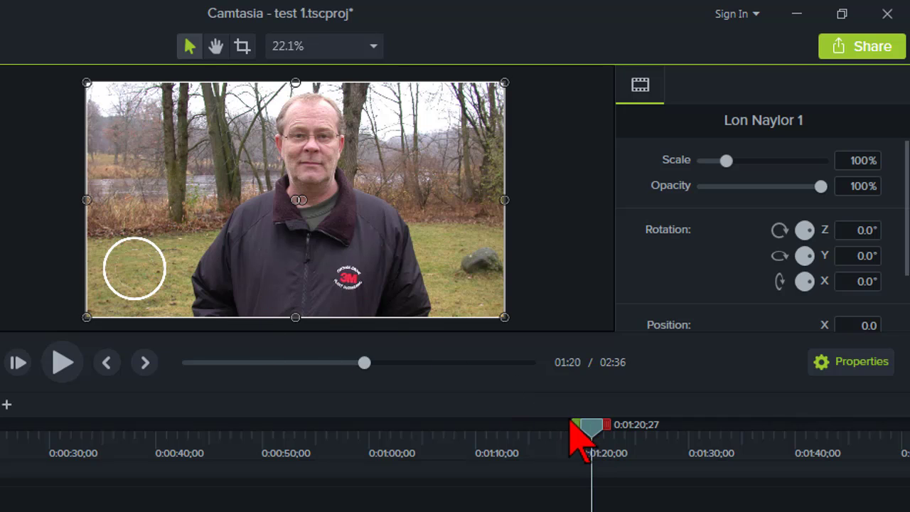
# Step: Set the playhead to 1:23 and play the accent animation over the presenter to 1:24
pyautogui.click(632, 436)
pyautogui.moveTo(630, 424); pyautogui.dragTo(616, 427)
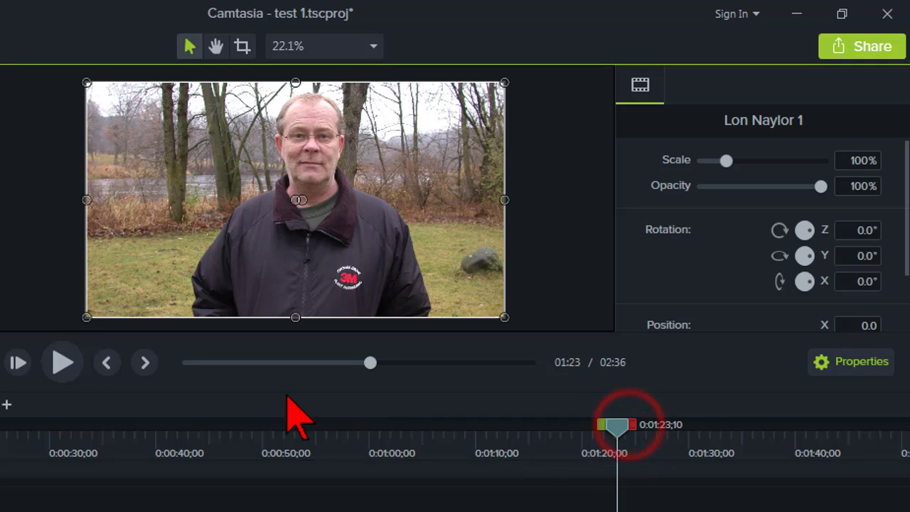
pyautogui.click(62, 363)
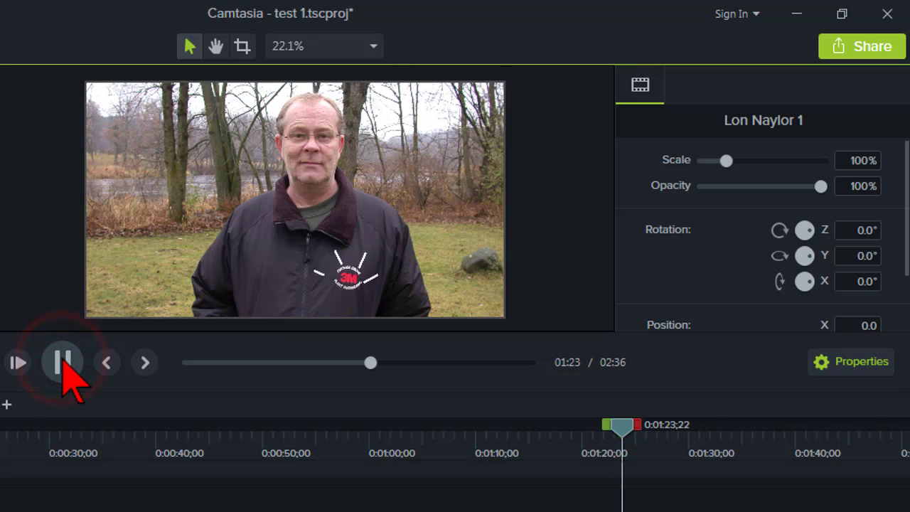
pyautogui.click(63, 362)
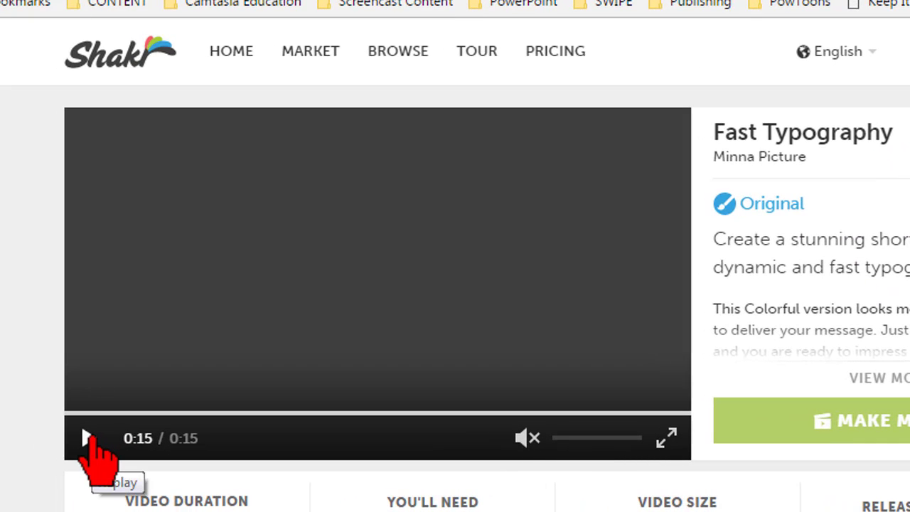
# Step: Replay the Fast Typography preview, pausing at 0:02, 0:05 and 0:07
pyautogui.click(87, 437)
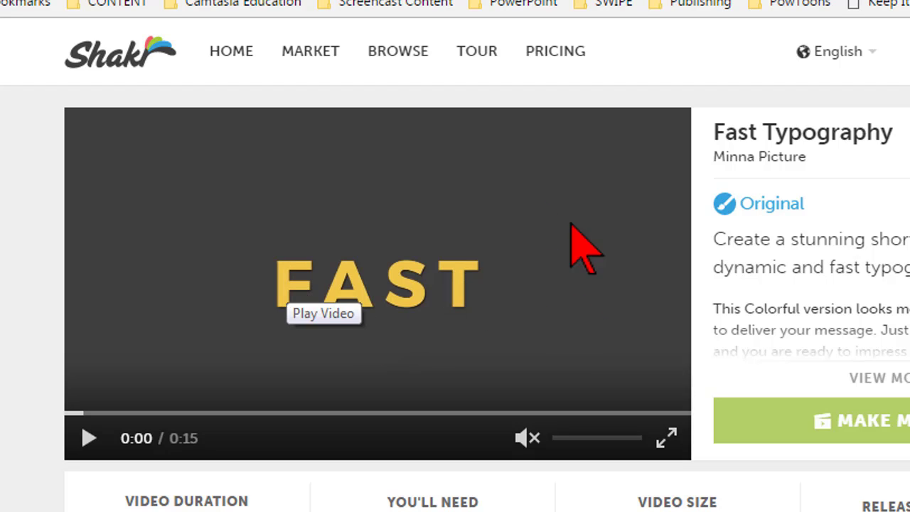
pyautogui.click(86, 448)
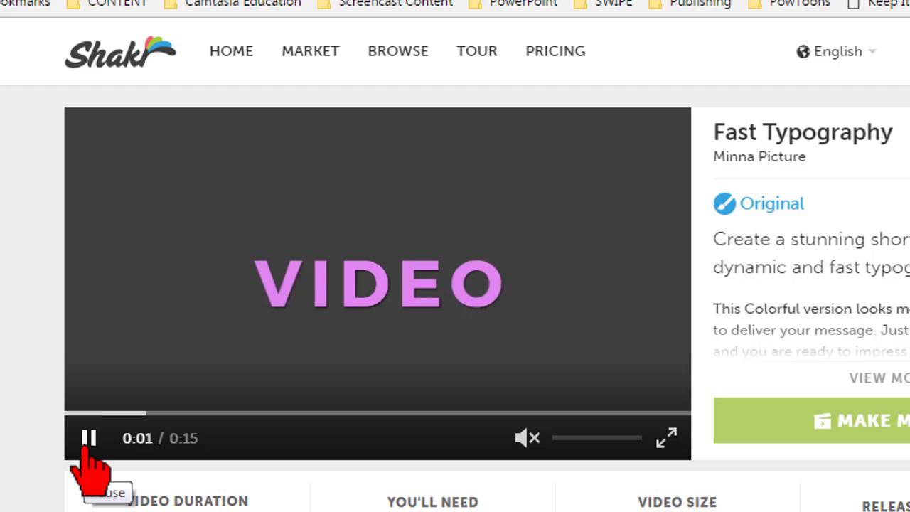
pyautogui.click(86, 446)
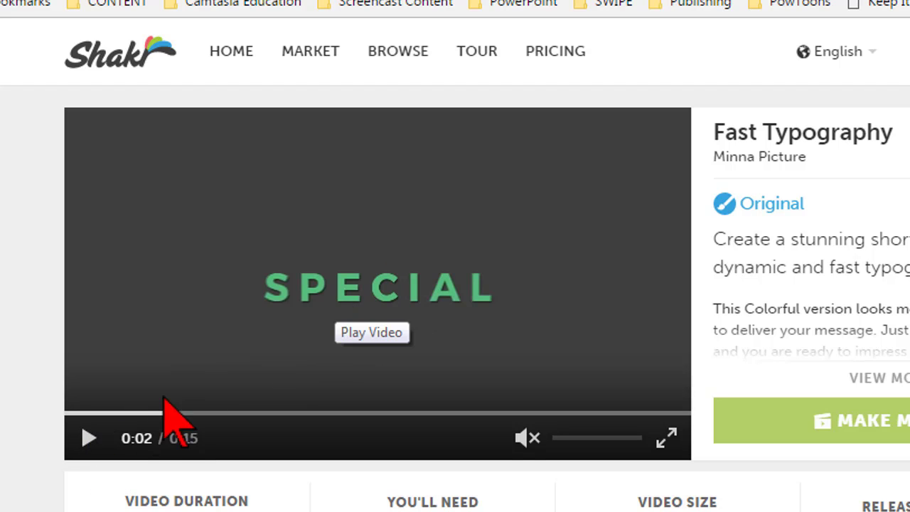
pyautogui.click(88, 440)
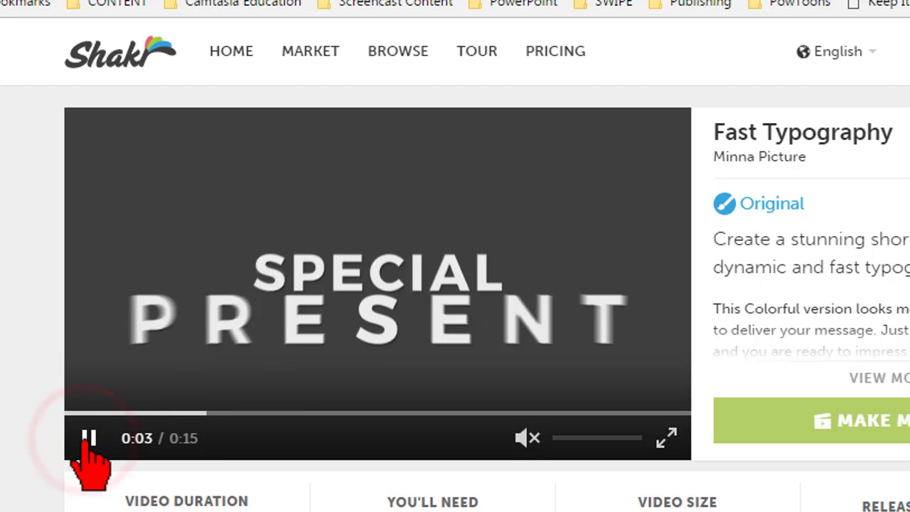
pyautogui.click(88, 438)
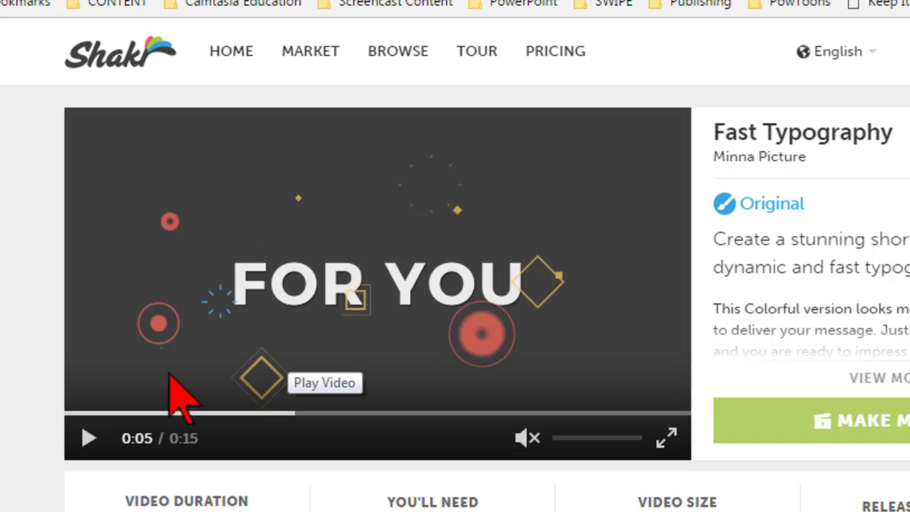
pyautogui.click(87, 435)
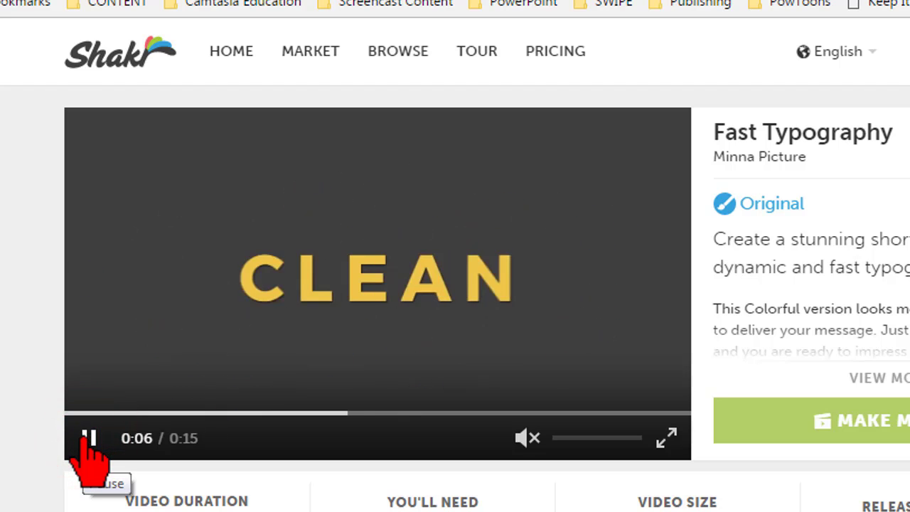
pyautogui.click(87, 435)
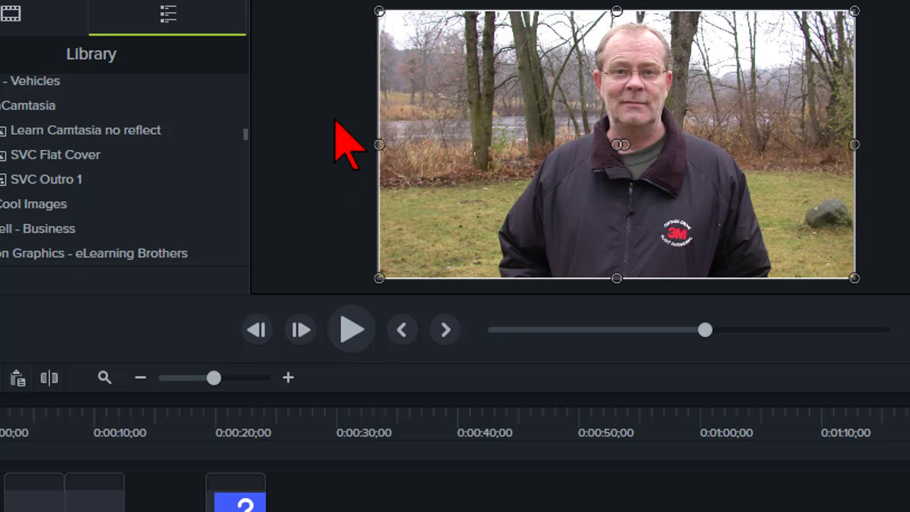
# Step: At about 1:10, shift the speaker video left on the canvas and back into place
pyautogui.click(852, 426)
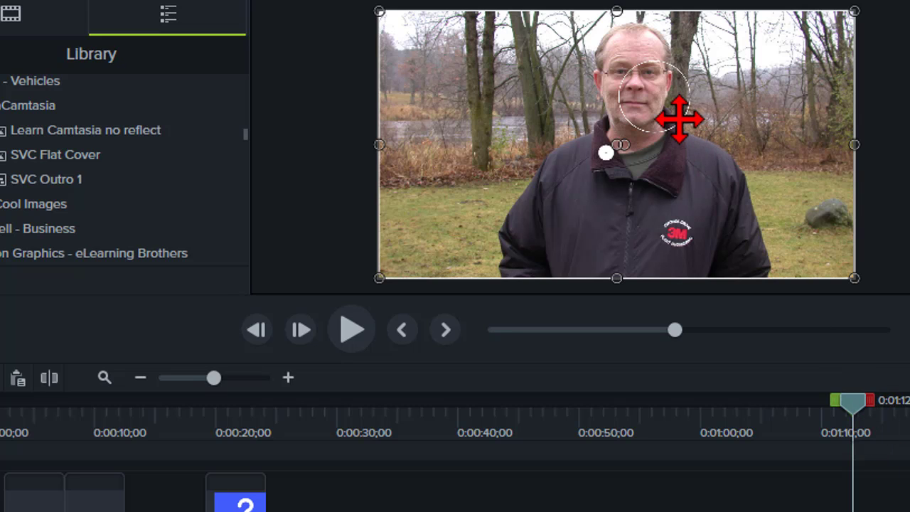
pyautogui.moveTo(679, 119); pyautogui.dragTo(662, 108)
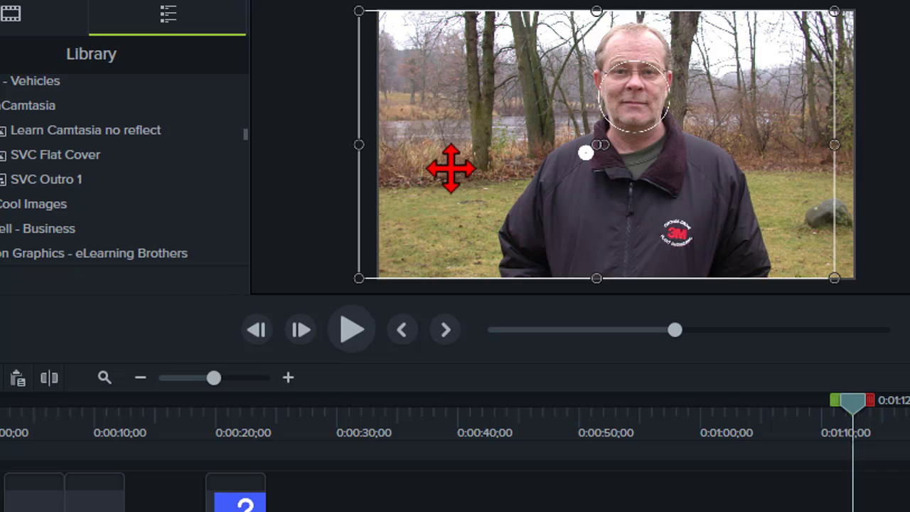
pyautogui.moveTo(472, 158); pyautogui.dragTo(683, 107)
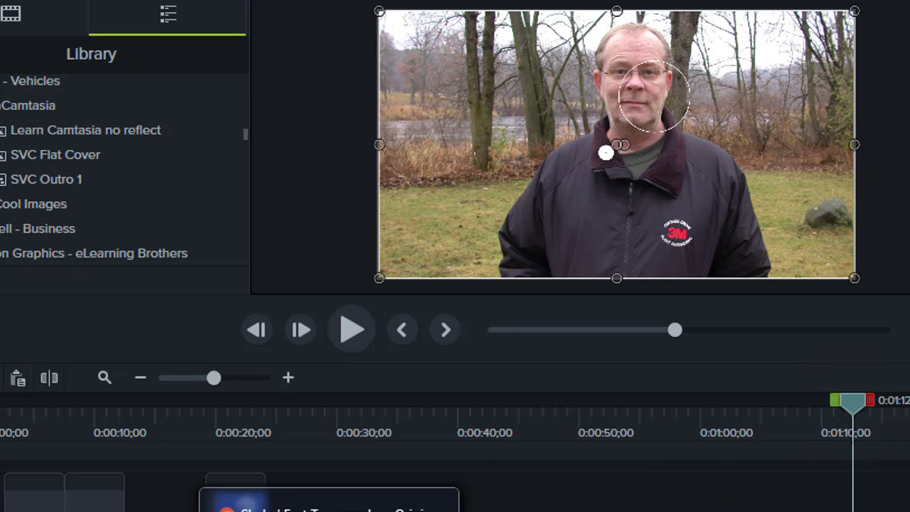
pyautogui.click(327, 501)
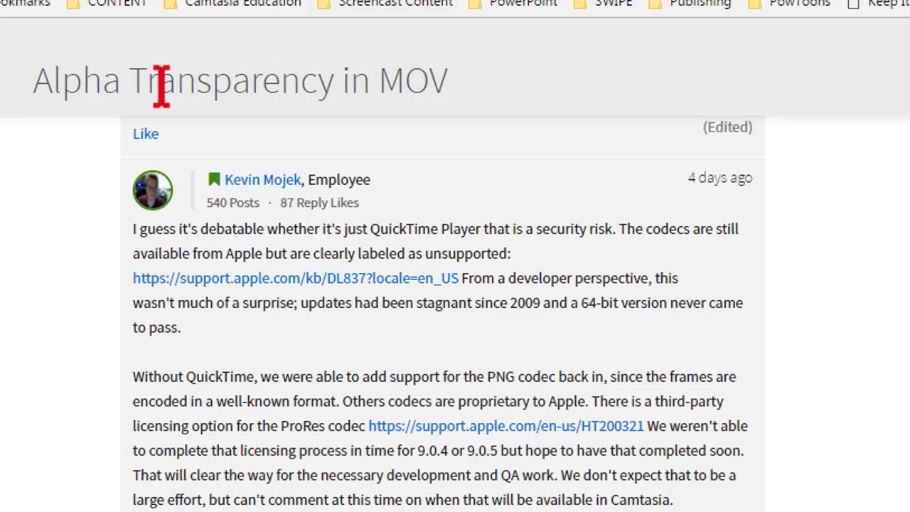
# Step: Highlight the 'Alpha Transparency in MOV' thread title and scroll through the replies
pyautogui.moveTo(162, 86); pyautogui.dragTo(459, 71)
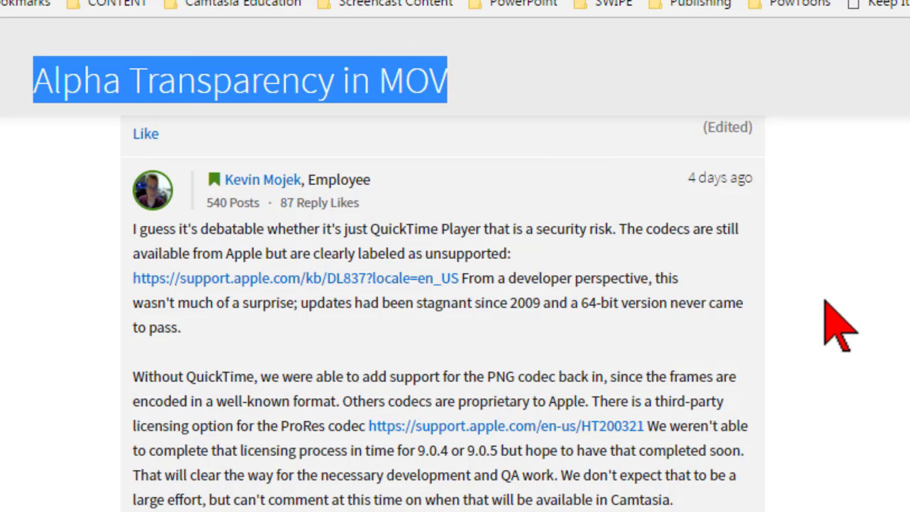
pyautogui.scroll(6, 486, 381)
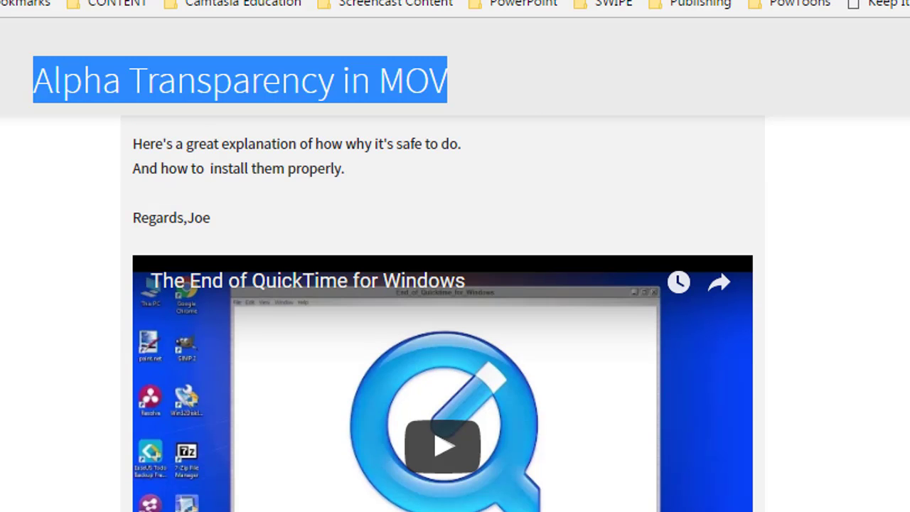
pyautogui.scroll(-2, 486, 381)
pyautogui.scroll(5, 486, 380)
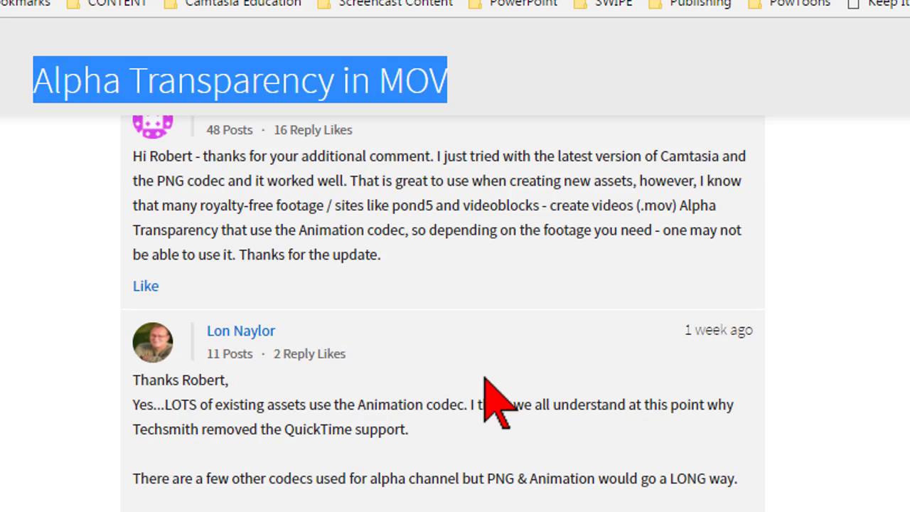
pyautogui.click(334, 404)
pyautogui.scroll(-3, 338, 341)
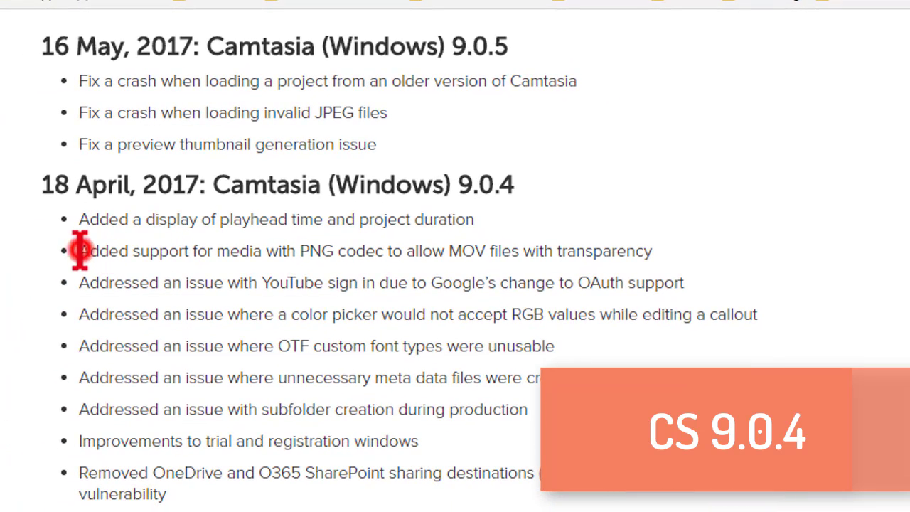
# Step: Highlight the full Camtasia 9.0.4 PNG codec entry, then the words 'PNG codec' and 'codec'
pyautogui.moveTo(79, 251); pyautogui.dragTo(735, 252)
pyautogui.click(735, 251)
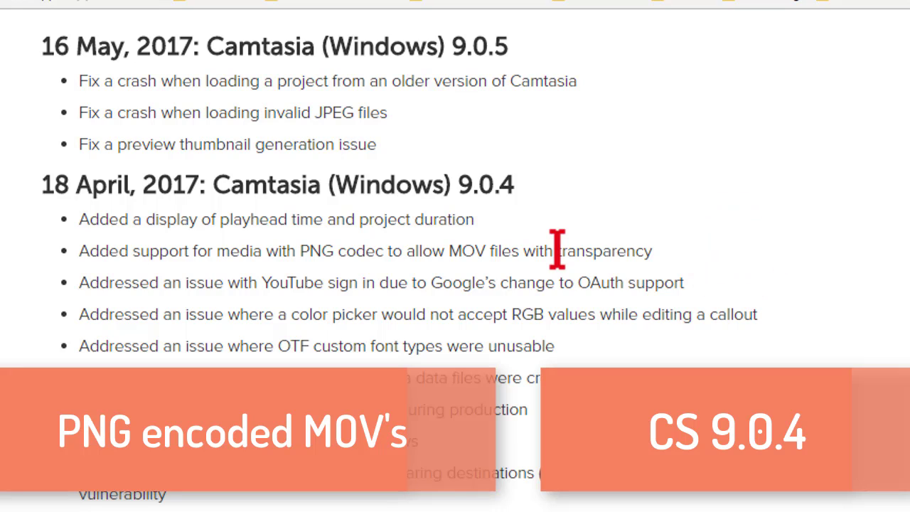
pyautogui.moveTo(298, 249); pyautogui.dragTo(388, 253)
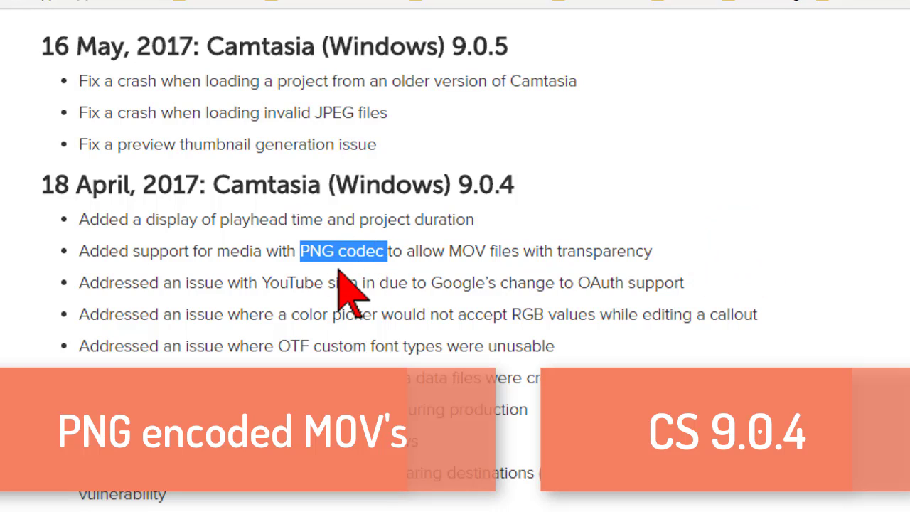
pyautogui.click(474, 253)
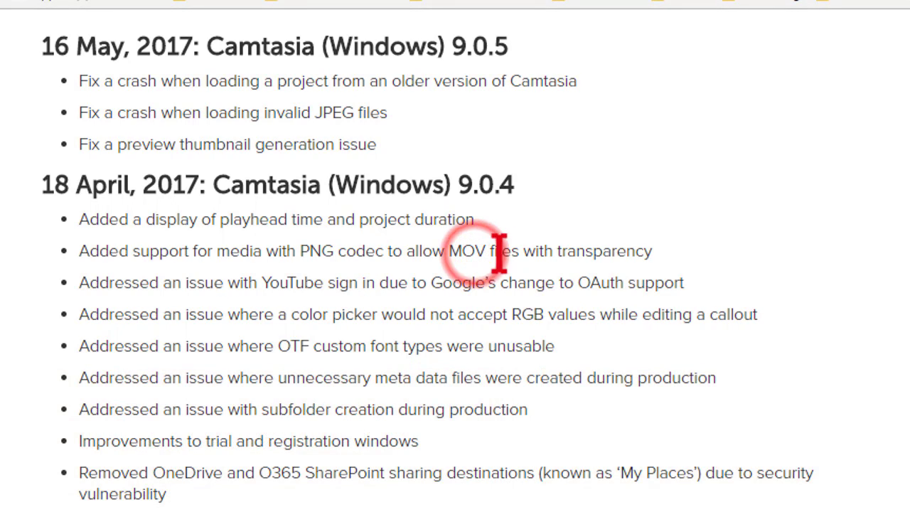
pyautogui.click(576, 253)
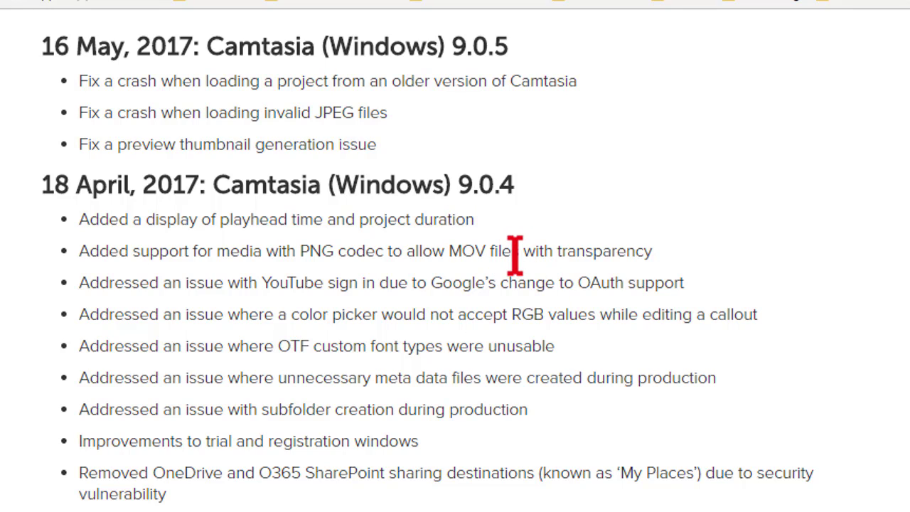
pyautogui.doubleClick(350, 253)
pyautogui.click(416, 253)
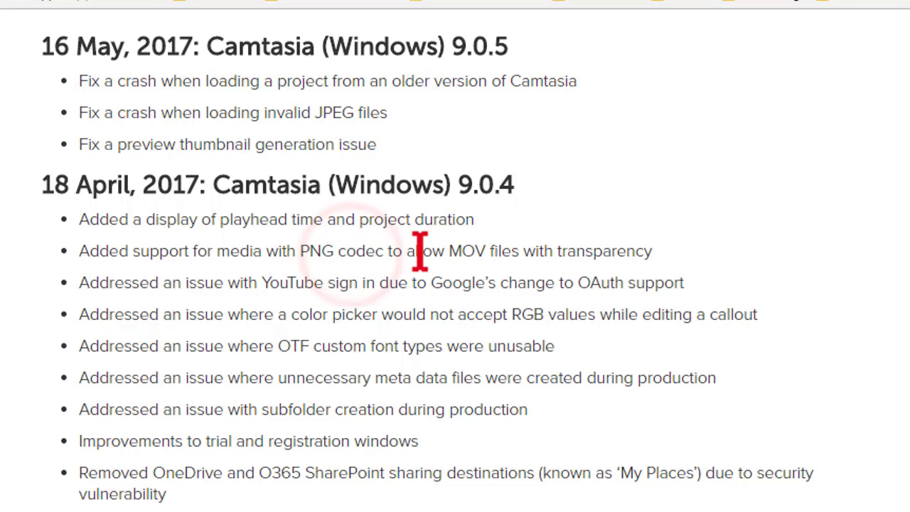
pyautogui.moveTo(303, 251); pyautogui.dragTo(383, 252)
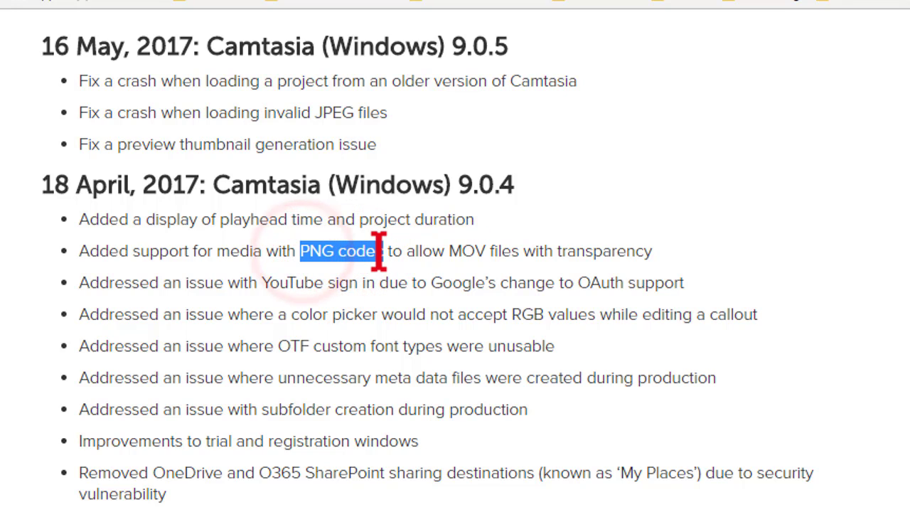
pyautogui.click(475, 255)
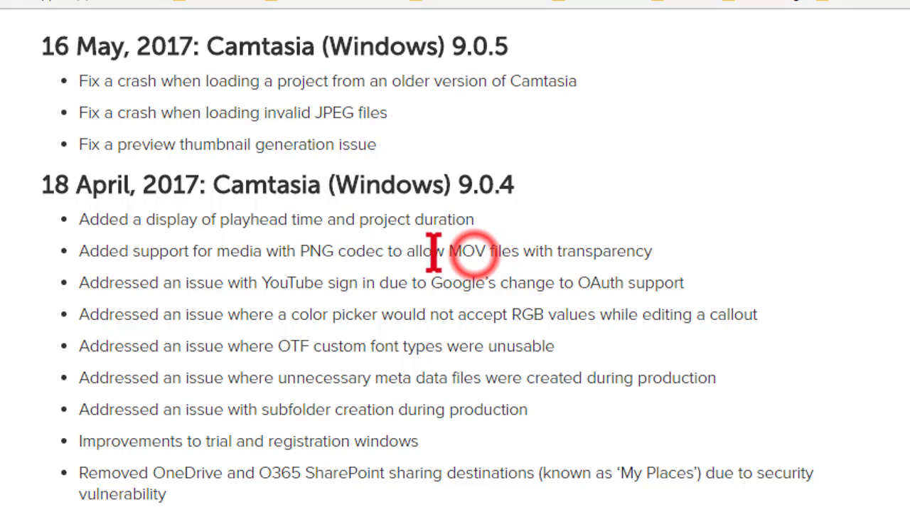
# Step: Highlight 'transparency', then 'PNG', ending with 'PNG codec' selected in the 9.0.4 notes
pyautogui.moveTo(384, 254); pyautogui.dragTo(298, 252)
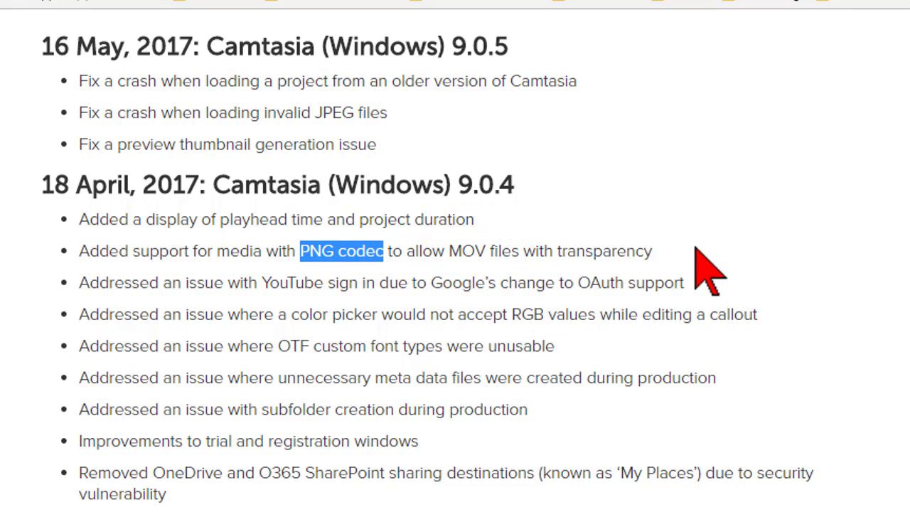
pyautogui.click(649, 253)
pyautogui.moveTo(628, 253); pyautogui.dragTo(553, 254)
pyautogui.click(613, 249)
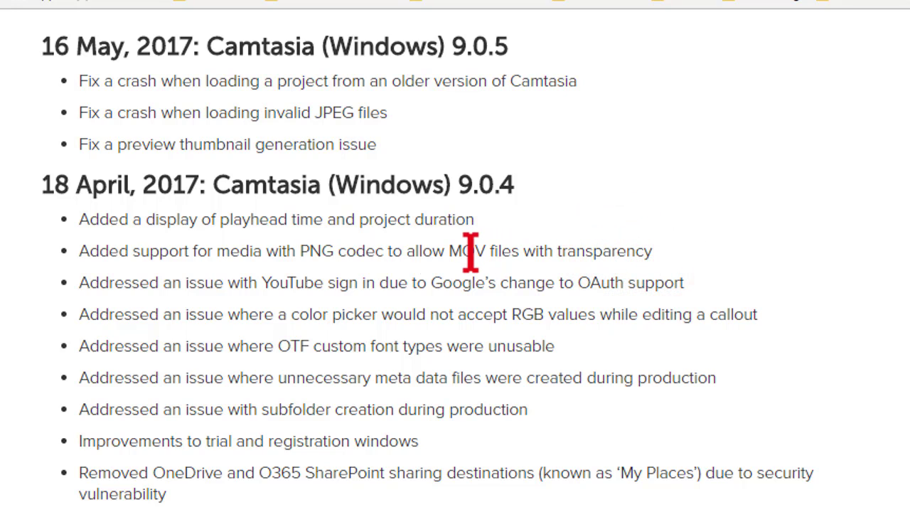
pyautogui.moveTo(335, 249); pyautogui.dragTo(301, 251)
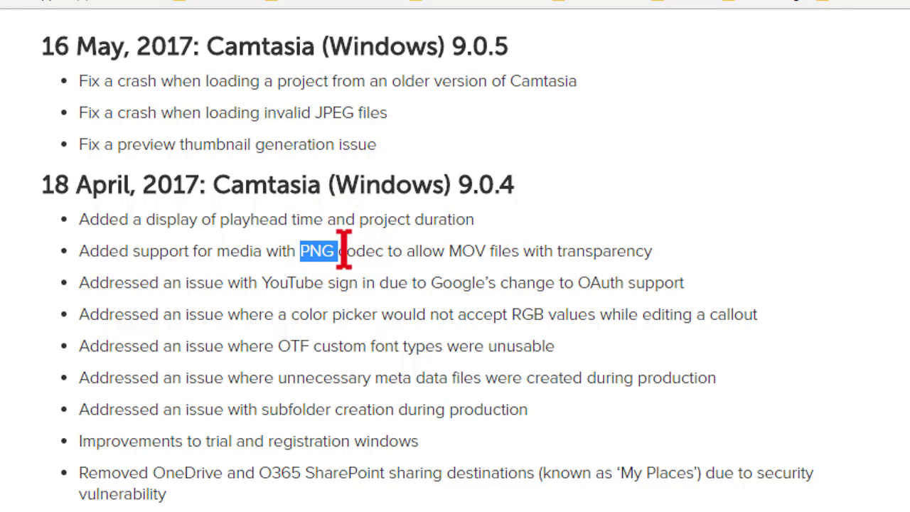
pyautogui.click(480, 252)
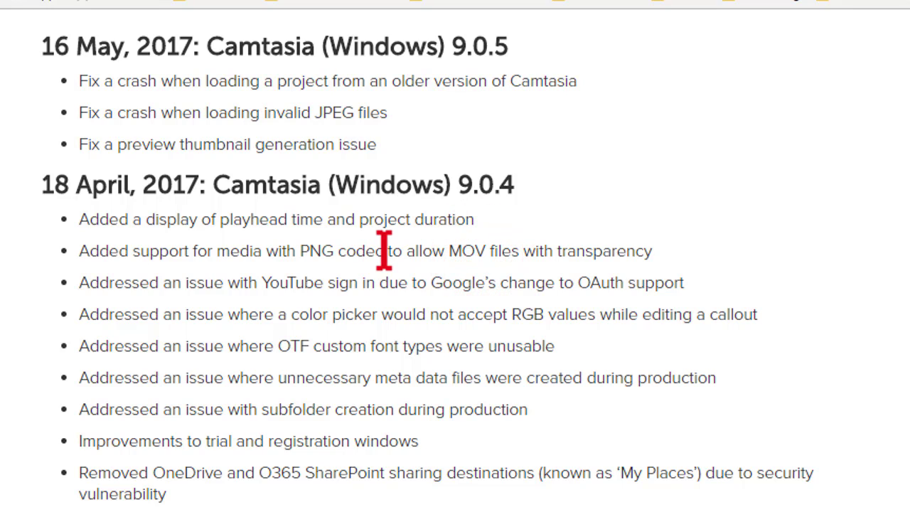
pyautogui.moveTo(334, 253); pyautogui.dragTo(302, 254)
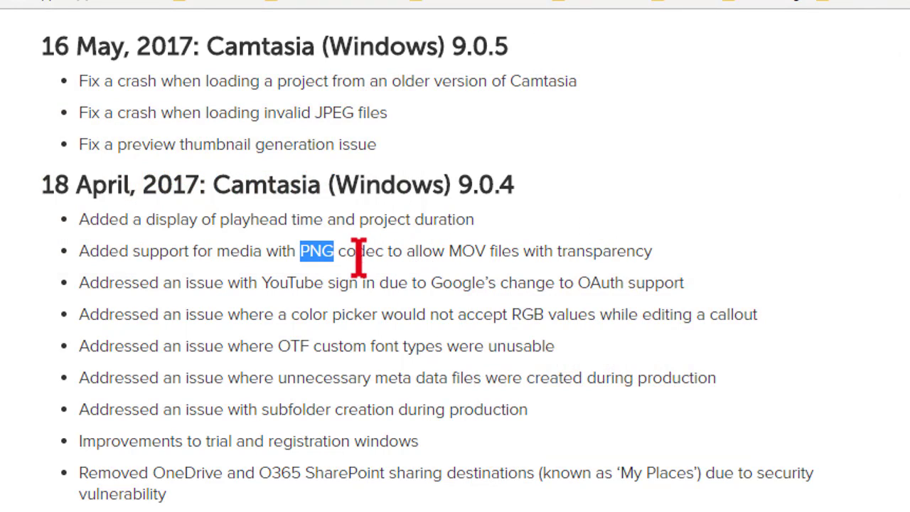
pyautogui.click(359, 254)
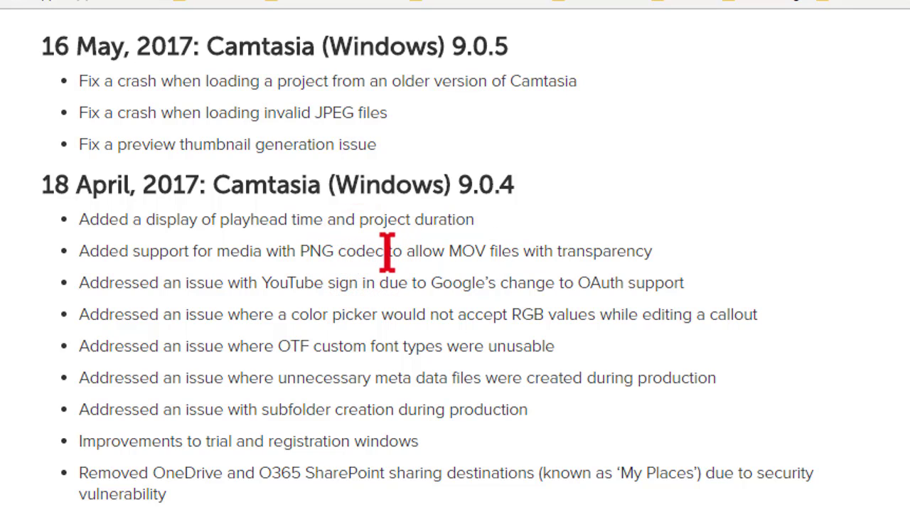
pyautogui.moveTo(384, 251); pyautogui.dragTo(300, 252)
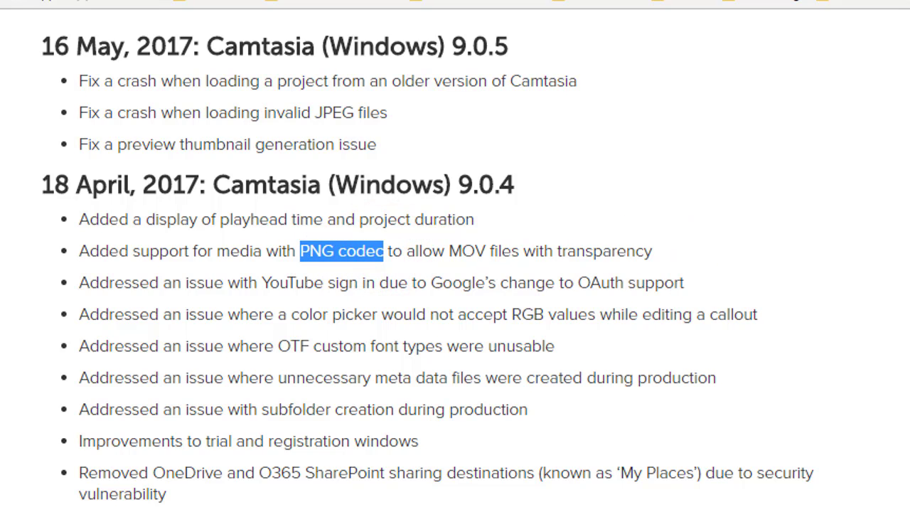
pyautogui.moveTo(896, 511)
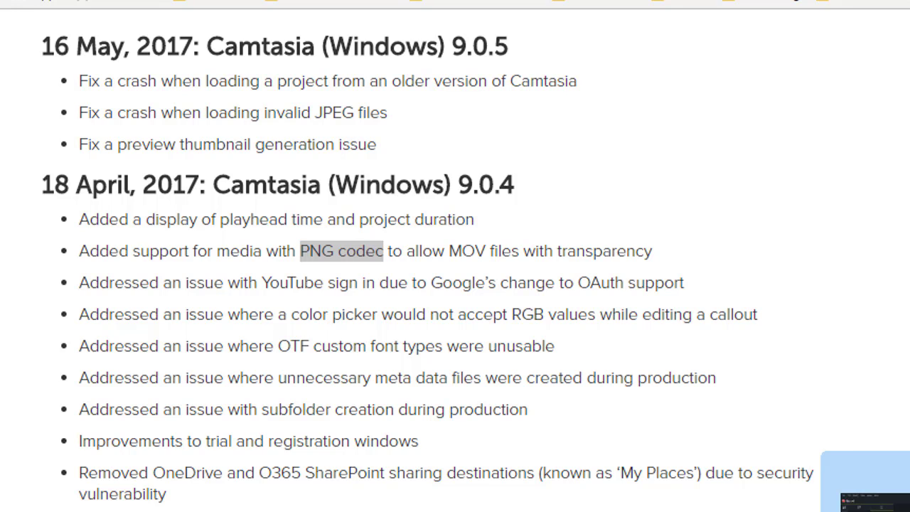
pyautogui.click(871, 490)
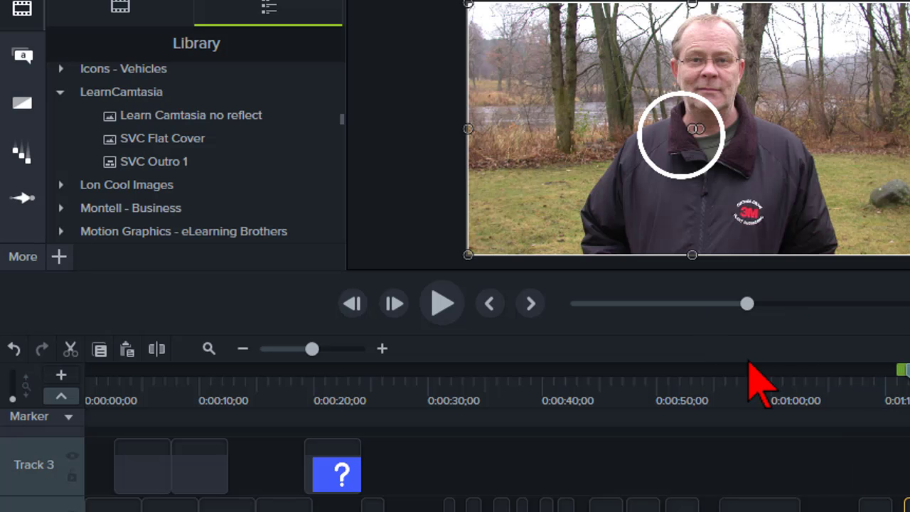
pyautogui.click(870, 388)
pyautogui.click(616, 105)
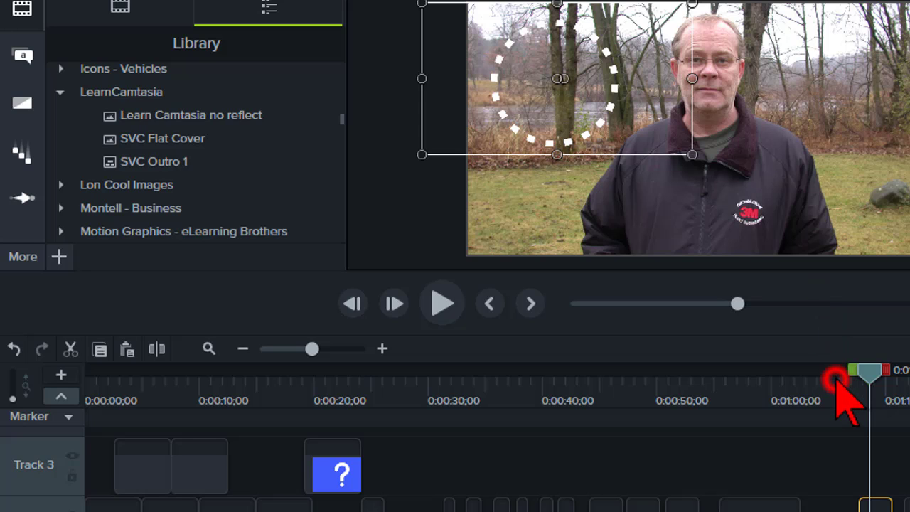
pyautogui.moveTo(838, 379); pyautogui.dragTo(882, 386)
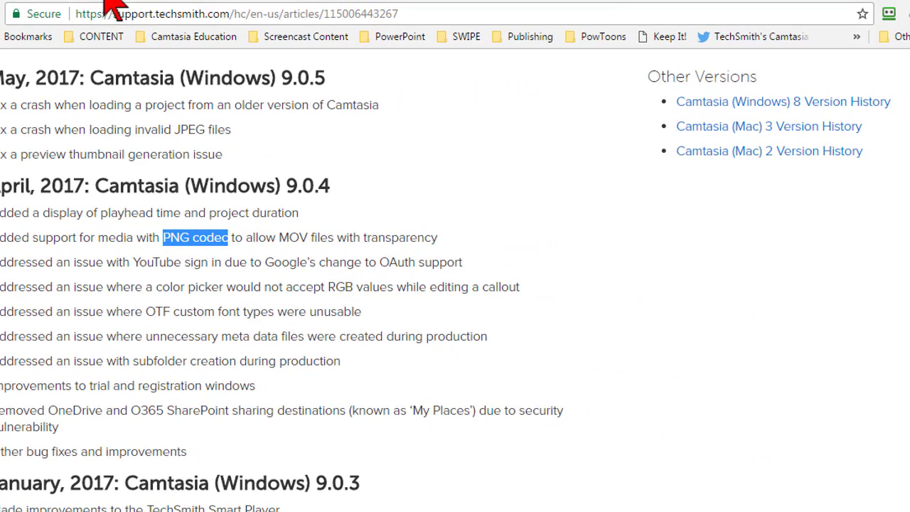
# Step: Switch to the motionanimationpro.com live page tab
pyautogui.click(571, 2)
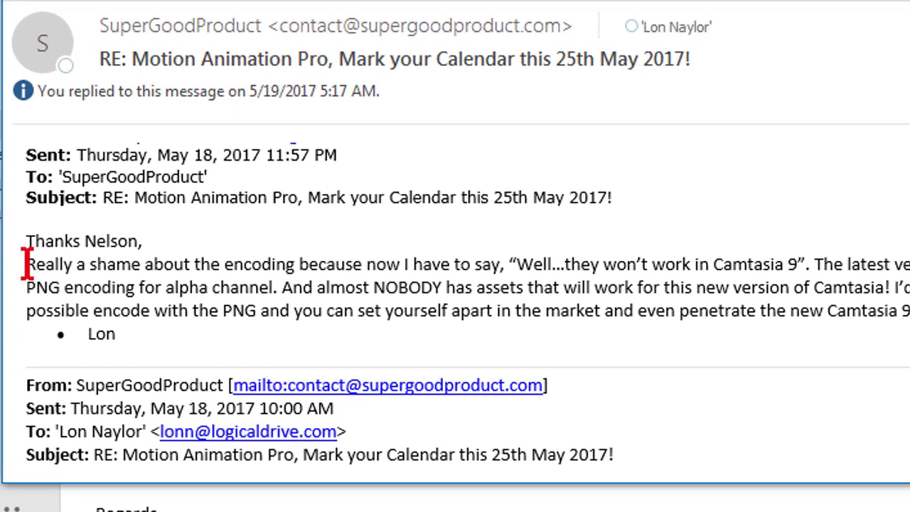
# Step: Highlight the encoding complaint, then the vendor's reply about adding PNG-codec MOVs
pyautogui.moveTo(9, 333); pyautogui.dragTo(94, 340)
pyautogui.moveTo(135, 270); pyautogui.dragTo(430, 271)
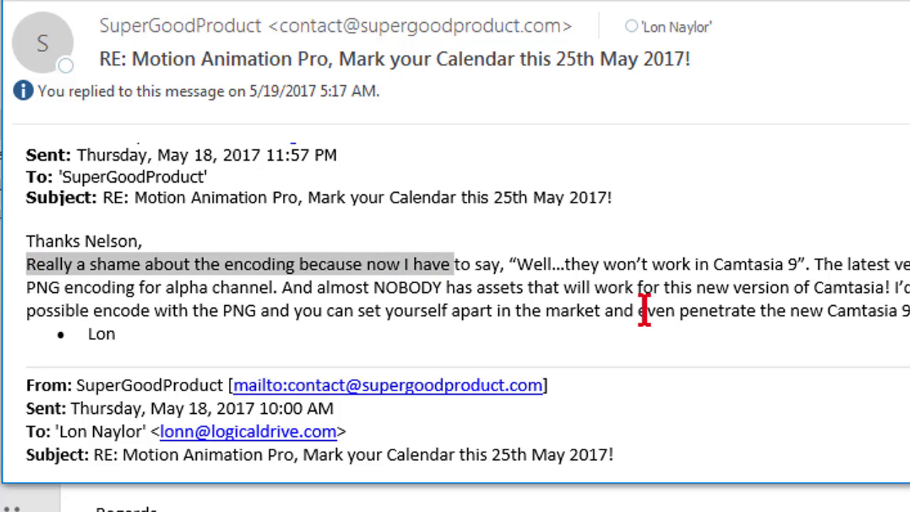
pyautogui.scroll(4, 644, 311)
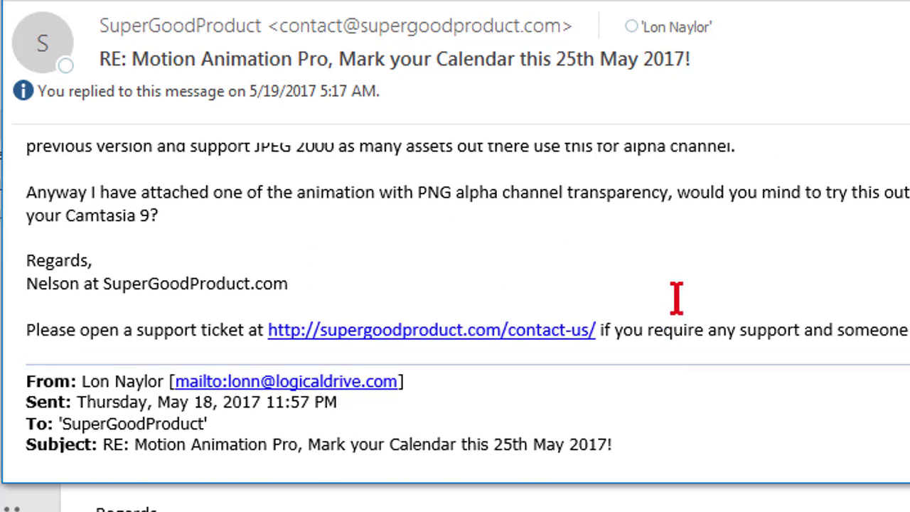
pyautogui.scroll(2, 683, 296)
pyautogui.scroll(8, 715, 285)
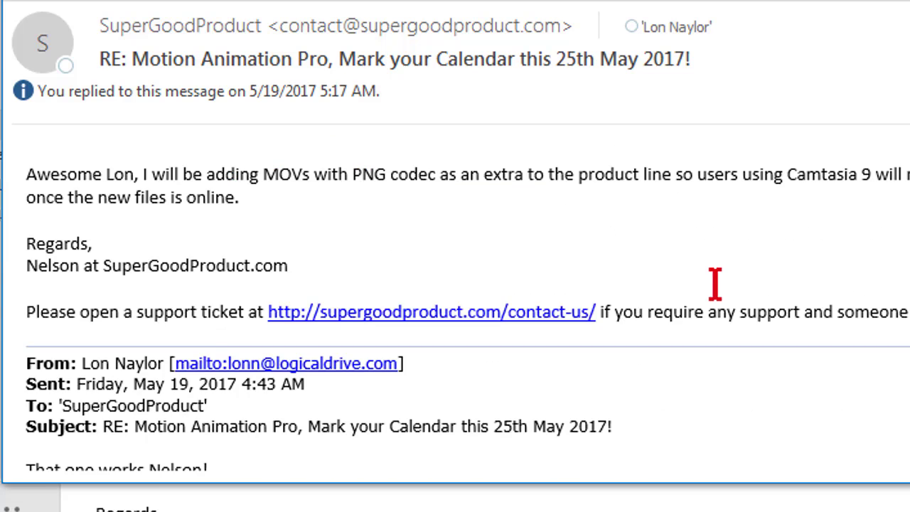
pyautogui.moveTo(20, 168); pyautogui.dragTo(263, 207)
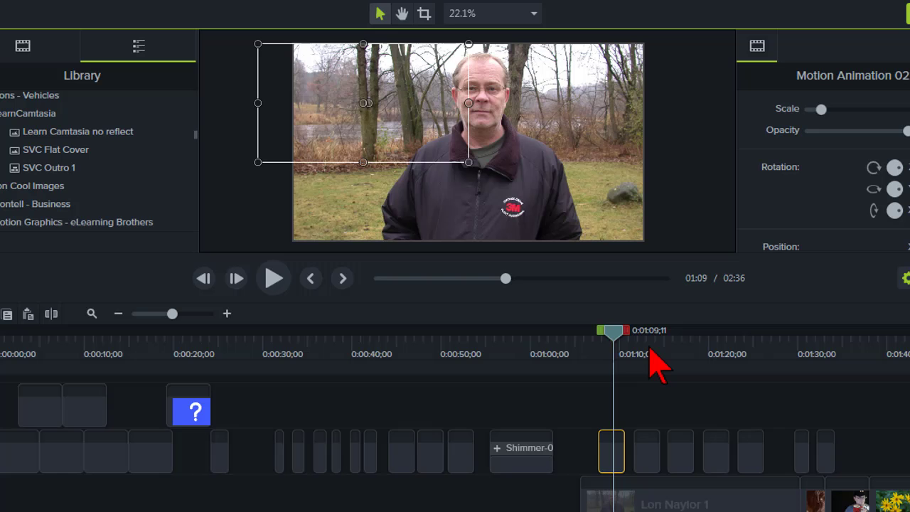
# Step: Scrub the Motion Animation 04 clip near 01:13, then bring up the motionanimationpro.com previews in Chrome
pyautogui.click(648, 347)
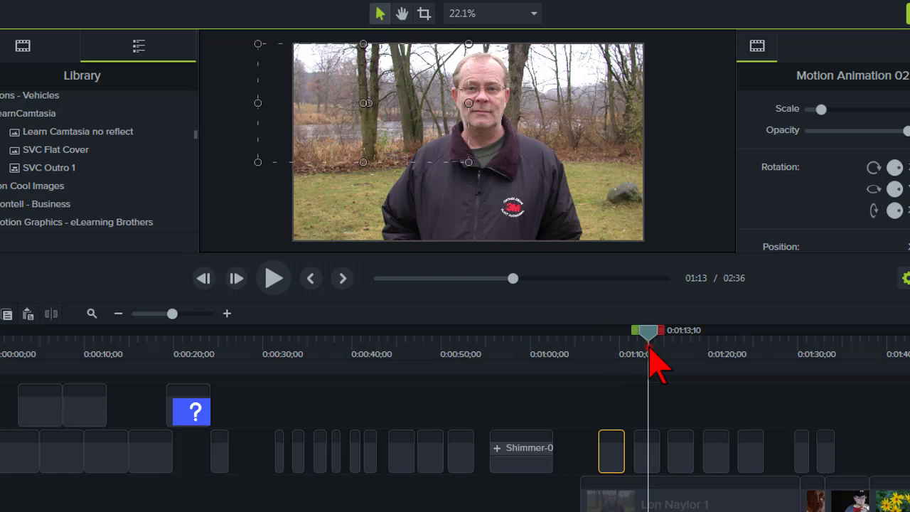
pyautogui.click(646, 464)
pyautogui.moveTo(660, 338); pyautogui.dragTo(643, 338)
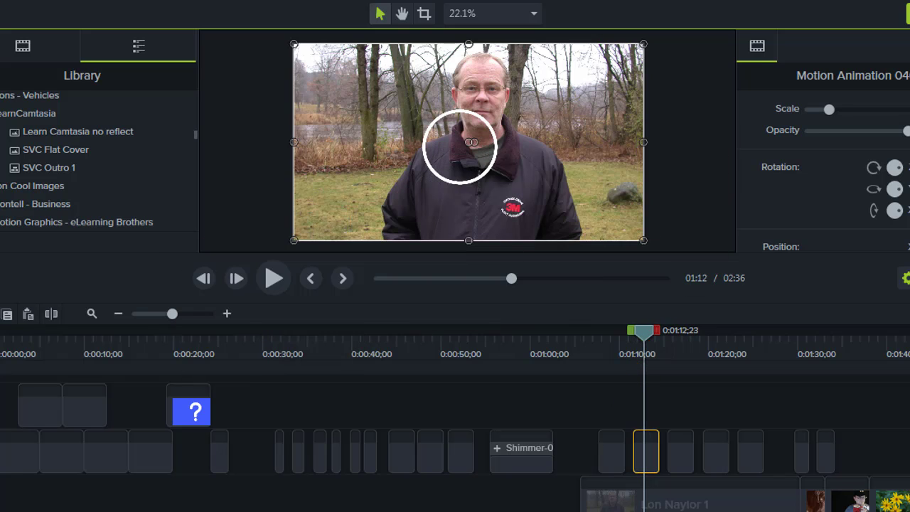
pyautogui.click(254, 463)
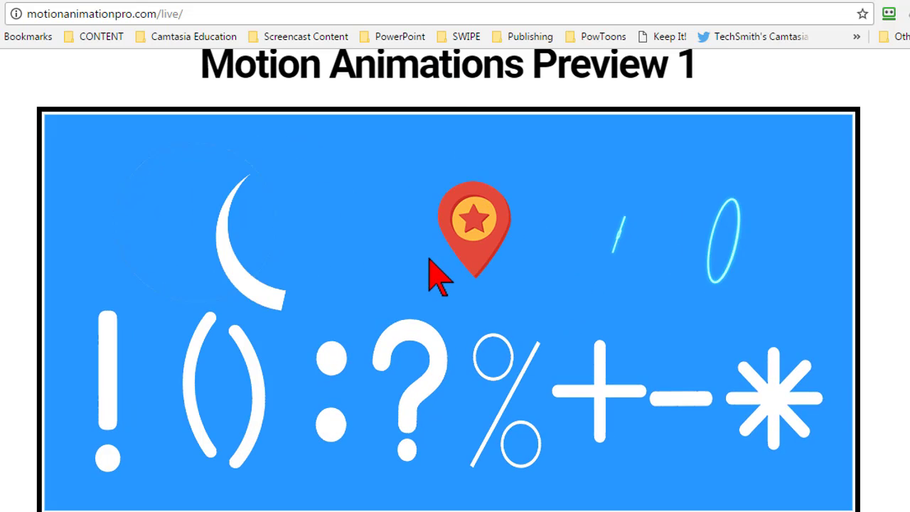
# Step: Scroll the motionanimationpro.com/live page through each preview animation down to Preview 9
pyautogui.scroll(-5, 896, 277)
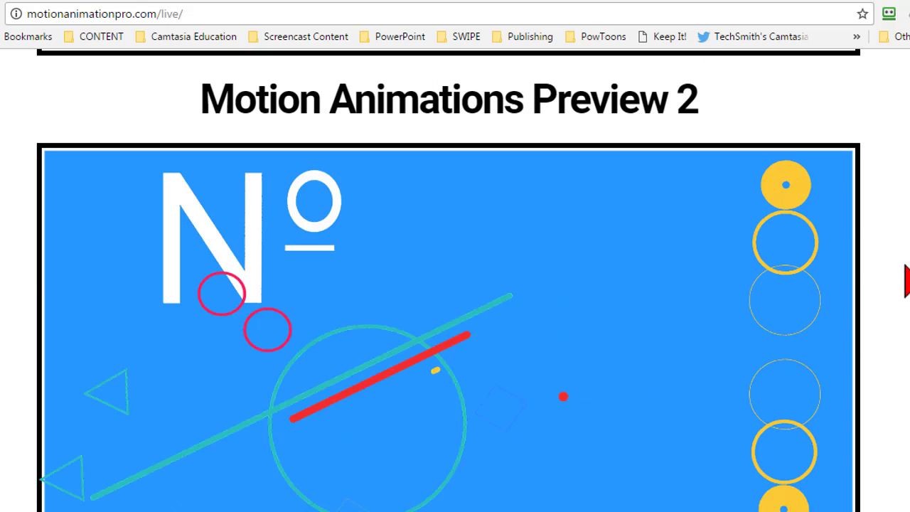
pyautogui.scroll(-1, 907, 280)
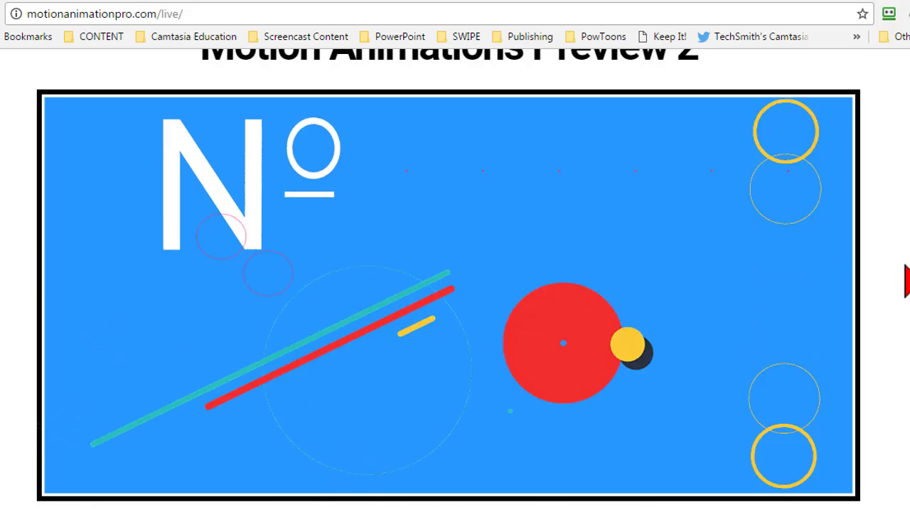
pyautogui.scroll(-6, 907, 281)
pyautogui.scroll(-1, 906, 283)
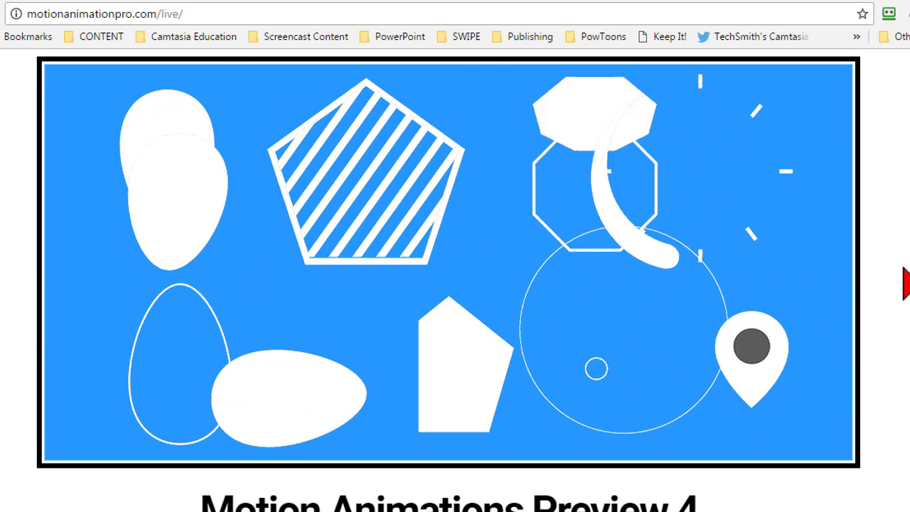
pyautogui.scroll(-6, 904, 270)
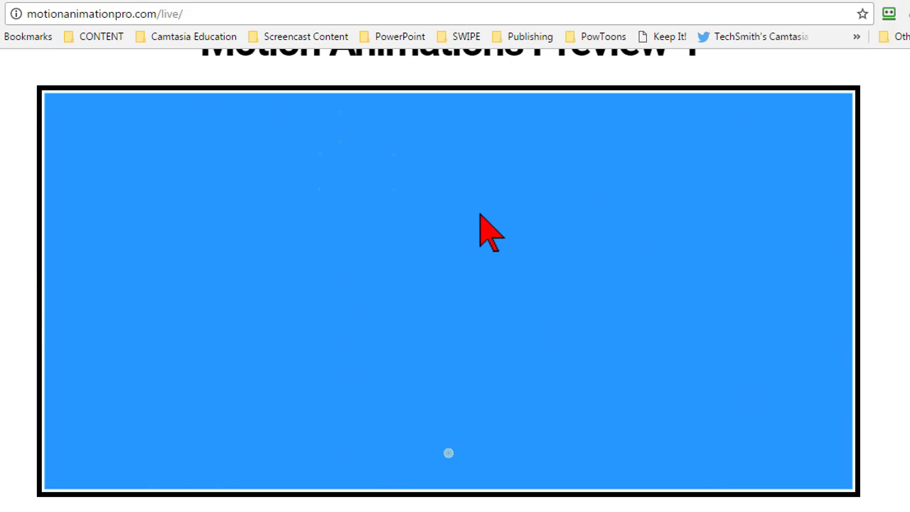
pyautogui.scroll(-4, 1, 235)
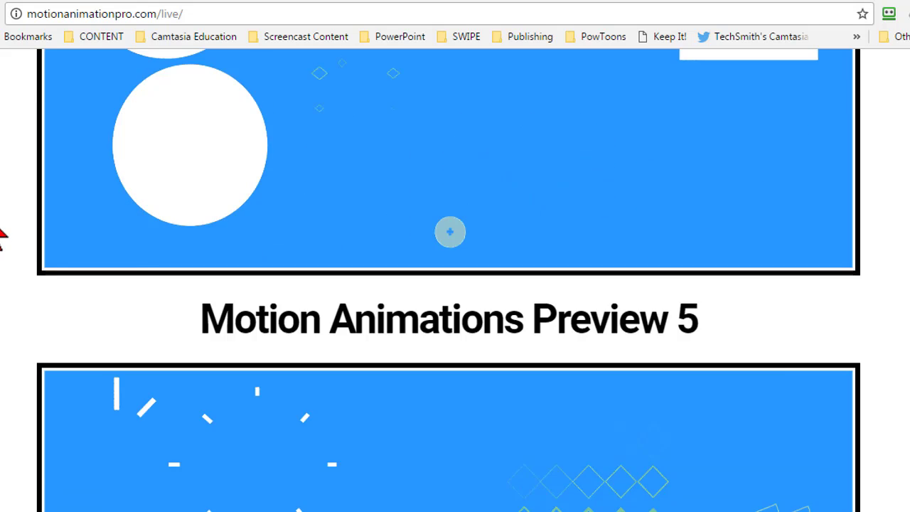
pyautogui.scroll(-3, 1, 235)
pyautogui.scroll(-2, 2, 233)
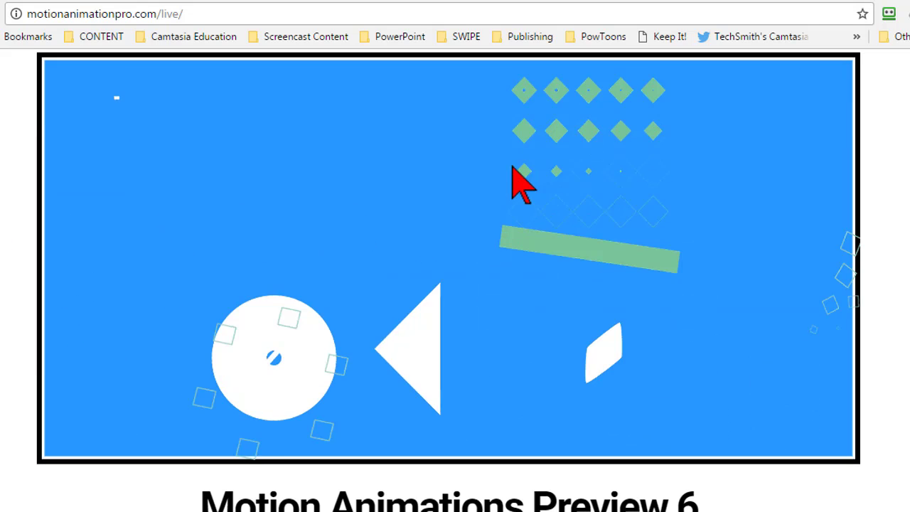
pyautogui.scroll(-5, 456, 284)
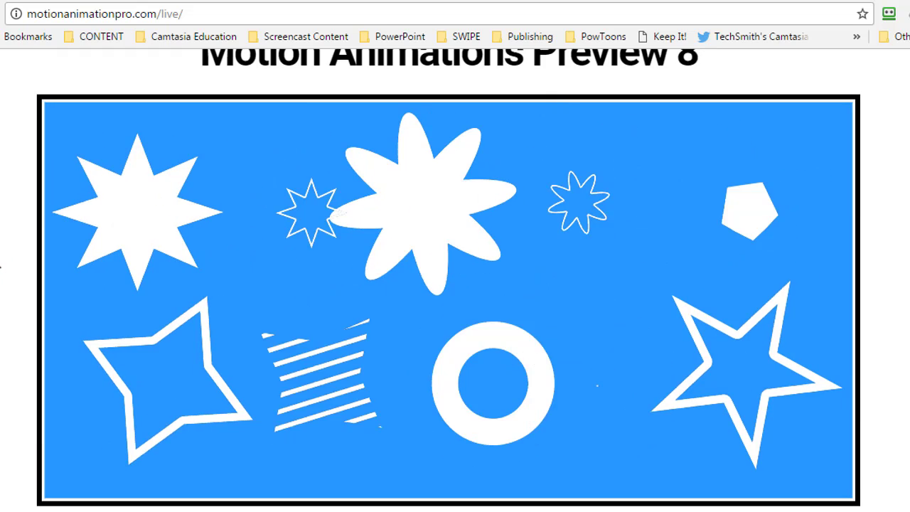
pyautogui.scroll(-7, 2, 267)
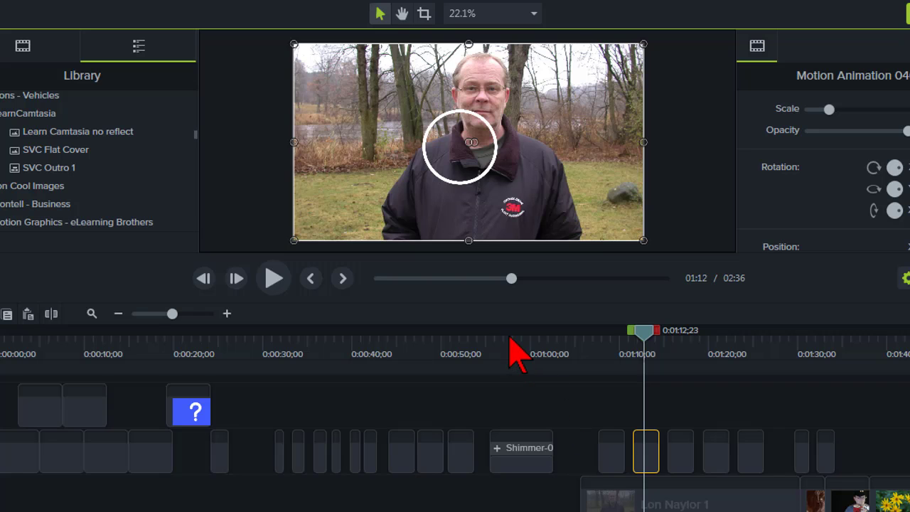
# Step: Locate the wave animation clip at 0:42 on the timeline and copy it
pyautogui.click(509, 341)
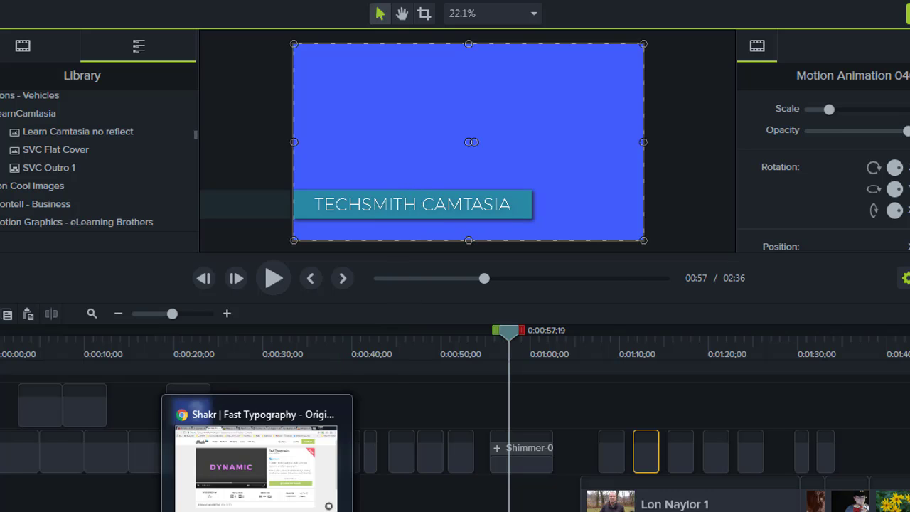
pyautogui.click(23, 46)
pyautogui.click(374, 351)
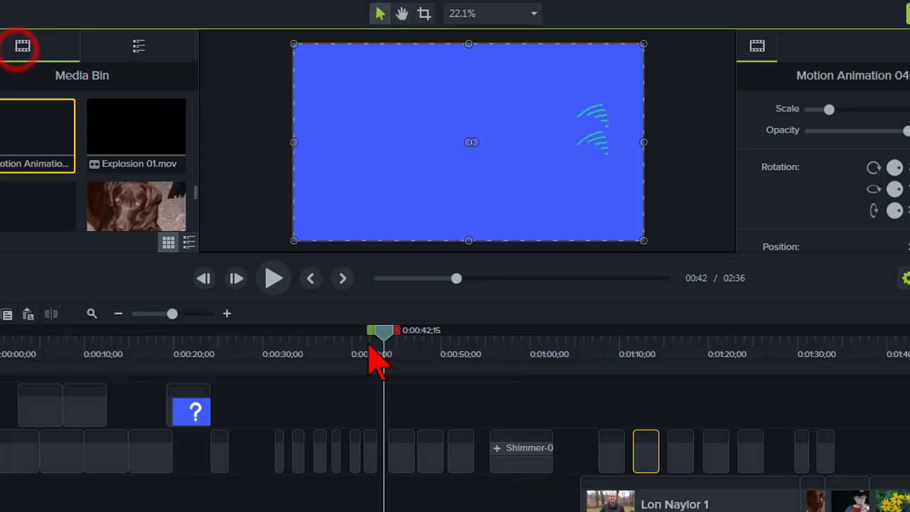
pyautogui.moveTo(372, 336); pyautogui.dragTo(369, 335)
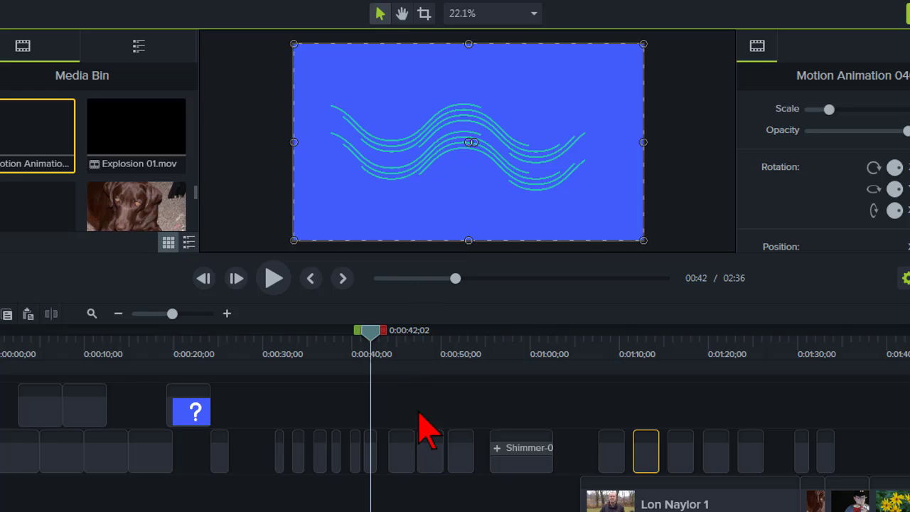
pyautogui.click(368, 468)
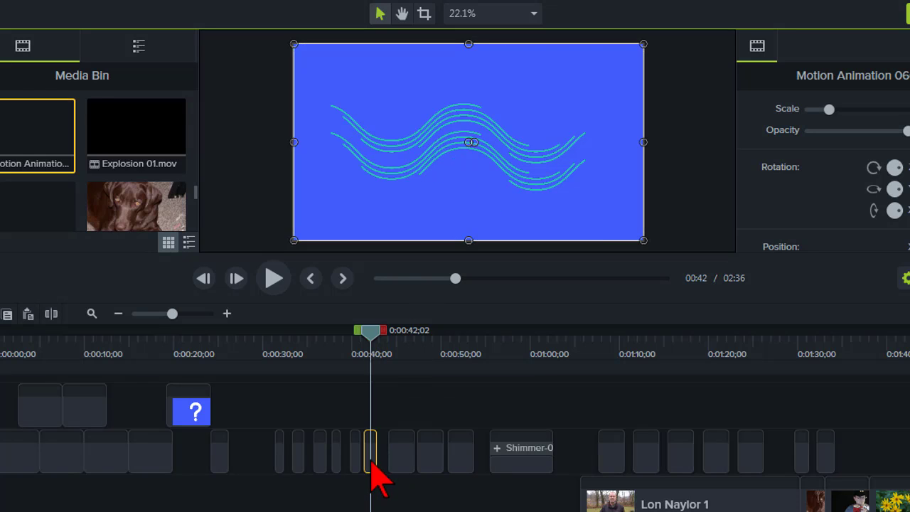
pyautogui.rightClick(368, 468)
pyautogui.click(418, 114)
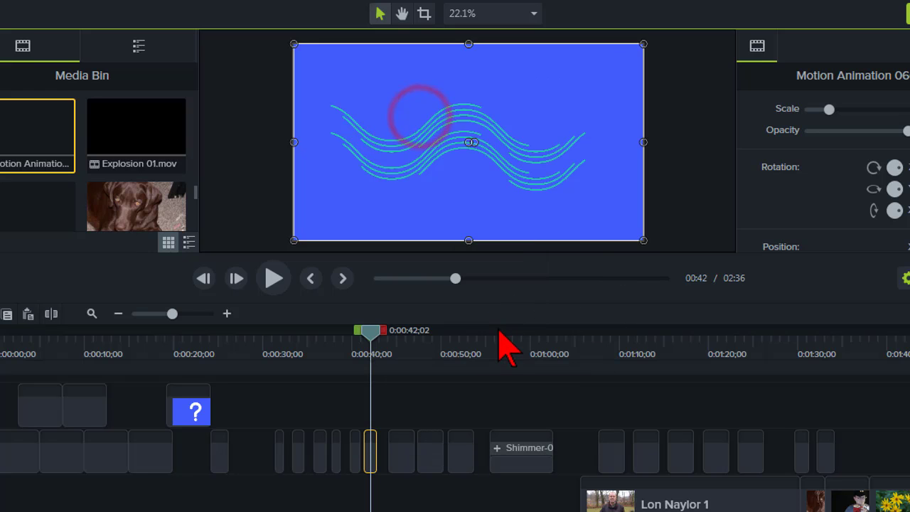
# Step: Paste the wave clip onto the upper track at 0:56, above Shimmer-01
pyautogui.click(501, 342)
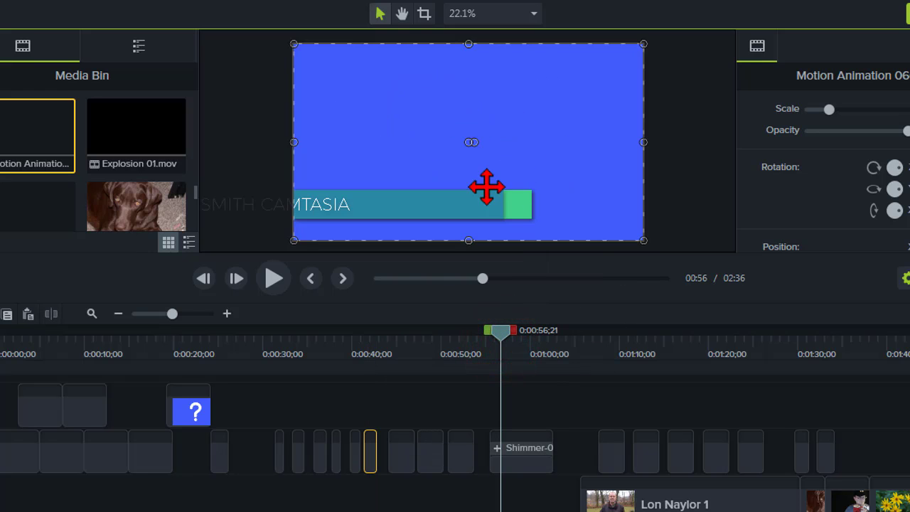
pyautogui.rightClick(529, 396)
pyautogui.click(575, 210)
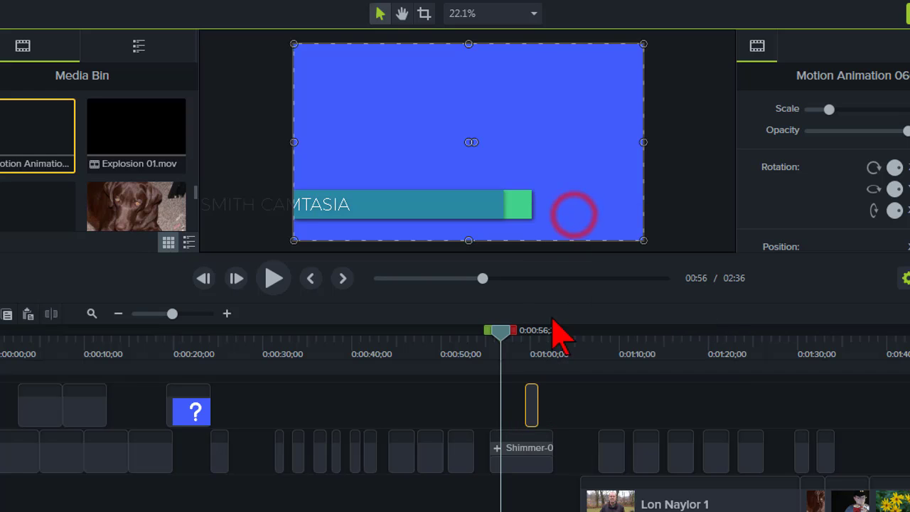
# Step: Play and scrub the title animation around 0:55 to find where it begins
pyautogui.moveTo(500, 335); pyautogui.dragTo(491, 341)
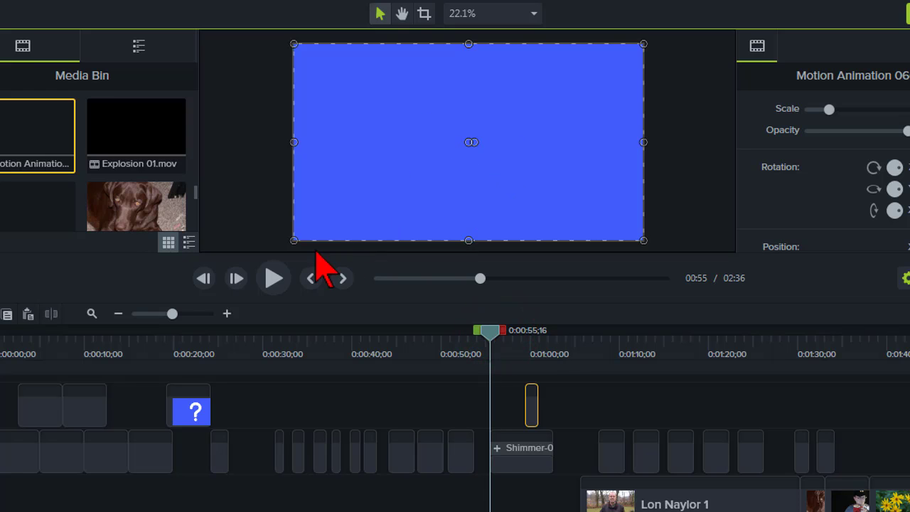
pyautogui.click(274, 280)
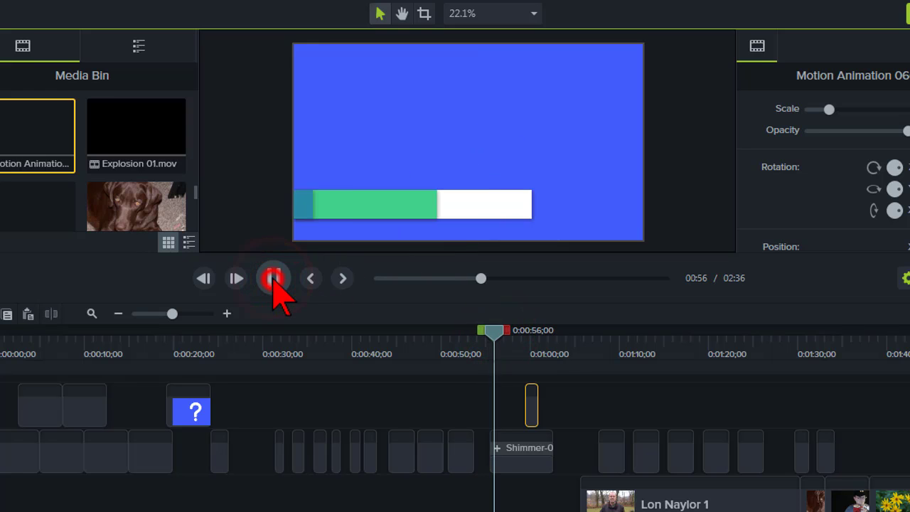
pyautogui.click(276, 283)
pyautogui.moveTo(500, 334); pyautogui.dragTo(484, 319)
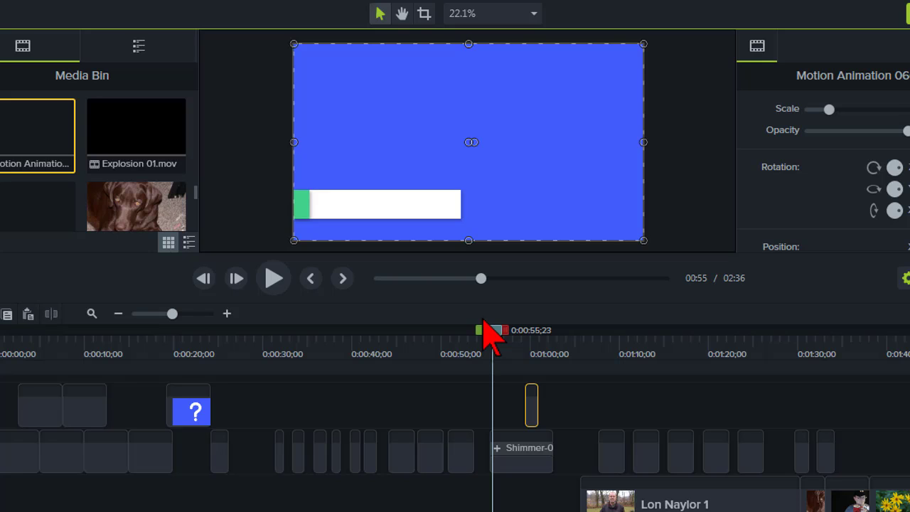
pyautogui.moveTo(484, 319)
pyautogui.mouseDown()
pyautogui.moveTo(490, 334)
pyautogui.moveTo(484, 321)
pyautogui.mouseUp()
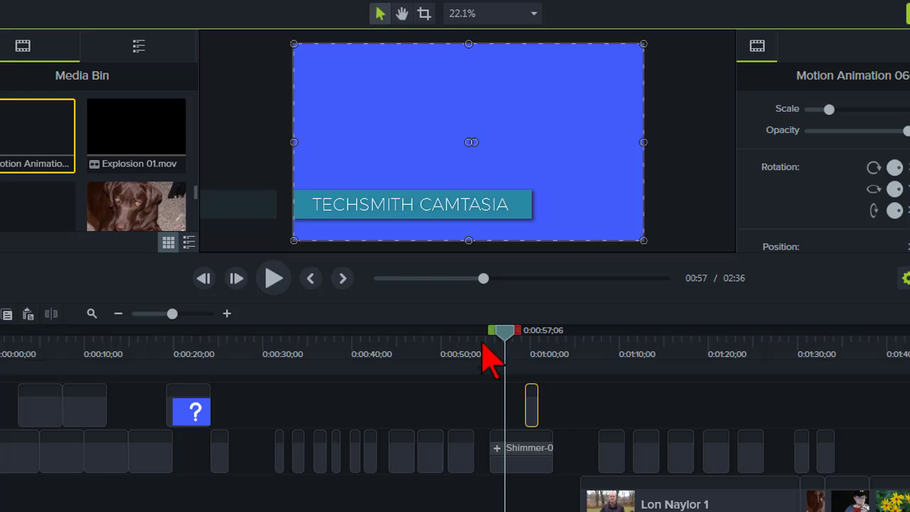
# Step: Zoom into the timeline and shift the wave clip to start around 0:57
pyautogui.click(189, 314)
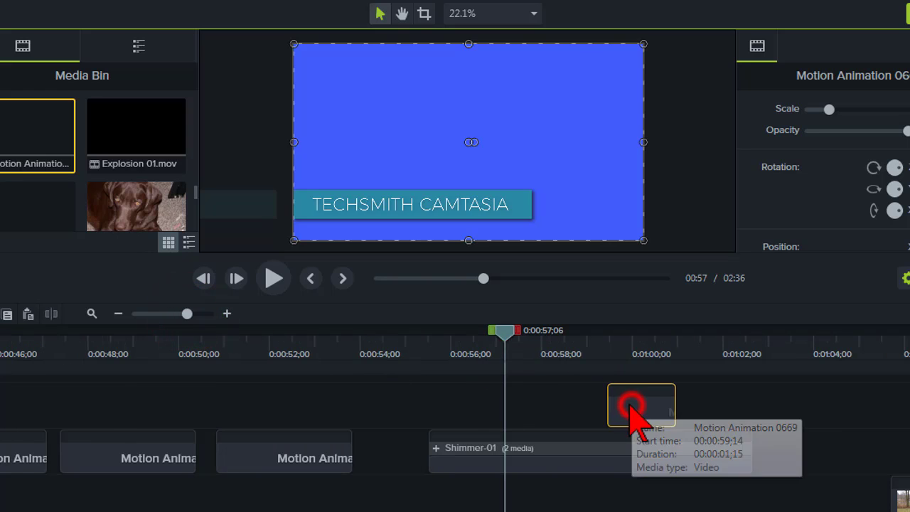
pyautogui.moveTo(632, 406); pyautogui.dragTo(602, 408)
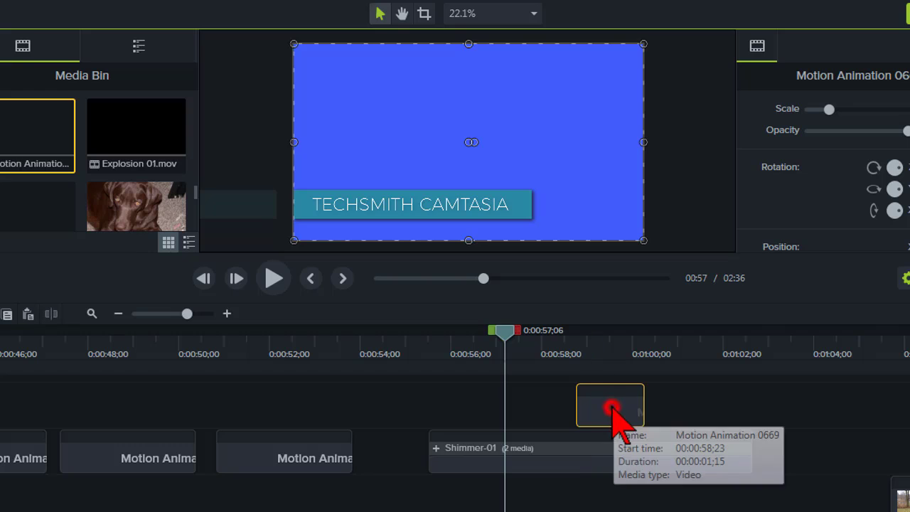
pyautogui.moveTo(611, 408); pyautogui.dragTo(512, 408)
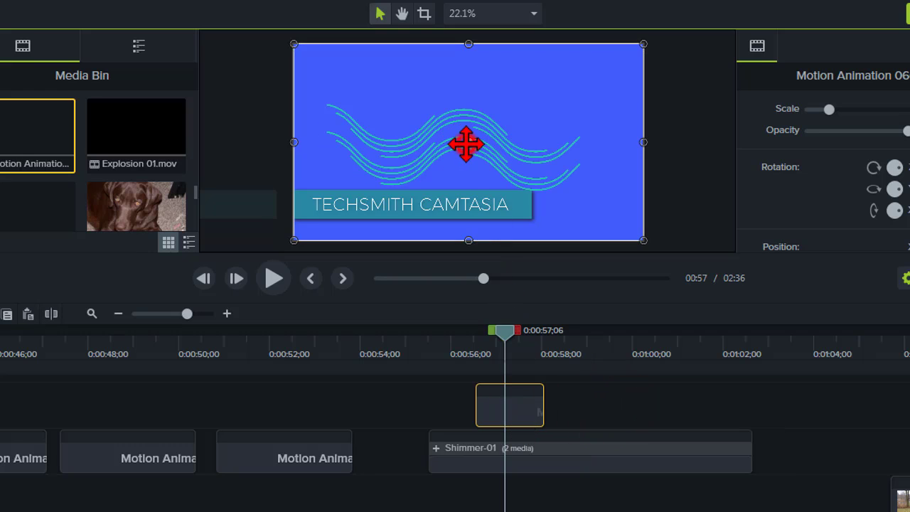
# Step: Lower and vertically squash the wave animation so it runs across the TECHSMITH CAMTASIA bar
pyautogui.moveTo(466, 144); pyautogui.dragTo(432, 204)
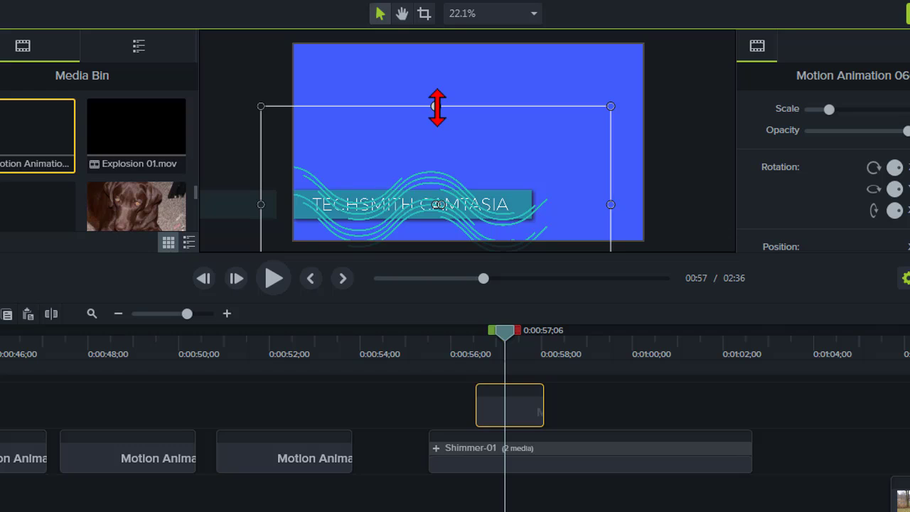
pyautogui.moveTo(438, 107); pyautogui.dragTo(436, 190)
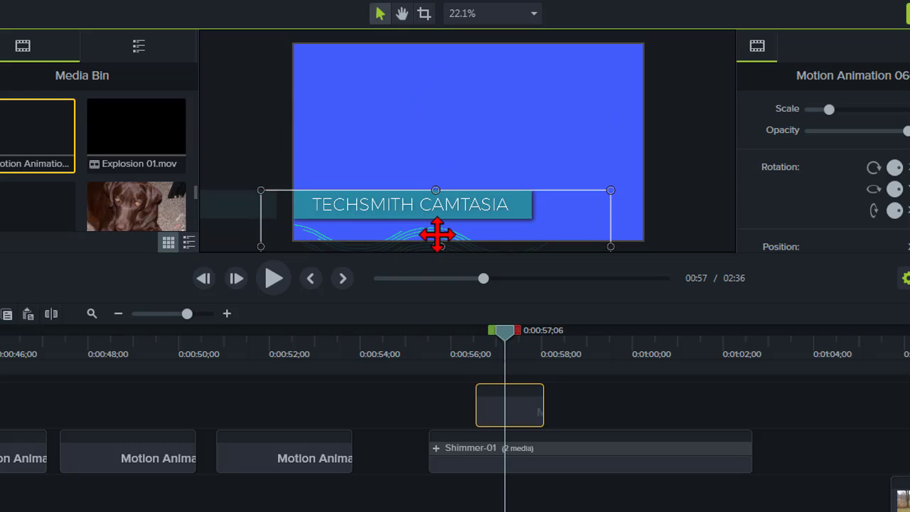
pyautogui.moveTo(436, 229); pyautogui.dragTo(436, 193)
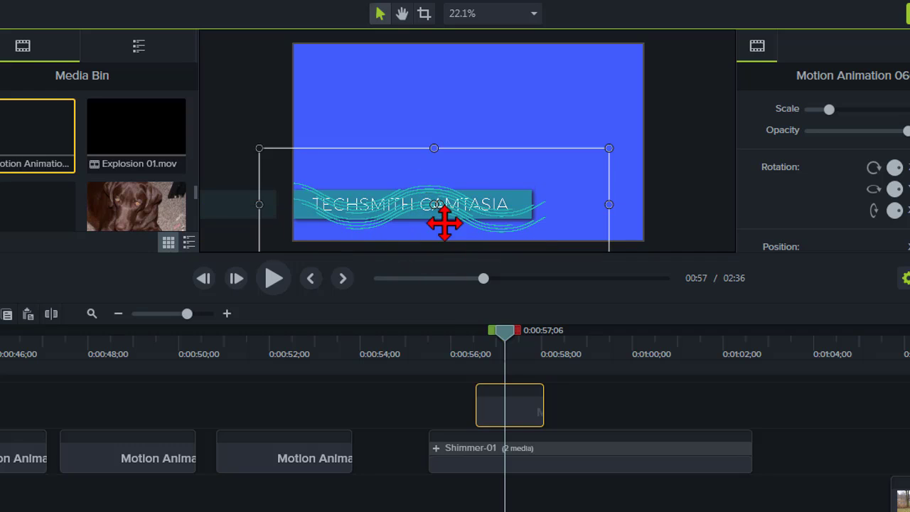
# Step: Nudge the wave clip slightly earlier and set the playhead near 0:55;21
pyautogui.click(448, 353)
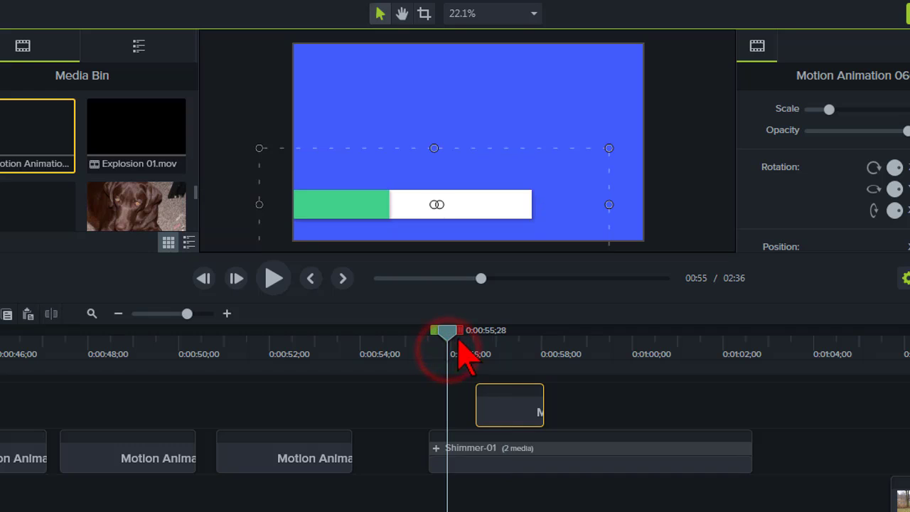
pyautogui.moveTo(503, 407); pyautogui.dragTo(480, 407)
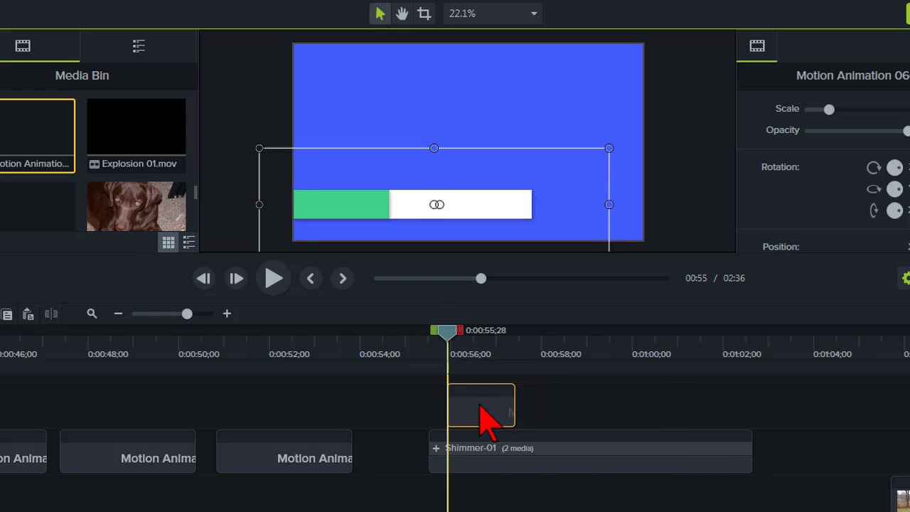
pyautogui.click(436, 335)
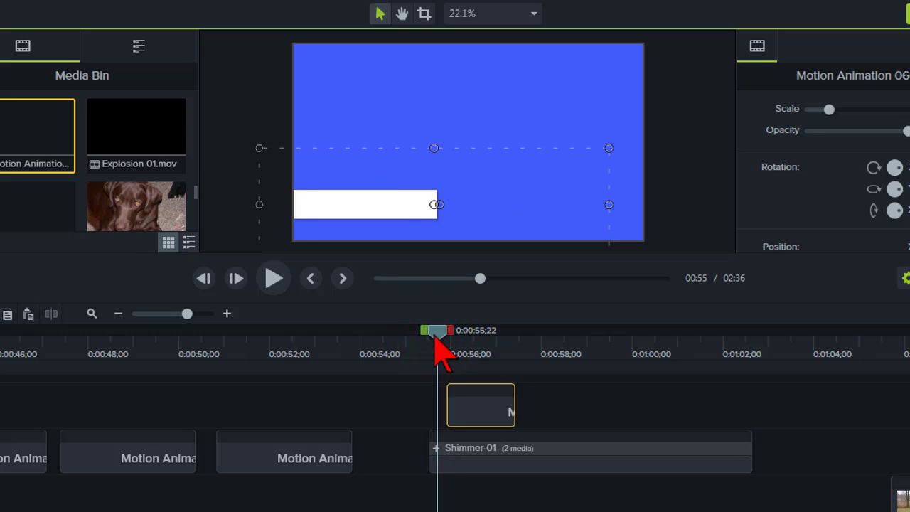
pyautogui.moveTo(435, 341); pyautogui.dragTo(437, 341)
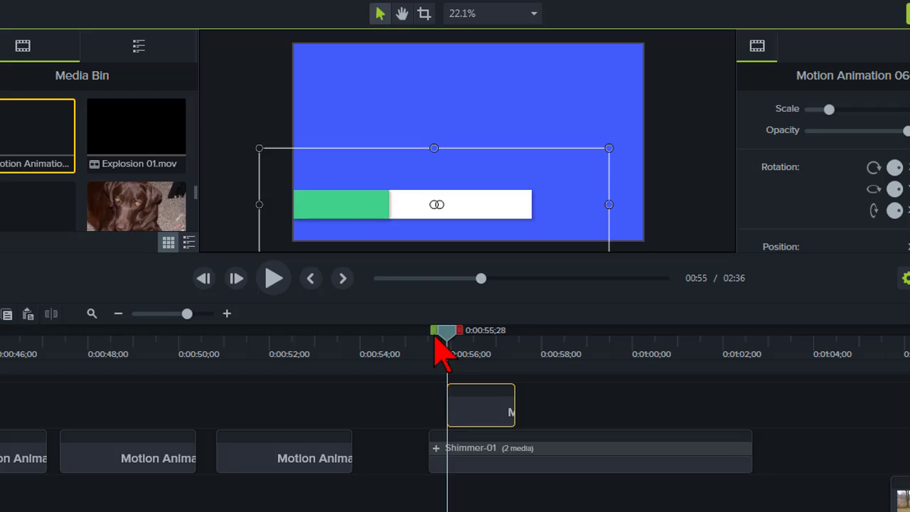
# Step: Step frame by frame with Ctrl+Right until TECHSMITH CAMTASIA is fully revealed
pyautogui.hotkey('ctrl', 'Right')
pyautogui.hotkey('ctrl', 'Right')
pyautogui.hotkey('ctrl', 'Right')
pyautogui.hotkey('ctrl', 'Right')
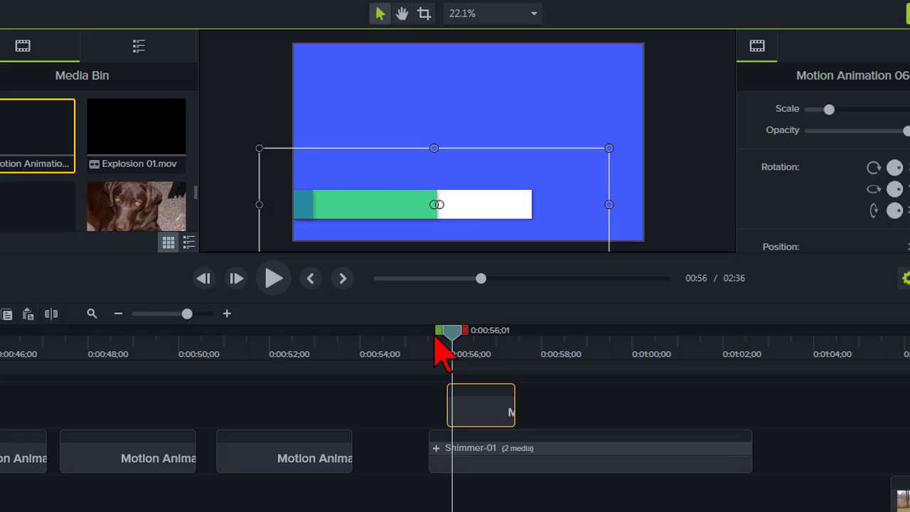
pyautogui.hotkey('ctrl', 'Right')
pyautogui.hotkey('ctrl', 'Right')
pyautogui.hotkey('ctrl', 'Right')
pyautogui.hotkey('ctrl', 'Right')
pyautogui.hotkey('ctrl', 'Right')
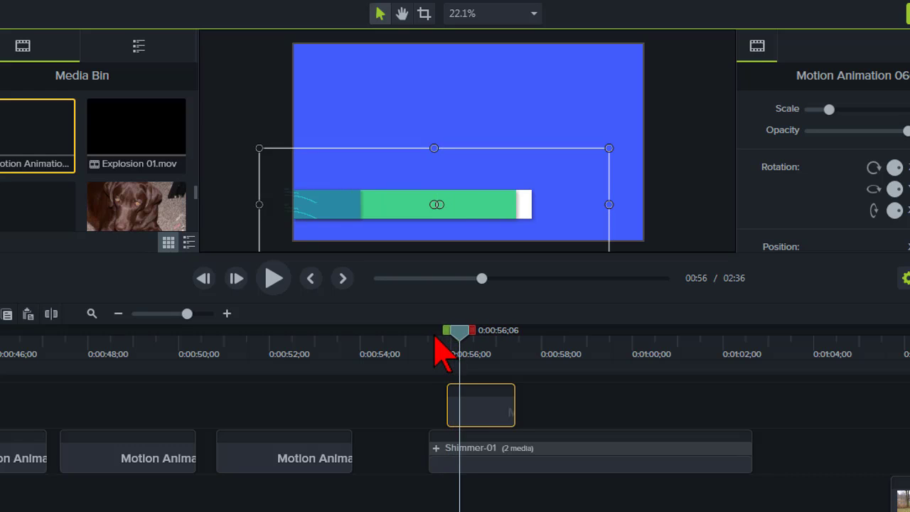
pyautogui.hotkey('ctrl', 'Right')
pyautogui.hotkey('ctrl', 'Right')
pyautogui.hotkey('ctrl', 'Right')
pyautogui.hotkey('ctrl', 'Right')
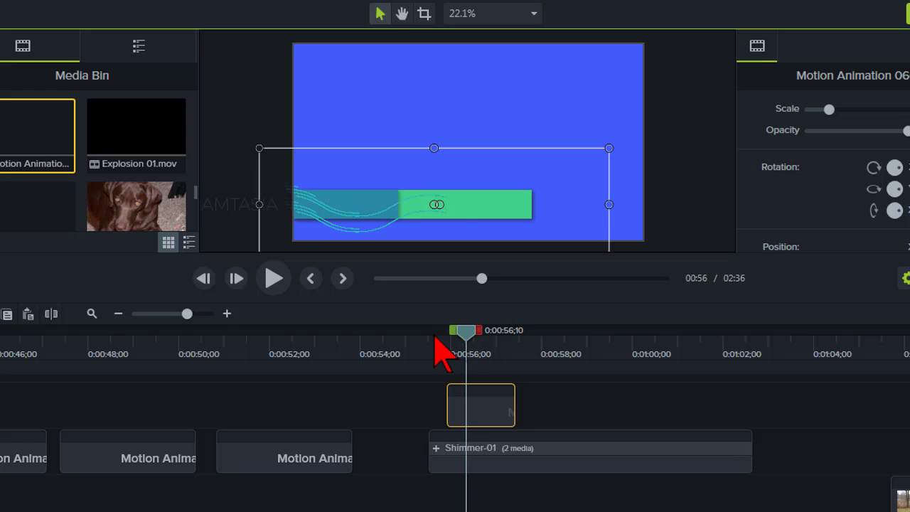
pyautogui.hotkey('ctrl', 'Right')
pyautogui.hotkey('ctrl', 'Right')
pyautogui.hotkey('ctrl', 'Right')
pyautogui.hotkey('ctrl', 'Right')
pyautogui.hotkey('ctrl', 'Right')
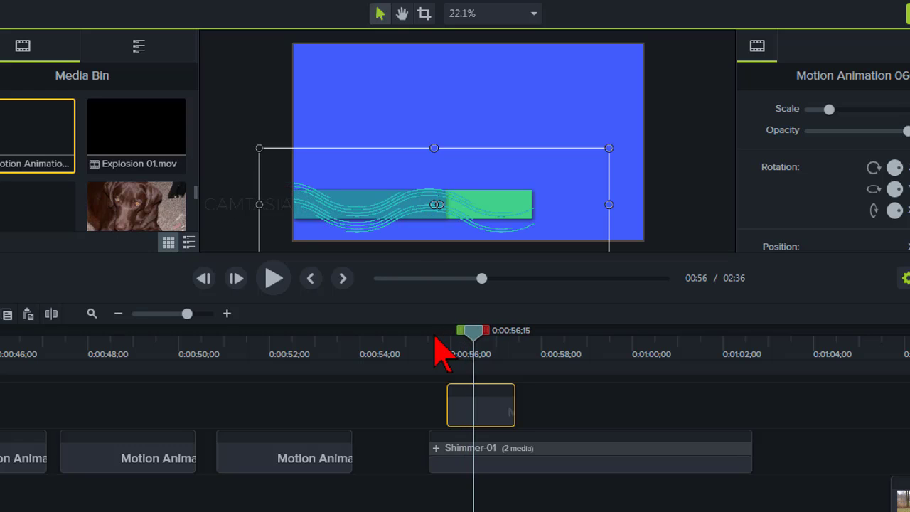
pyautogui.hotkey('ctrl', 'Right')
pyautogui.hotkey('ctrl', 'Right')
pyautogui.hotkey('ctrl', 'Right')
pyautogui.hotkey('ctrl', 'Right')
pyautogui.hotkey('ctrl', 'Right')
pyautogui.hotkey('ctrl', 'Right')
pyautogui.hotkey('ctrl', 'Right')
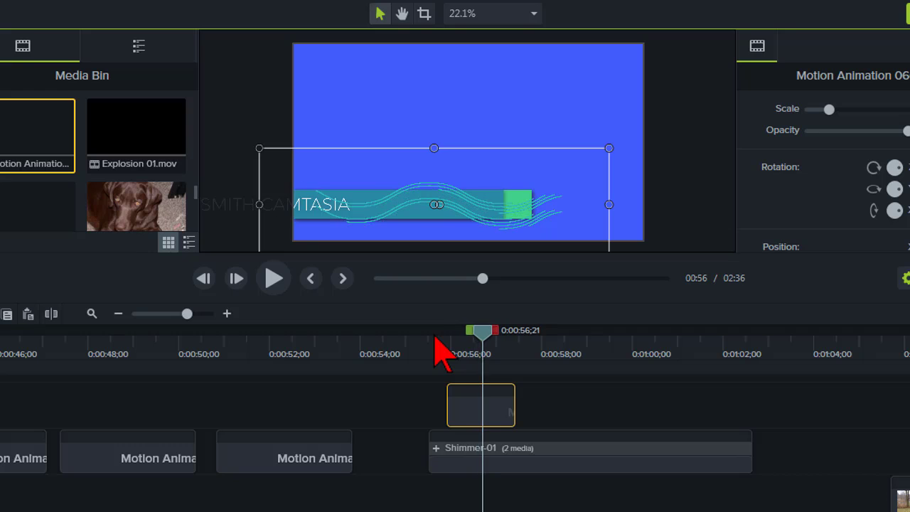
pyautogui.hotkey('ctrl', 'Right')
pyautogui.hotkey('ctrl', 'Right')
pyautogui.hotkey('ctrl', 'Right')
pyautogui.hotkey('ctrl', 'Right')
pyautogui.hotkey('ctrl', 'Right')
pyautogui.hotkey('ctrl', 'Right')
pyautogui.hotkey('ctrl', 'Right')
pyautogui.hotkey('ctrl', 'Right')
pyautogui.hotkey('ctrl', 'Right')
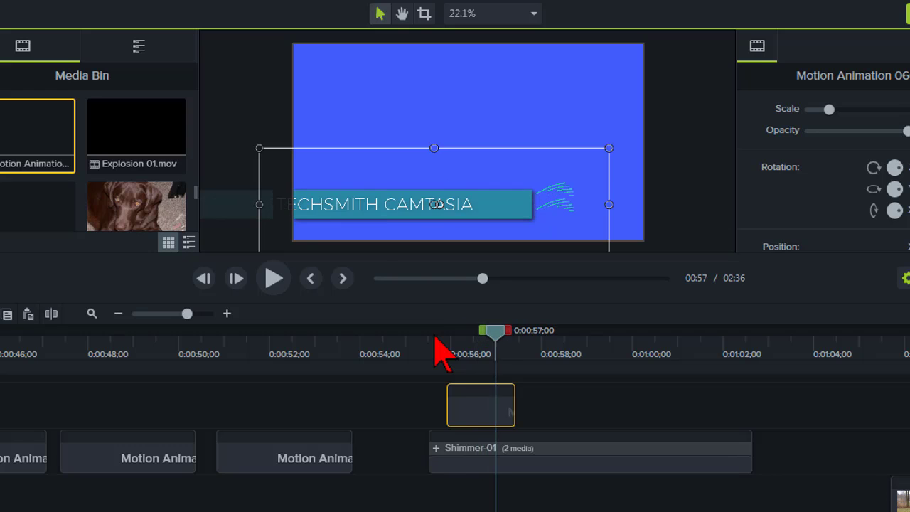
pyautogui.hotkey('ctrl', 'Right')
pyautogui.hotkey('ctrl', 'Right')
pyautogui.hotkey('ctrl', 'Right')
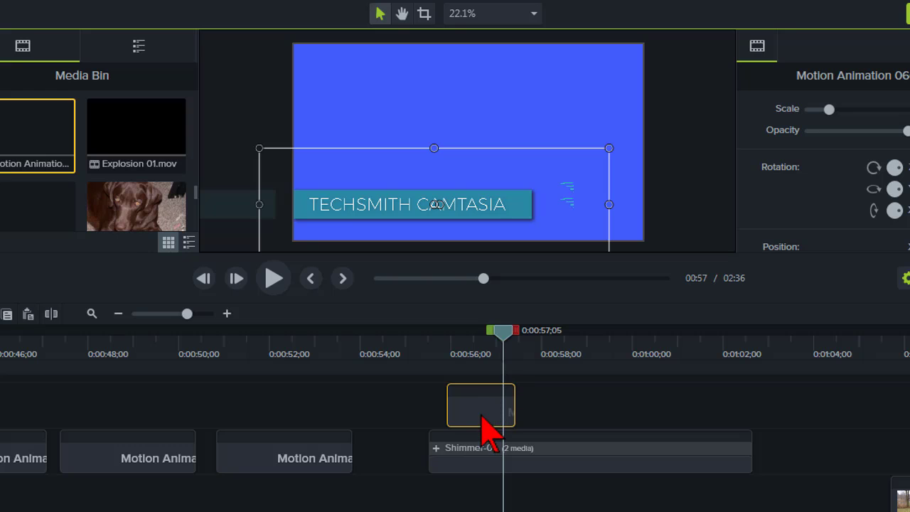
# Step: Drag the Motion Animation clip below Shimmer-01, then scrub from 0:58;13 back to 0:51 to review
pyautogui.moveTo(495, 406); pyautogui.dragTo(480, 496)
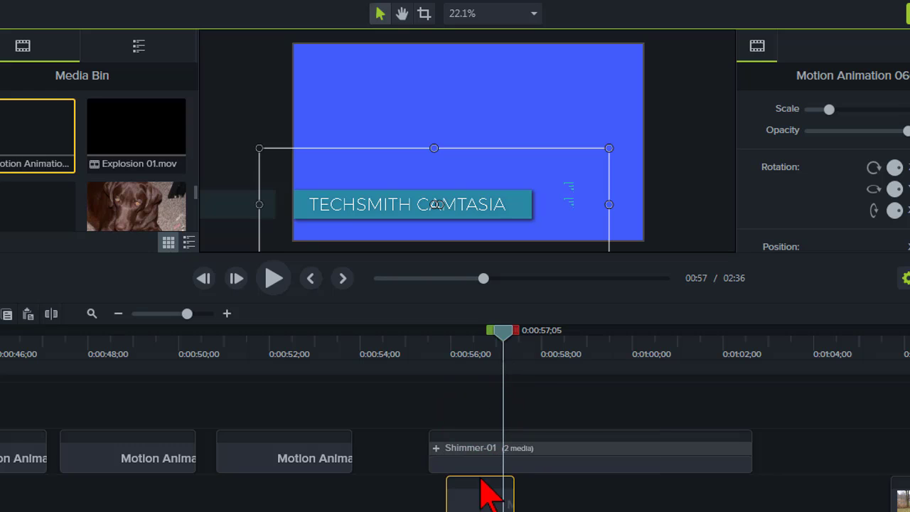
pyautogui.click(466, 354)
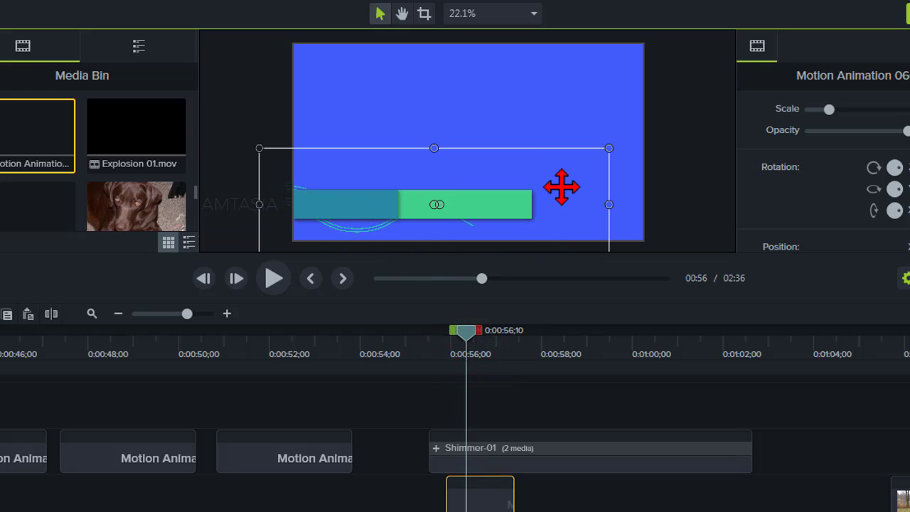
pyautogui.click(557, 353)
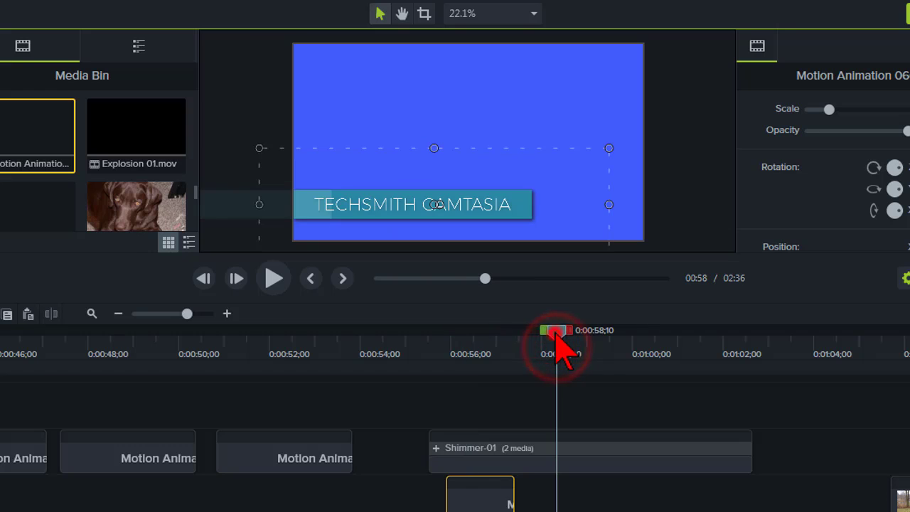
pyautogui.click(156, 353)
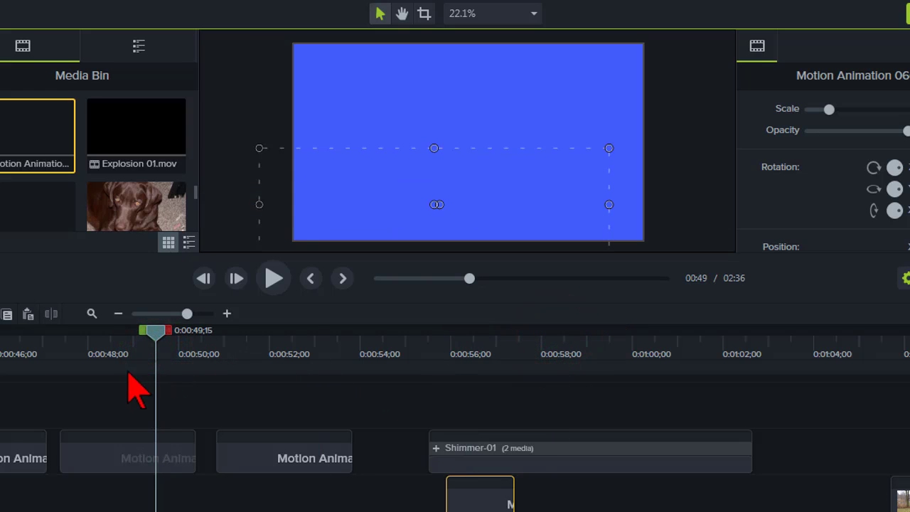
pyautogui.moveTo(93, 355); pyautogui.dragTo(79, 352)
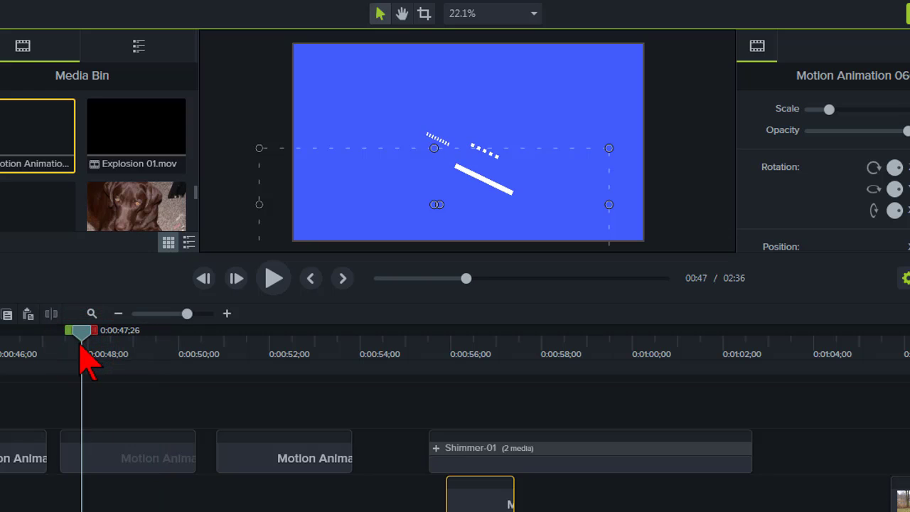
pyautogui.moveTo(23, 343); pyautogui.dragTo(368, 358)
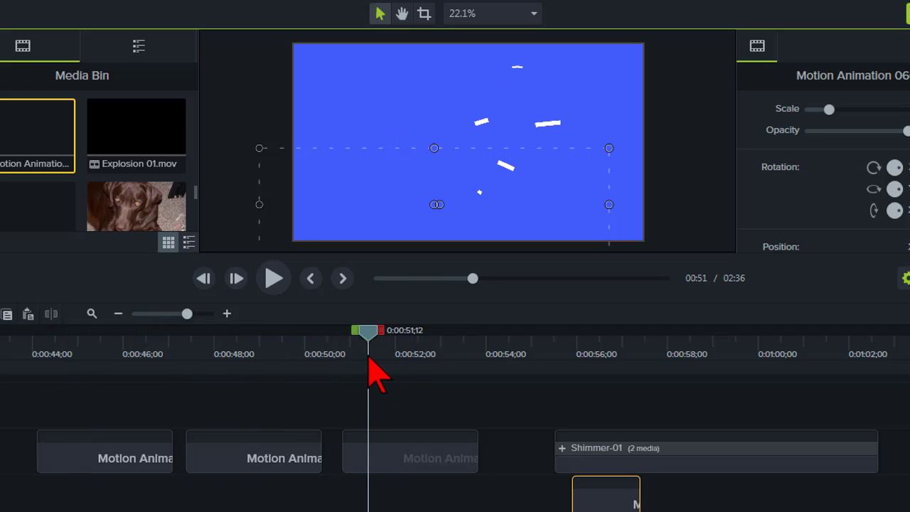
# Step: Copy the Motion Animation clip near 0:51 and paste it above Shimmer-01, snapped to 0:58;17
pyautogui.click(390, 464)
pyautogui.rightClick(391, 469)
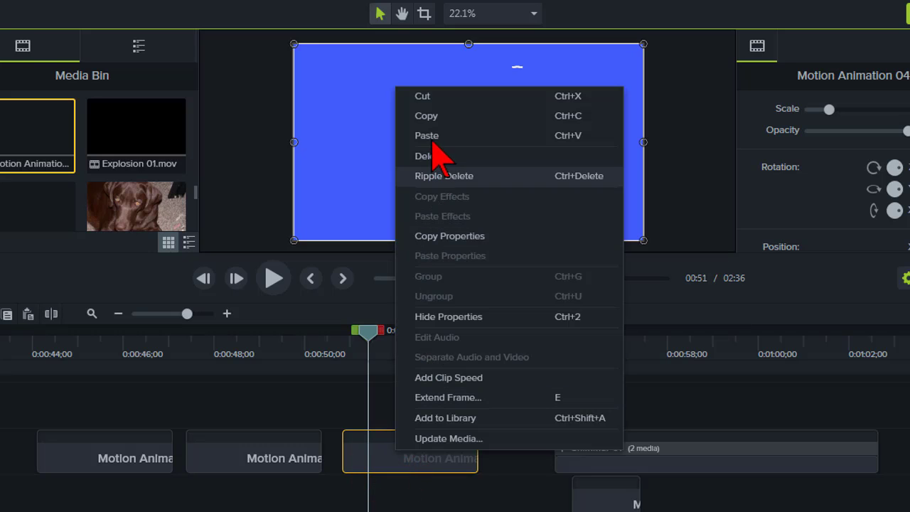
pyautogui.click(430, 115)
pyautogui.click(693, 351)
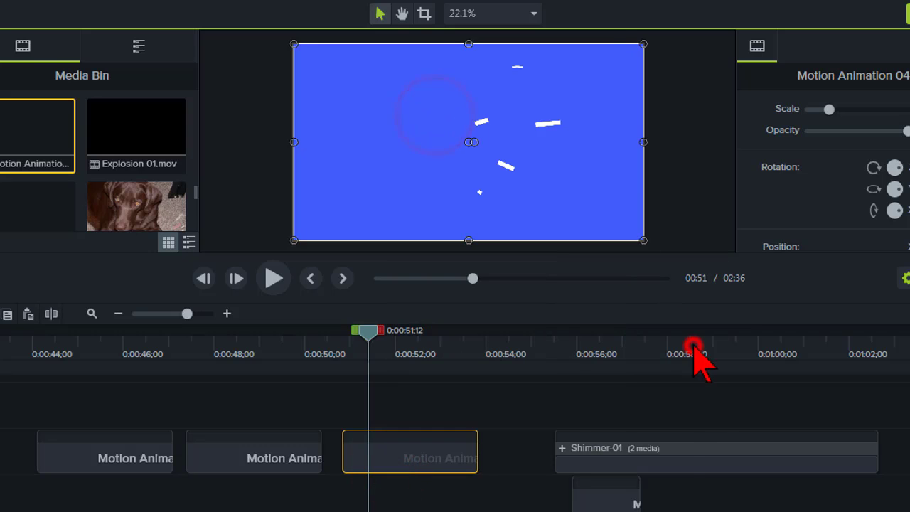
pyautogui.rightClick(704, 407)
pyautogui.click(735, 216)
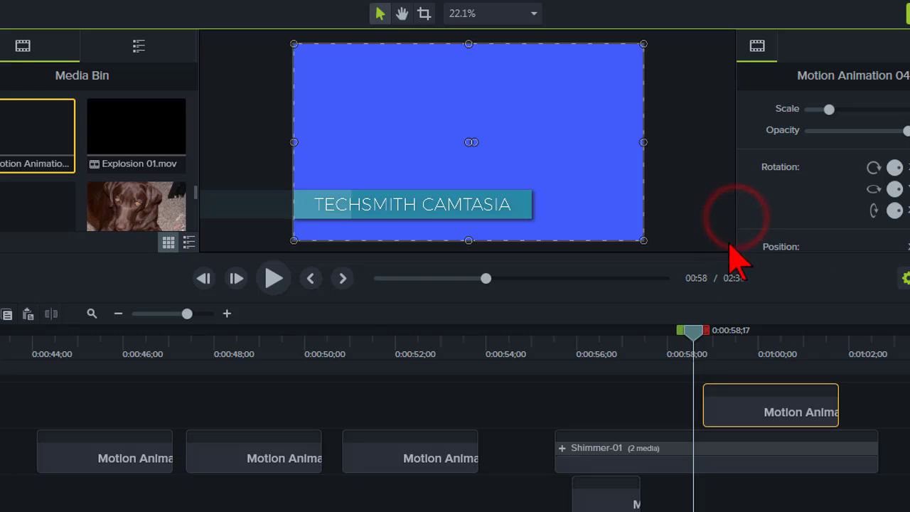
pyautogui.moveTo(736, 412); pyautogui.dragTo(719, 420)
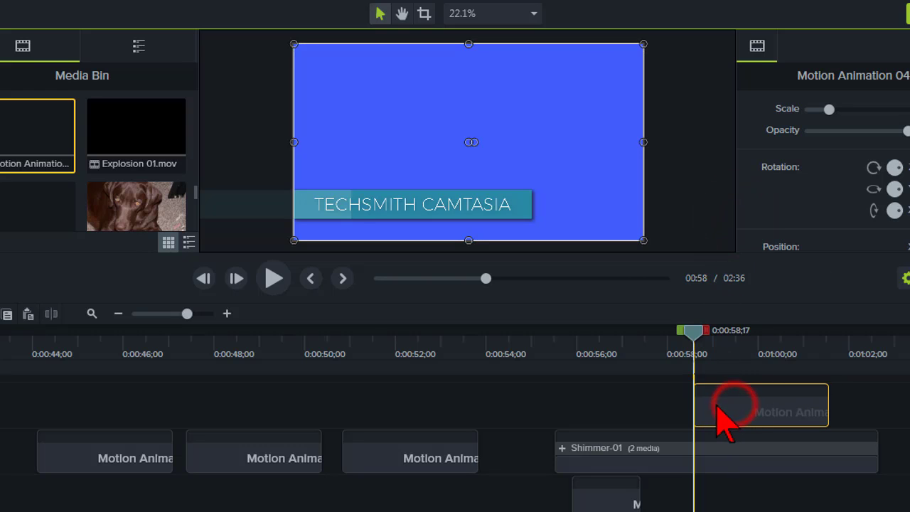
# Step: Shrink the white motion lines and place them at the title bar's right end
pyautogui.moveTo(686, 330); pyautogui.dragTo(709, 340)
pyautogui.click(471, 146)
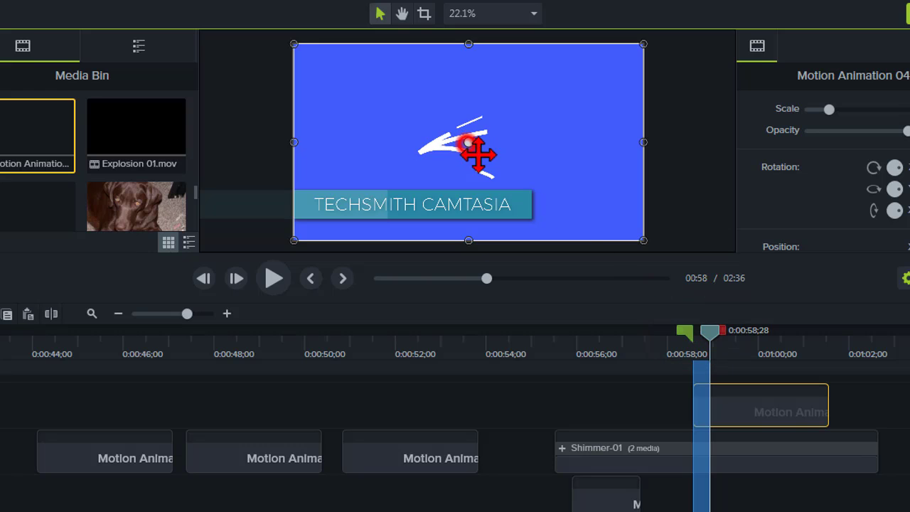
pyautogui.moveTo(477, 153); pyautogui.dragTo(577, 191)
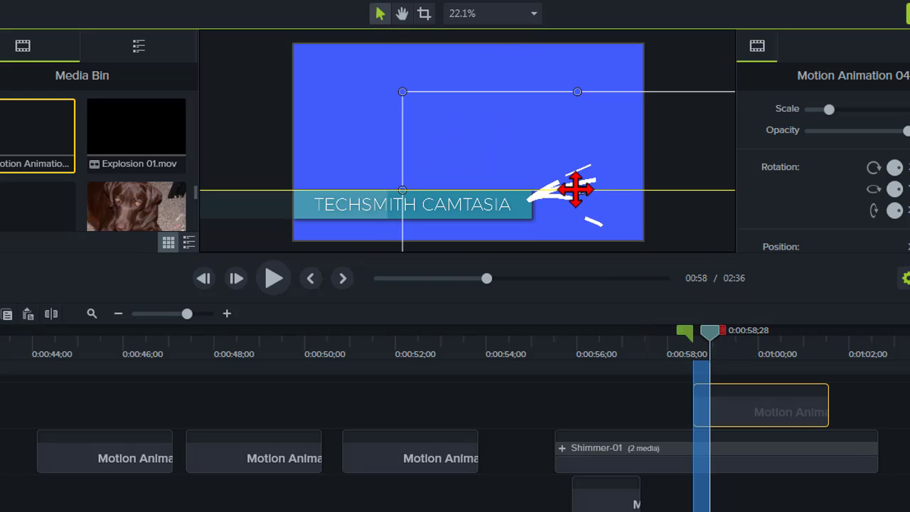
pyautogui.click(709, 335)
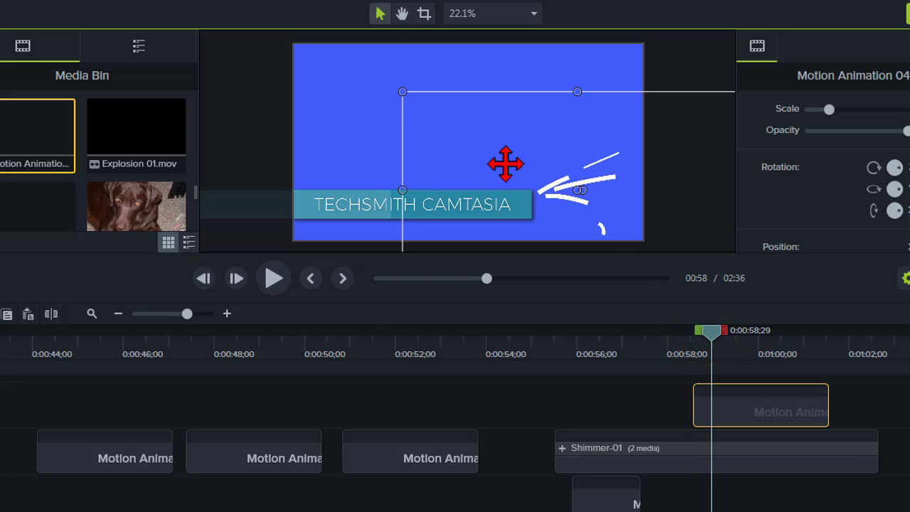
pyautogui.moveTo(403, 92); pyautogui.dragTo(569, 192)
pyautogui.moveTo(679, 226); pyautogui.dragTo(546, 186)
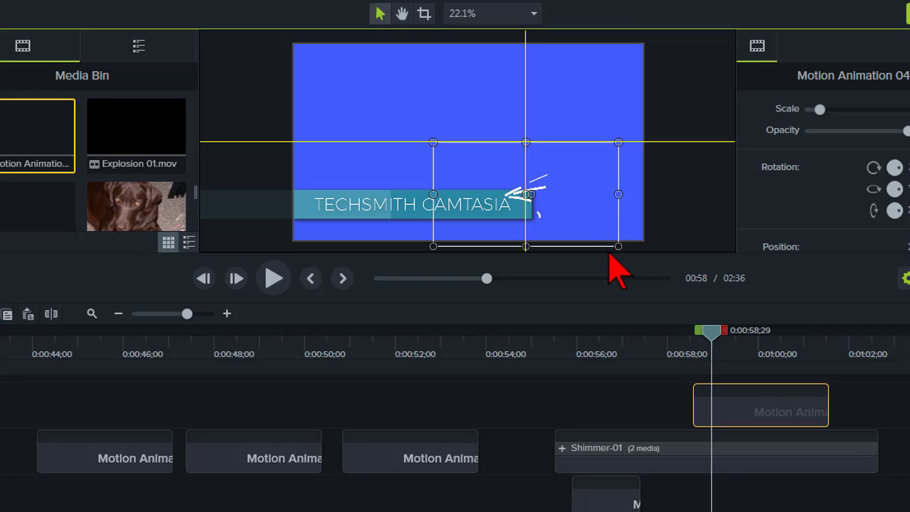
pyautogui.click(692, 347)
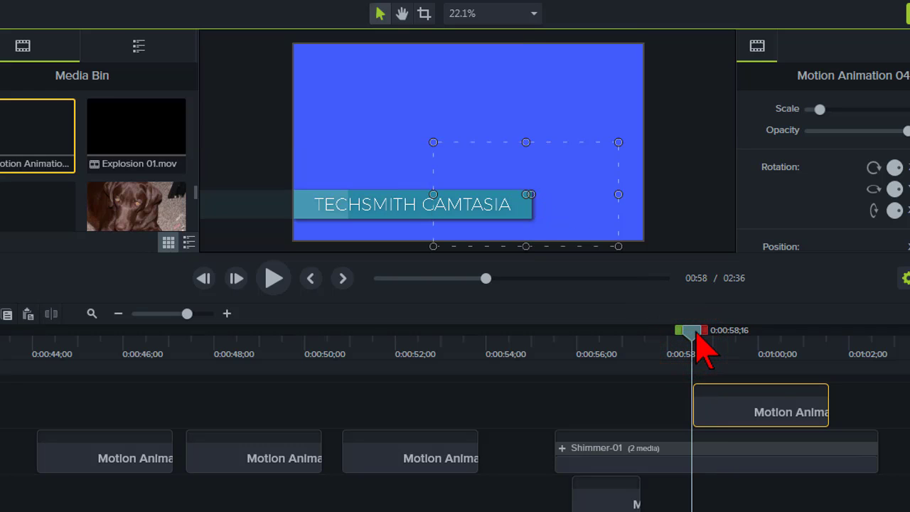
# Step: Drag the pasted motion clip left to start about 0:56, then play back to check it
pyautogui.moveTo(693, 347); pyautogui.dragTo(575, 333)
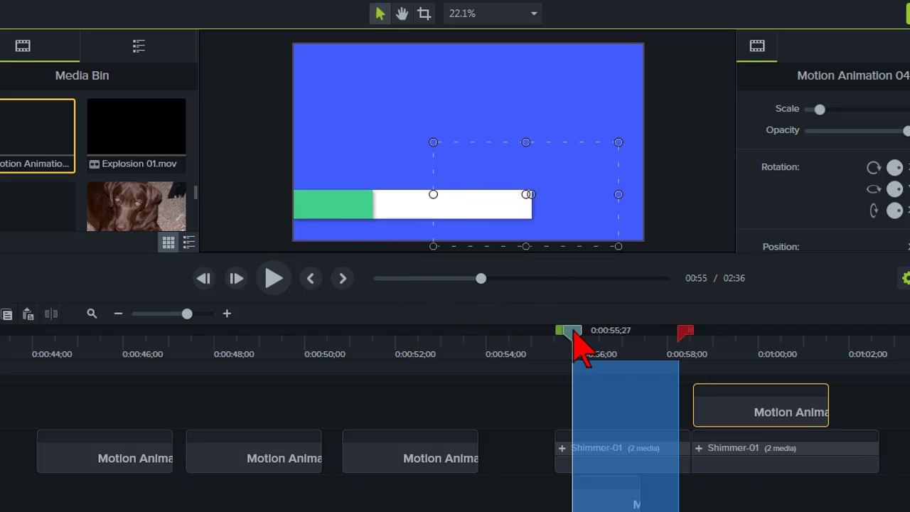
pyautogui.moveTo(574, 339); pyautogui.dragTo(592, 339)
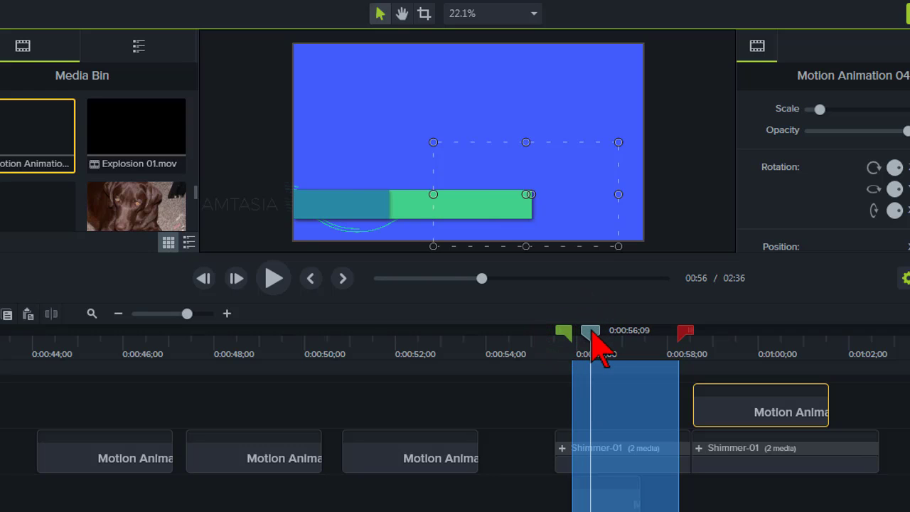
pyautogui.click(726, 393)
pyautogui.moveTo(727, 412); pyautogui.dragTo(613, 401)
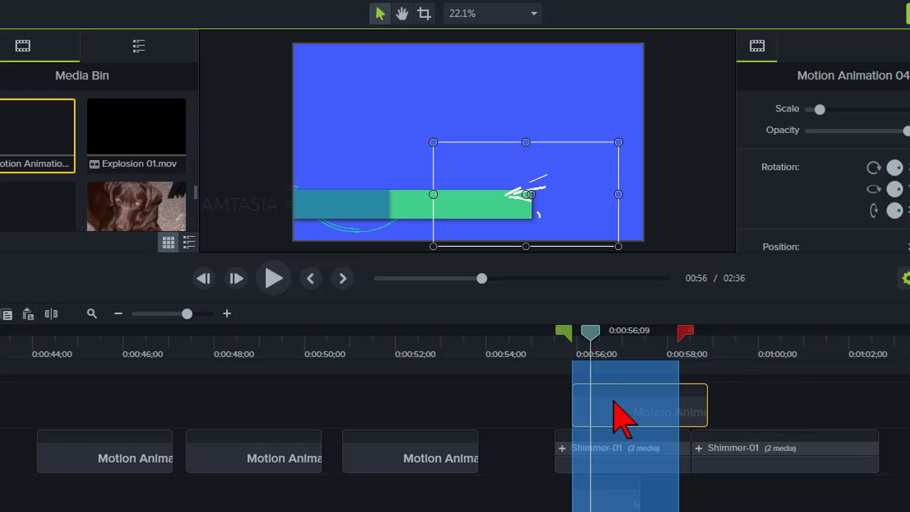
pyautogui.click(283, 278)
pyautogui.click(283, 278)
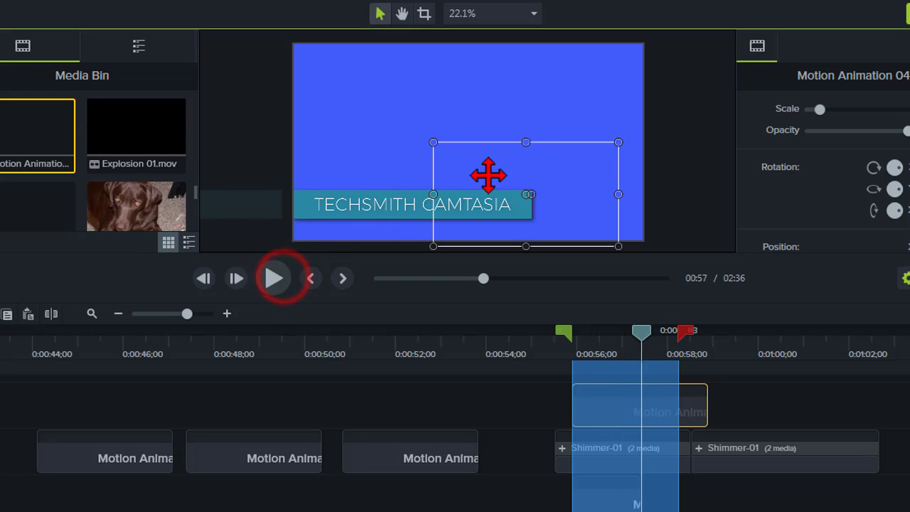
pyautogui.click(495, 354)
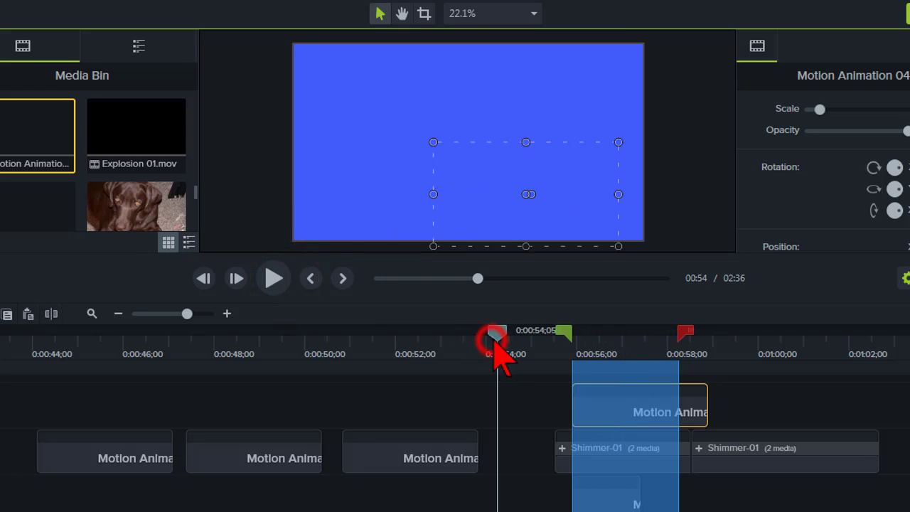
pyautogui.click(542, 429)
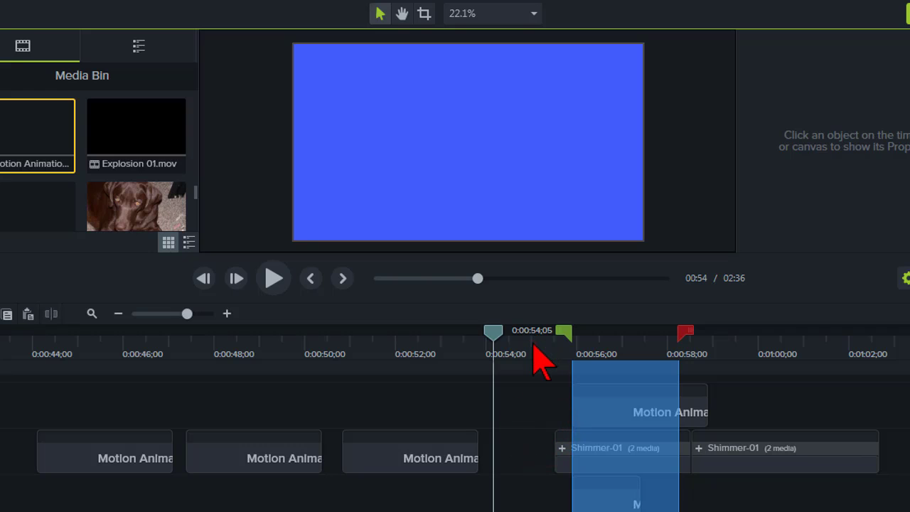
pyautogui.click(534, 336)
# Step: Zoom the timeline out and position the playhead around 1:07;21 in the presenter video
pyautogui.hscroll(5, 585, 444)
pyautogui.hscroll(5, 455, 427)
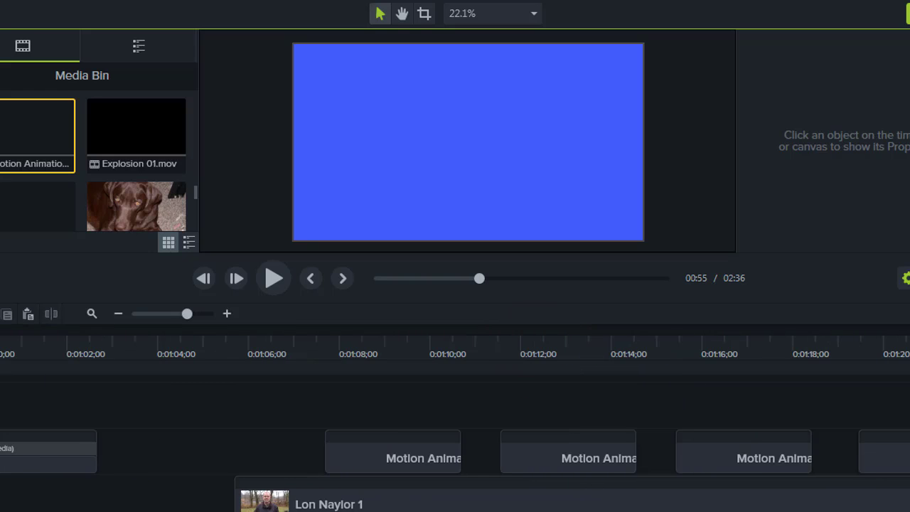
pyautogui.click(176, 313)
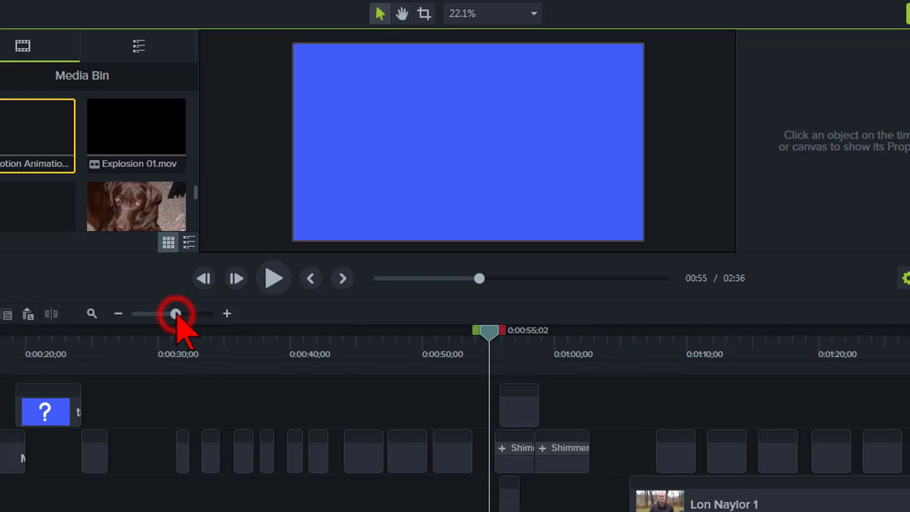
pyautogui.click(672, 344)
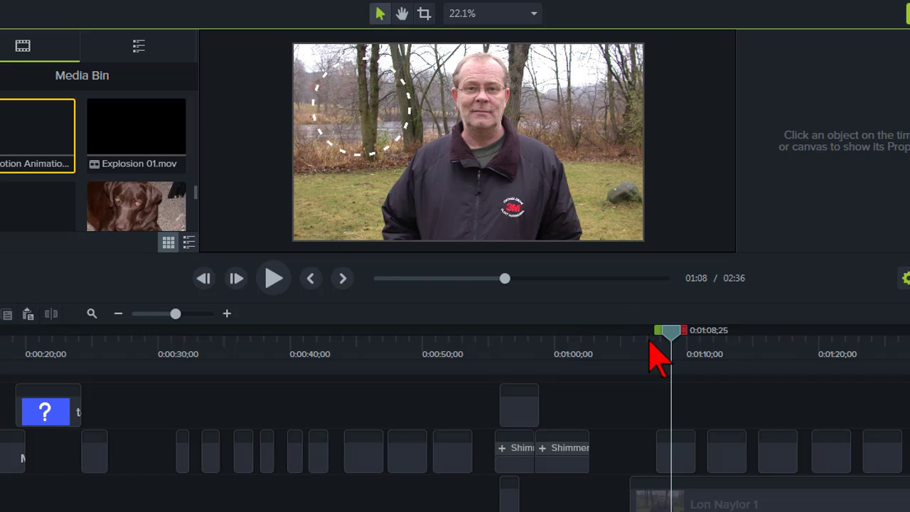
pyautogui.click(648, 342)
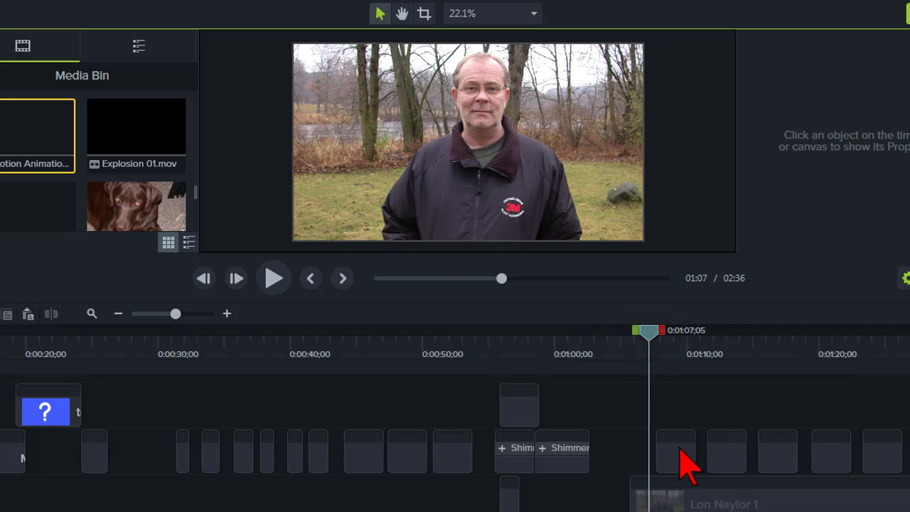
pyautogui.click(658, 336)
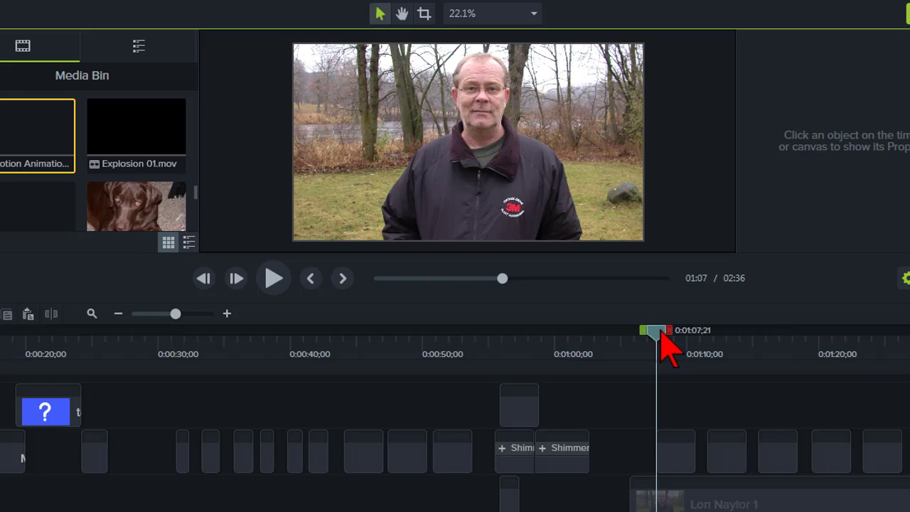
pyautogui.moveTo(662, 332)
pyautogui.mouseDown()
pyautogui.moveTo(681, 336)
pyautogui.moveTo(673, 340)
pyautogui.mouseUp()
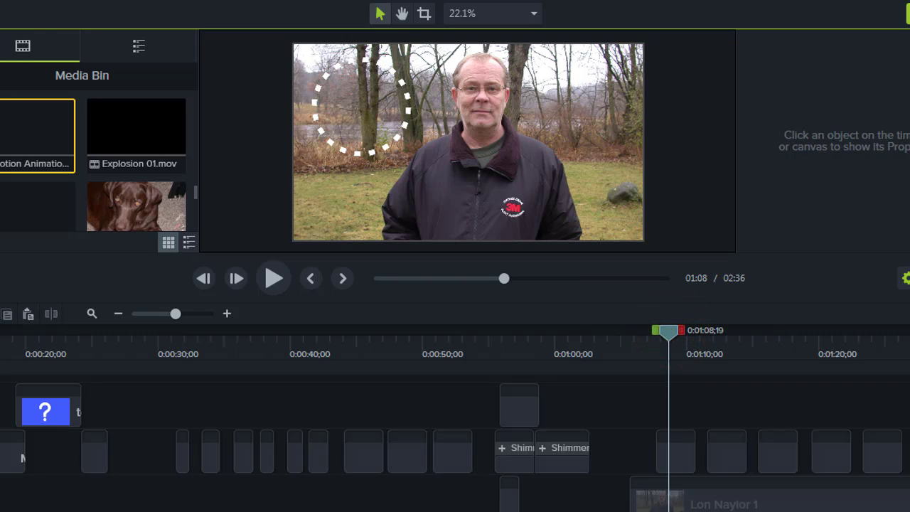
# Step: Add a Basic callout from Annotations > Callouts to the timeline at the playhead
pyautogui.press('n')
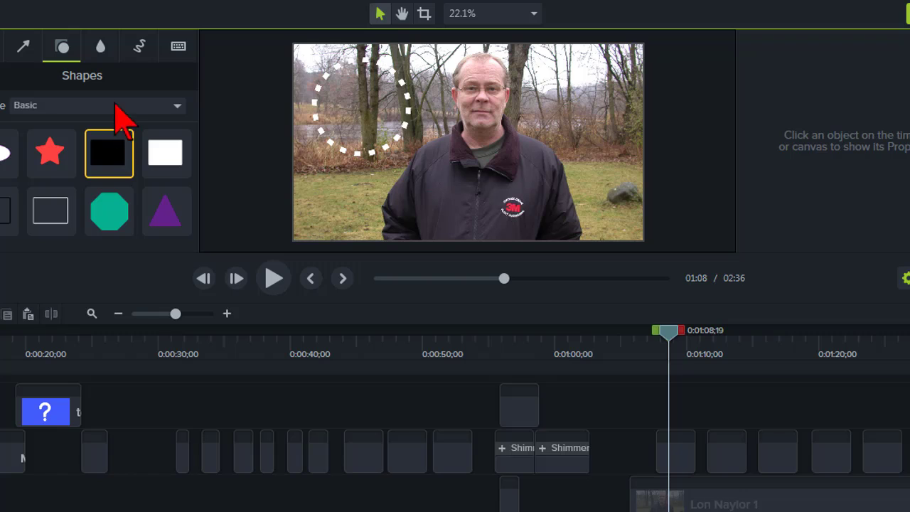
pyautogui.click(2, 55)
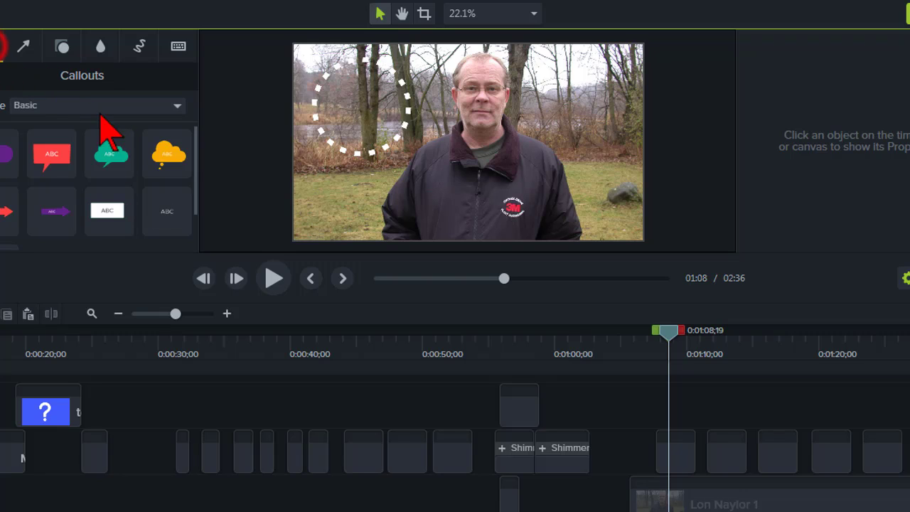
pyautogui.rightClick(181, 226)
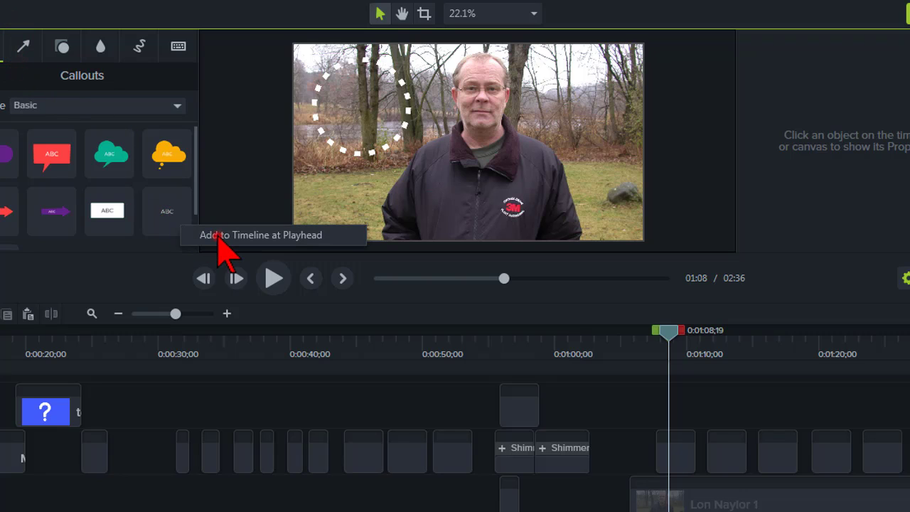
pyautogui.click(215, 235)
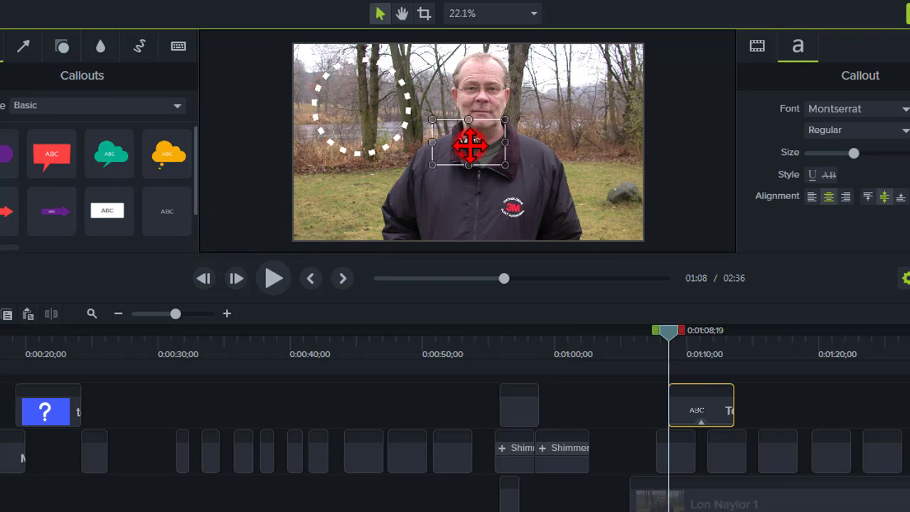
# Step: Make the callout a maximum-size bold '#1' and move it into the dotted circle
pyautogui.moveTo(470, 144); pyautogui.dragTo(464, 201)
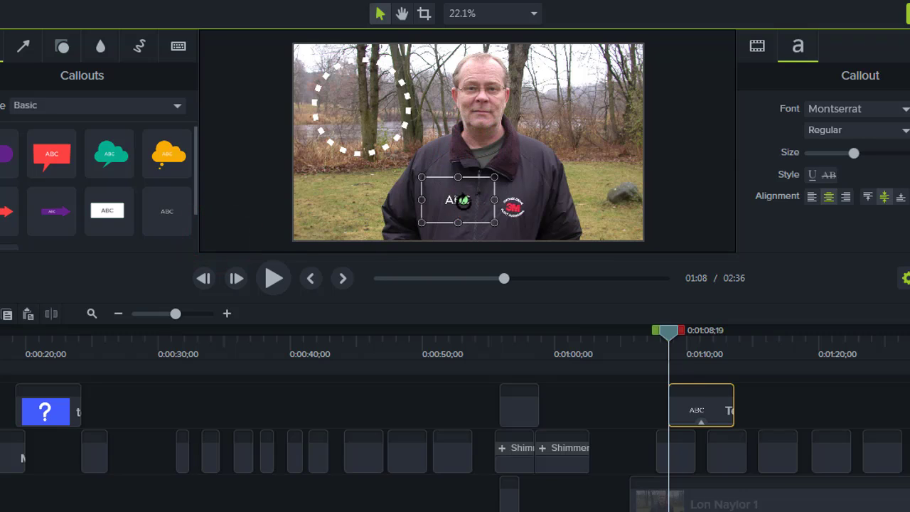
pyautogui.doubleClick(455, 200)
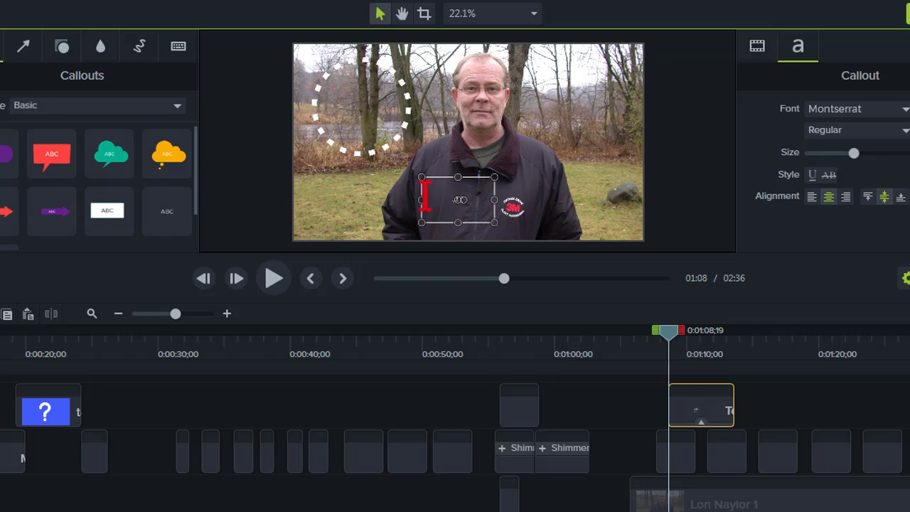
pyautogui.click(461, 200)
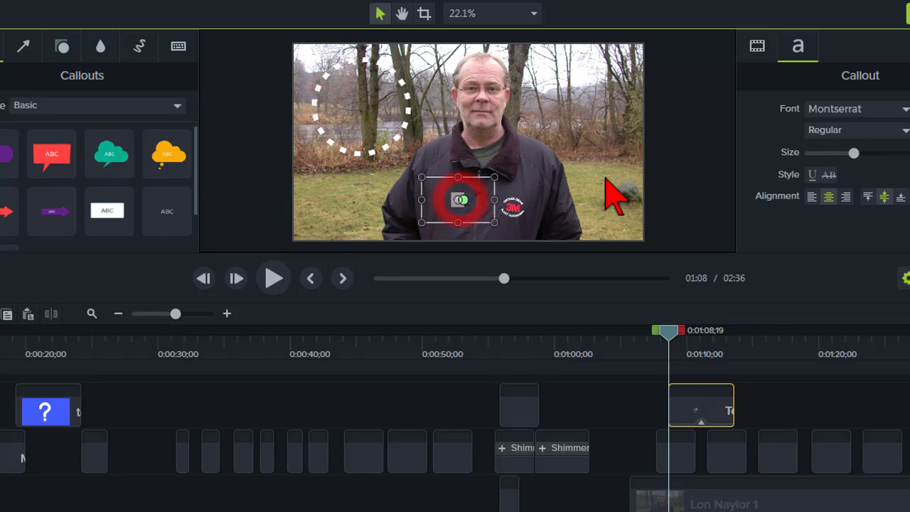
pyautogui.moveTo(854, 153); pyautogui.dragTo(908, 153)
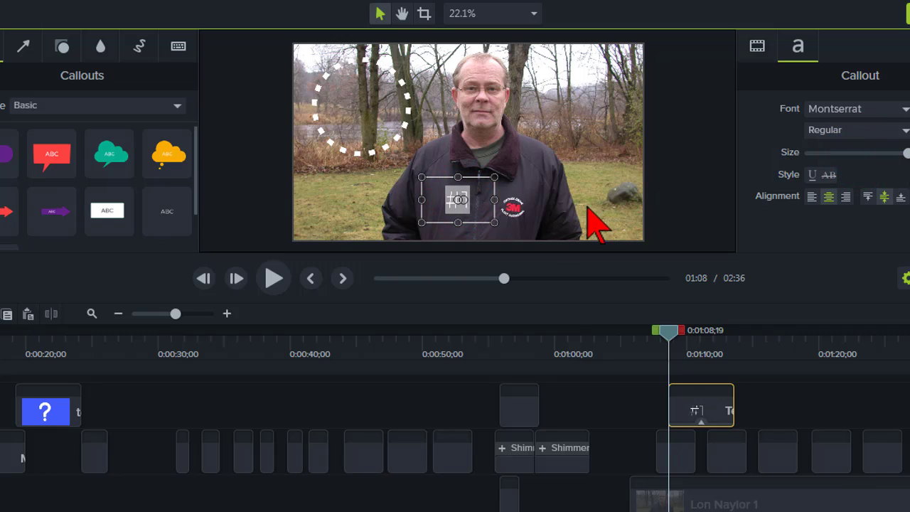
pyautogui.click(882, 130)
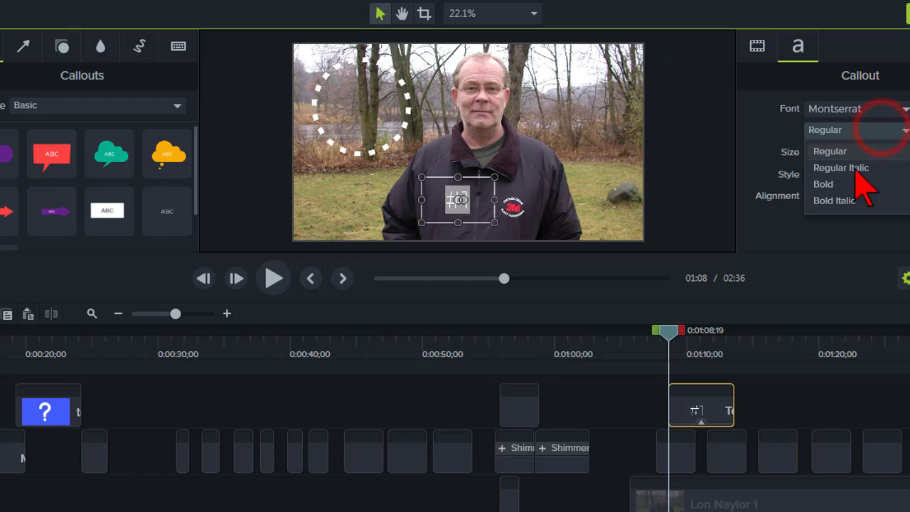
pyautogui.click(845, 186)
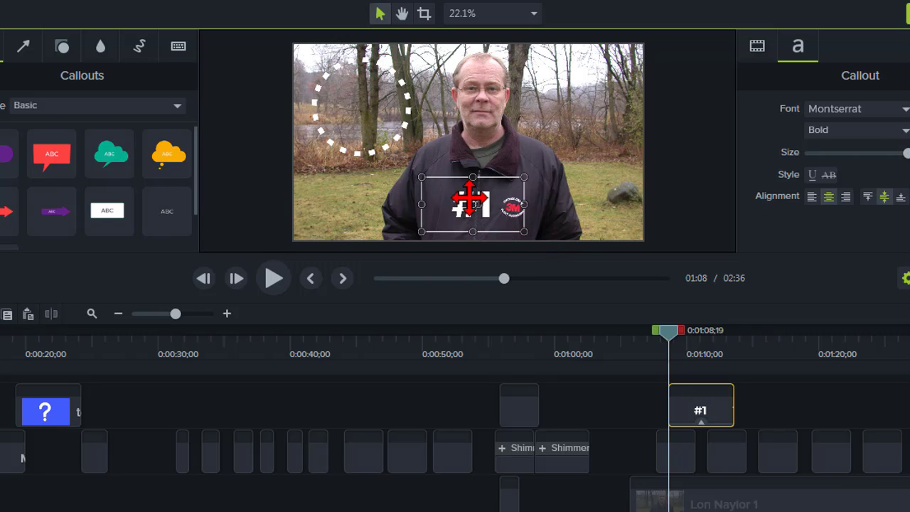
pyautogui.moveTo(471, 204); pyautogui.dragTo(361, 102)
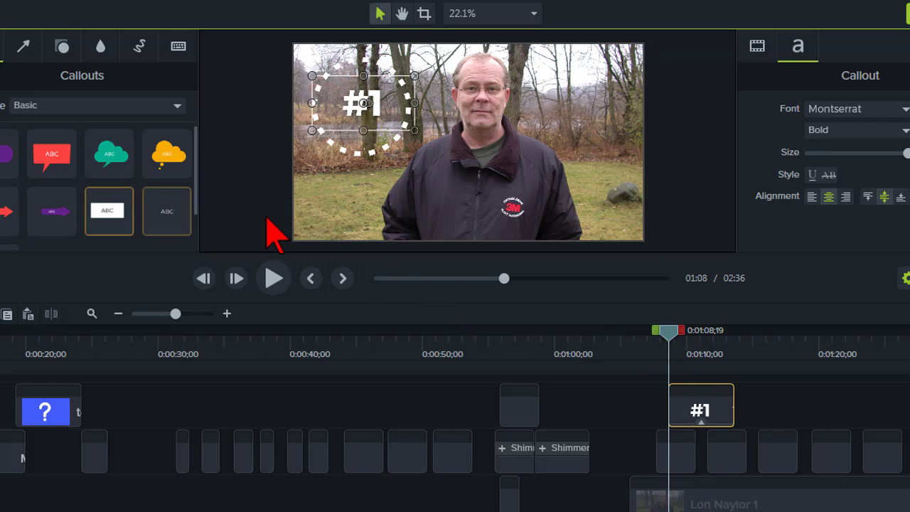
# Step: Move the #1 text clip to start just before 1:08;08, then apply the Pop Up behavior to it
pyautogui.click(648, 346)
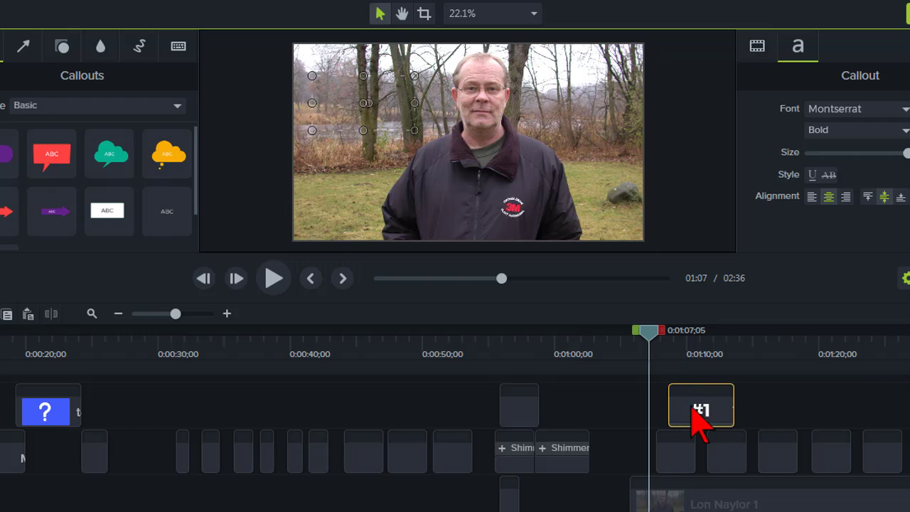
pyautogui.click(190, 314)
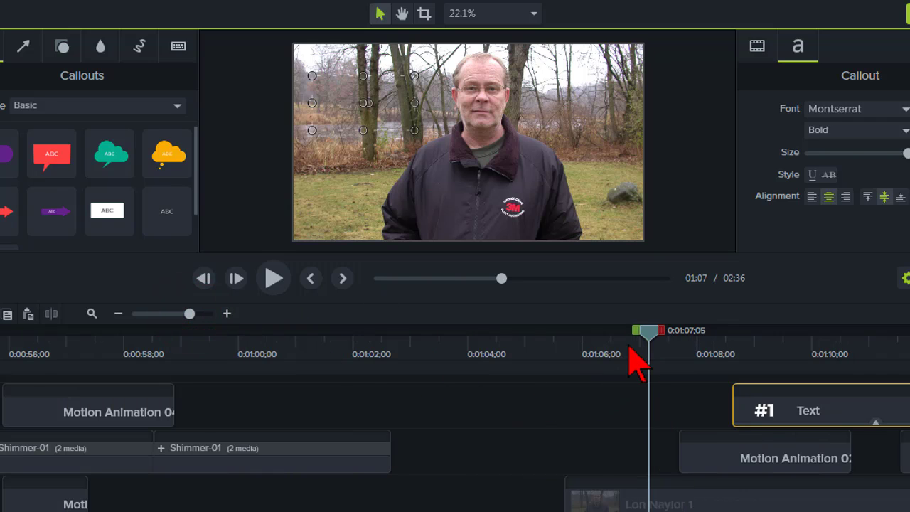
pyautogui.moveTo(648, 334); pyautogui.dragTo(713, 341)
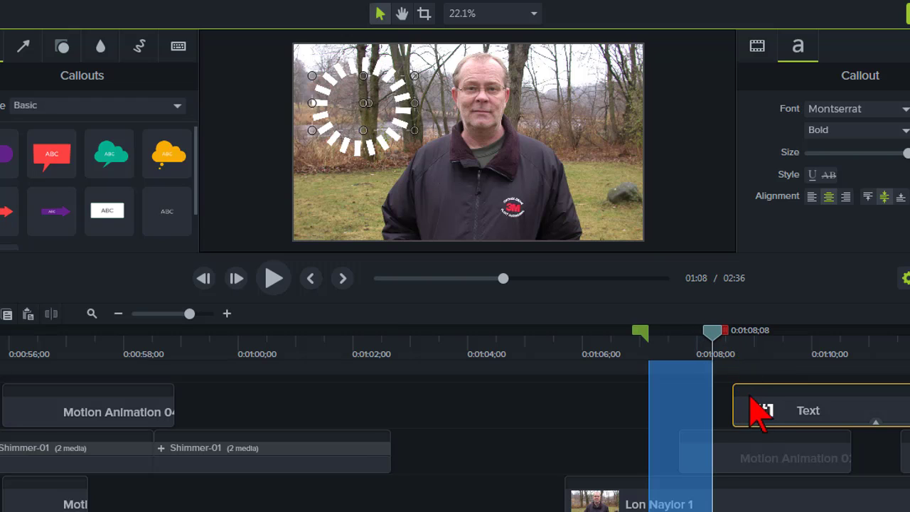
pyautogui.moveTo(757, 411); pyautogui.dragTo(733, 419)
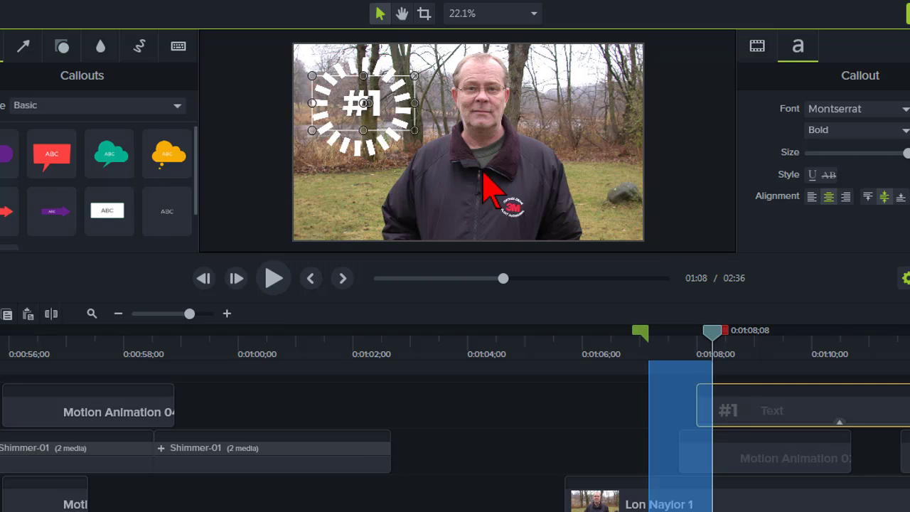
pyautogui.doubleClick(710, 333)
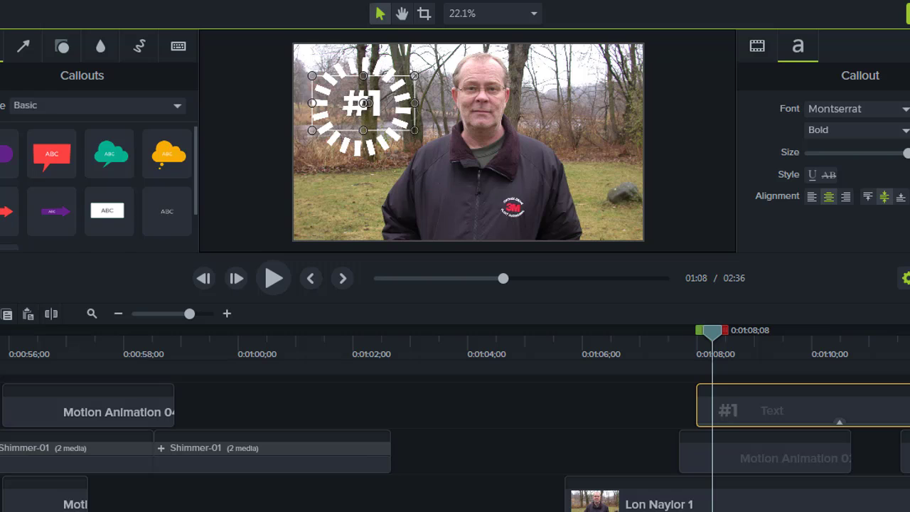
pyautogui.moveTo(138, 163); pyautogui.dragTo(751, 411)
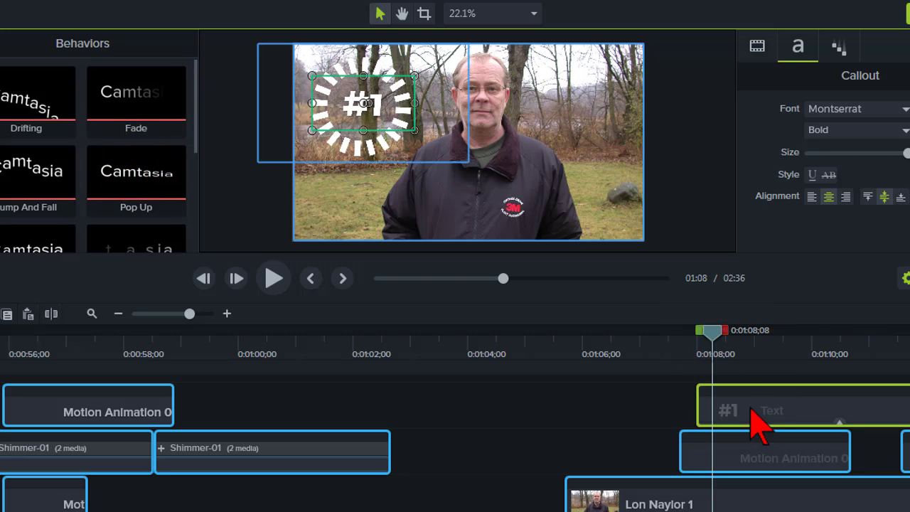
# Step: Preview the #1 callout's Pop Up animation by playing and scrubbing from about 1:07;28
pyautogui.click(660, 352)
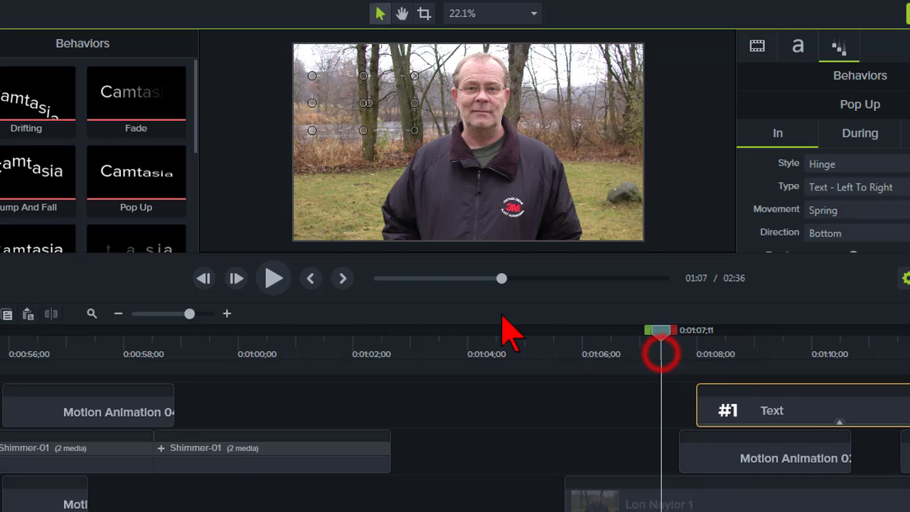
pyautogui.click(275, 278)
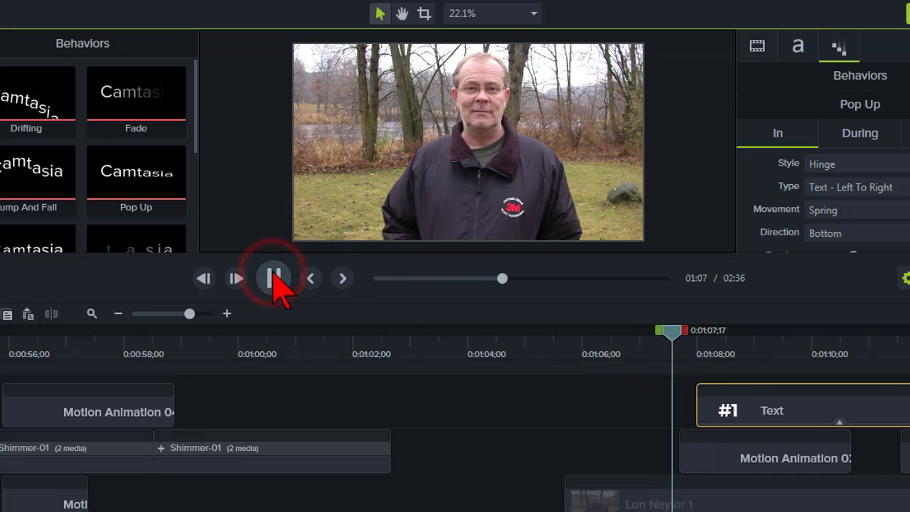
pyautogui.click(275, 277)
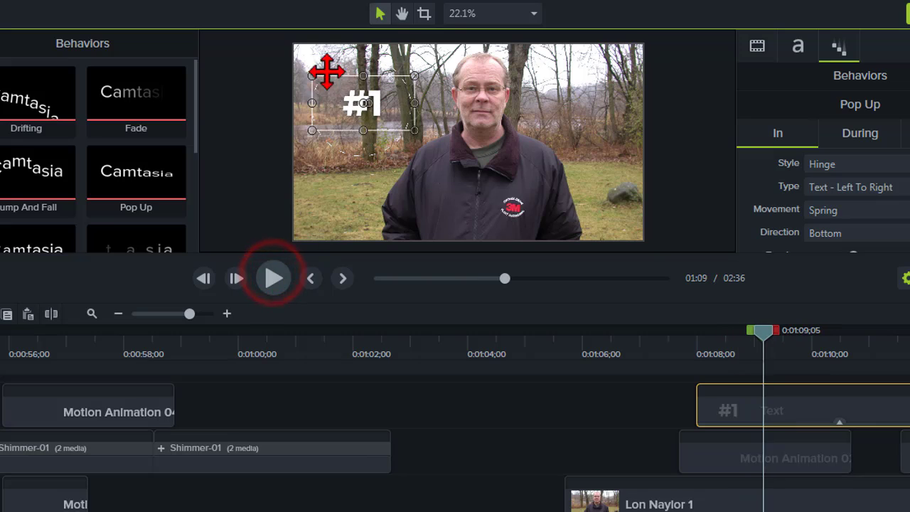
pyautogui.click(687, 353)
pyautogui.click(687, 331)
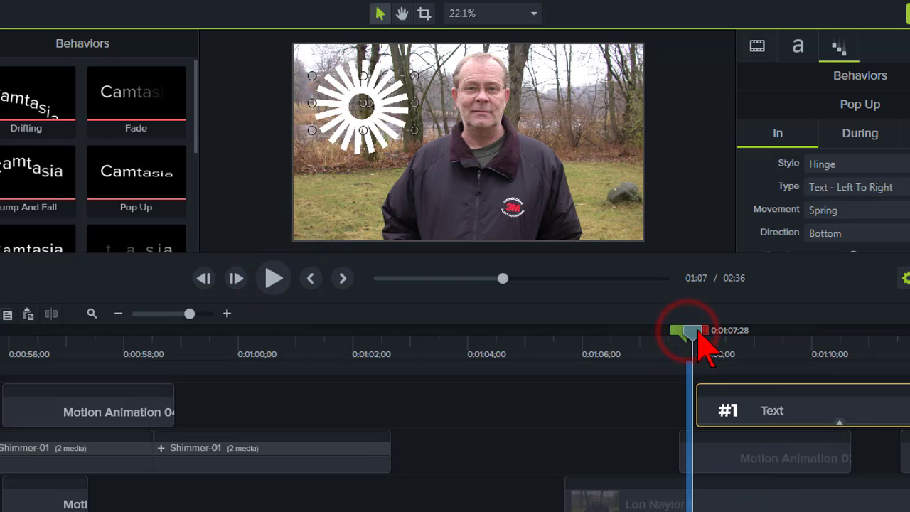
pyautogui.moveTo(701, 335); pyautogui.dragTo(821, 333)
pyautogui.click(584, 347)
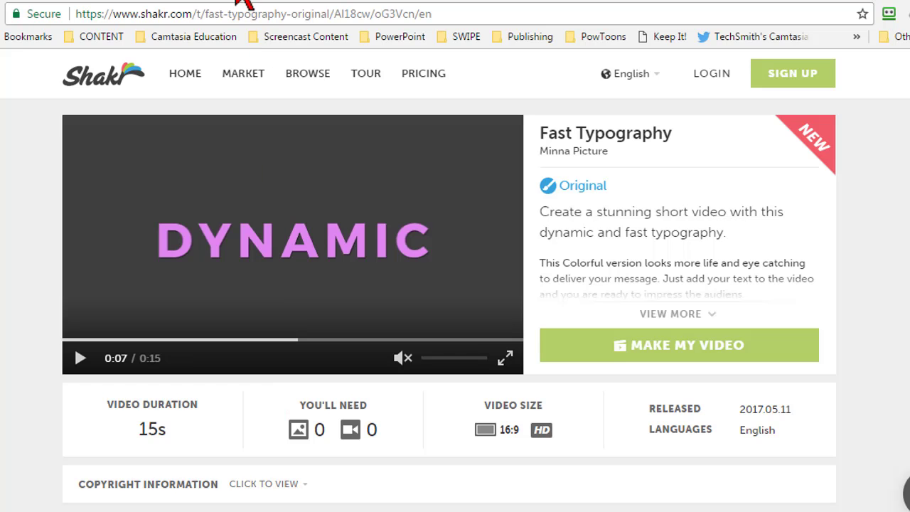
# Step: Switch to the Motion Animation Pro tab in Chrome and scroll through its animation and logo-opener demos
pyautogui.click(288, 3)
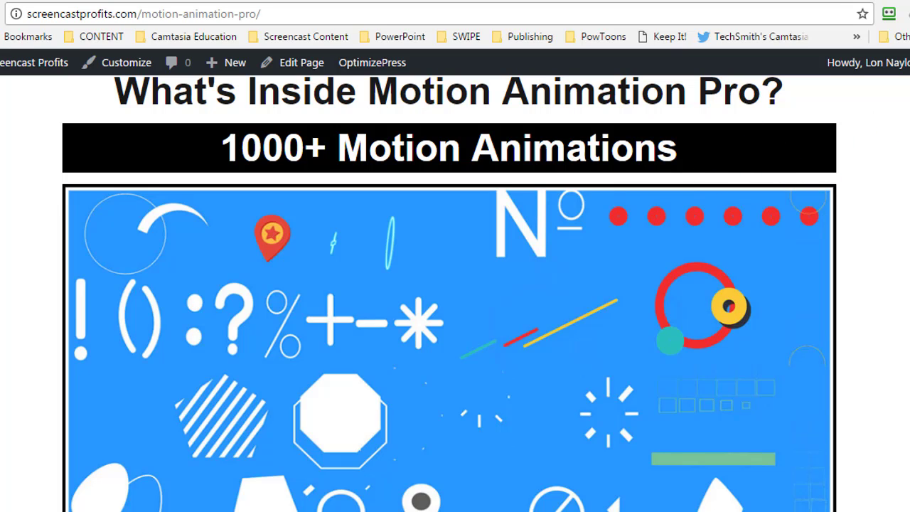
pyautogui.scroll(-10, 455, 294)
pyautogui.scroll(5, 455, 284)
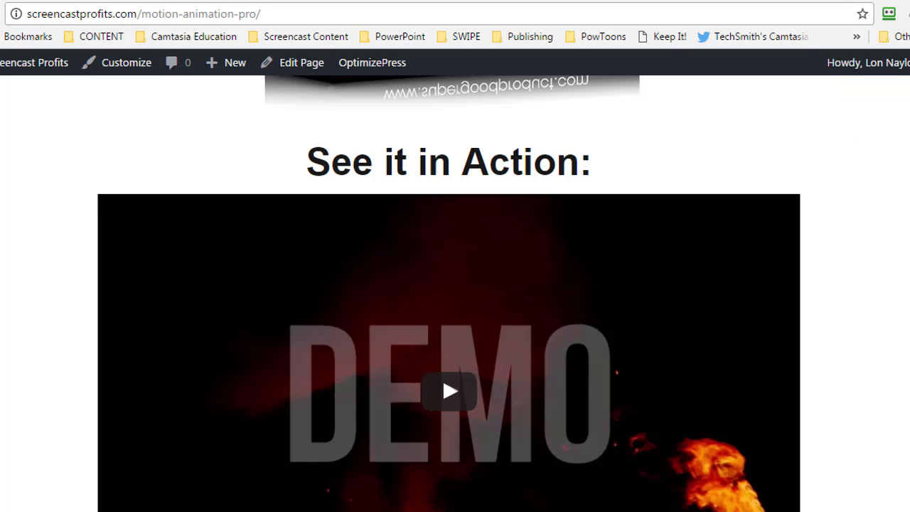
pyautogui.scroll(-3, 482, 349)
pyautogui.scroll(-3, 478, 329)
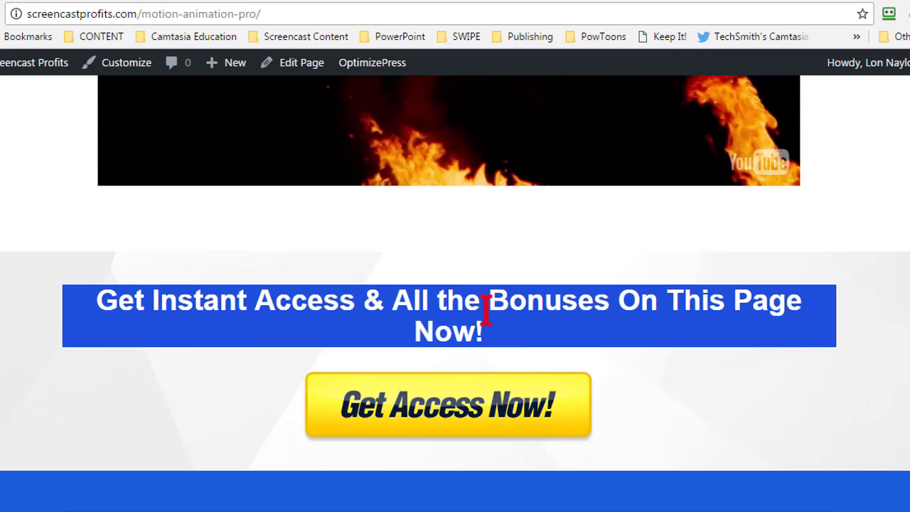
pyautogui.scroll(-5, 507, 271)
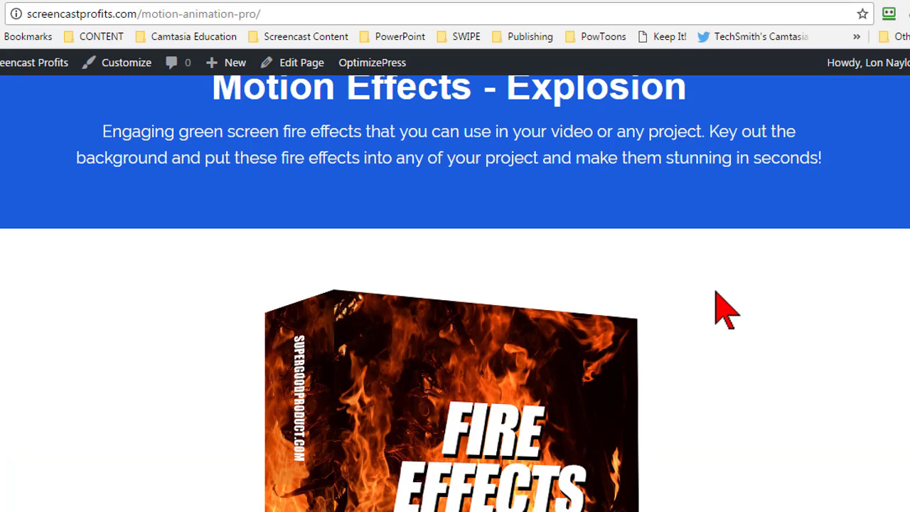
pyautogui.scroll(-4, 726, 310)
pyautogui.scroll(-6, 731, 278)
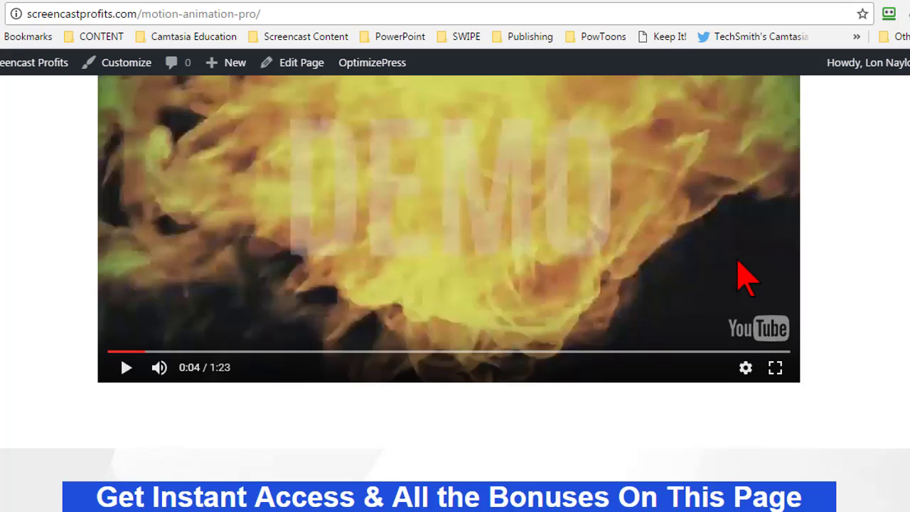
pyautogui.scroll(-8, 740, 269)
pyautogui.scroll(-7, 840, 281)
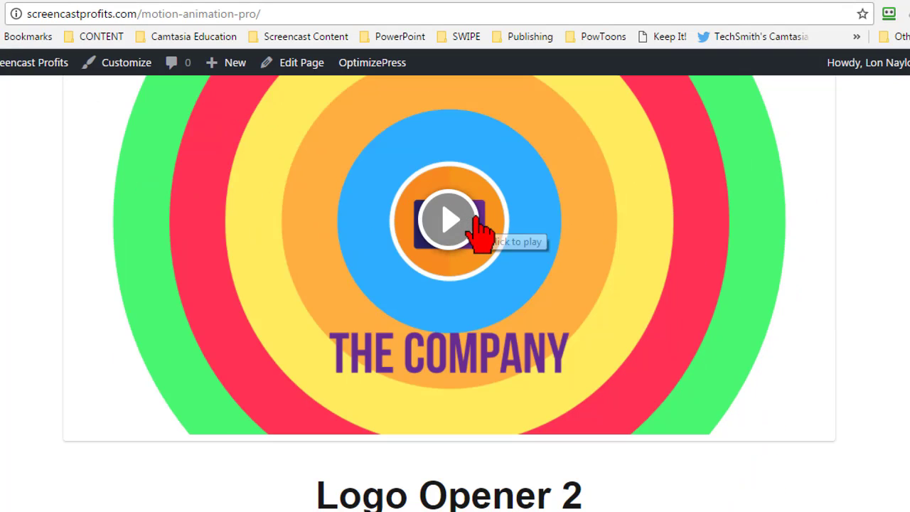
pyautogui.scroll(-6, 473, 264)
pyautogui.scroll(-20, 867, 309)
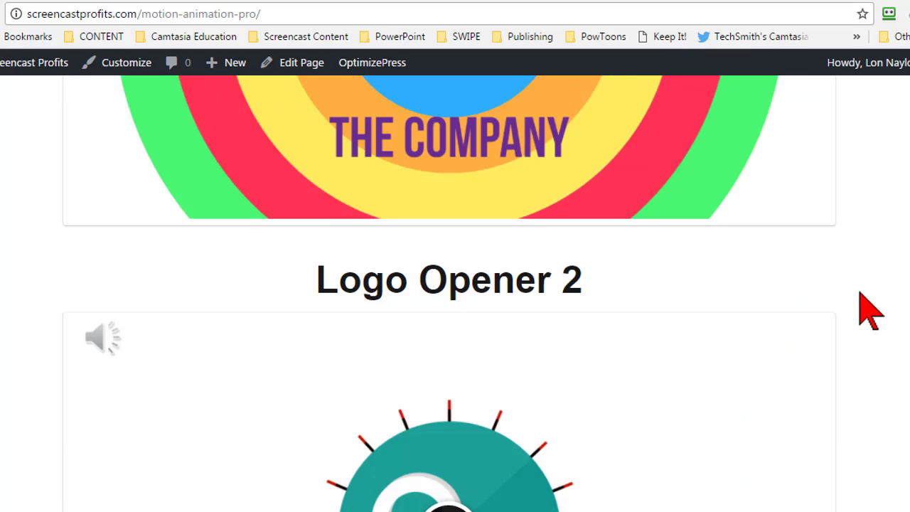
pyautogui.scroll(-2, 861, 283)
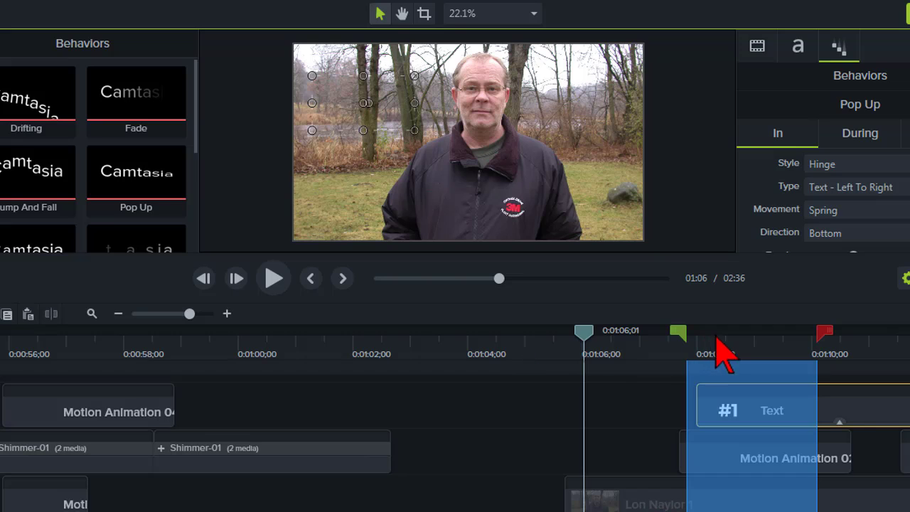
# Step: Jump the Camtasia preview back to the TECHSMITH CAMTASIA title slide at 0:57;12
pyautogui.click(90, 350)
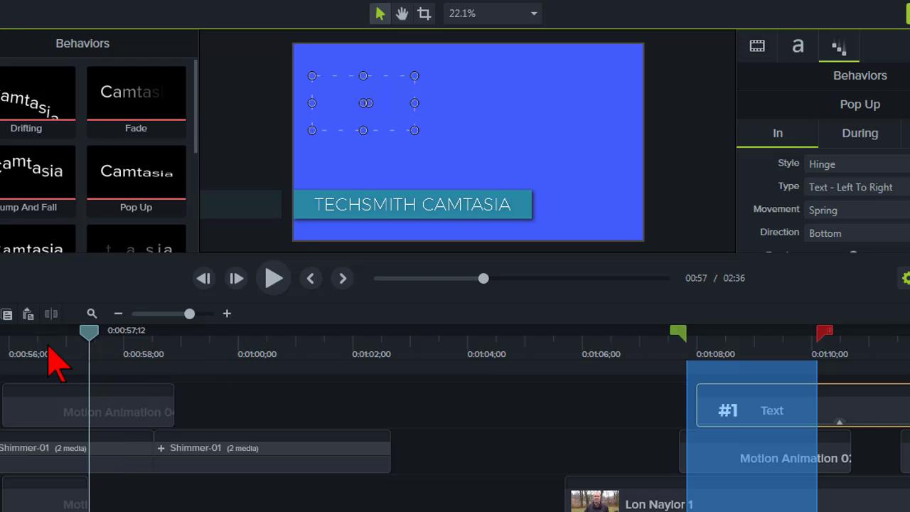
pyautogui.moveTo(257, 511)
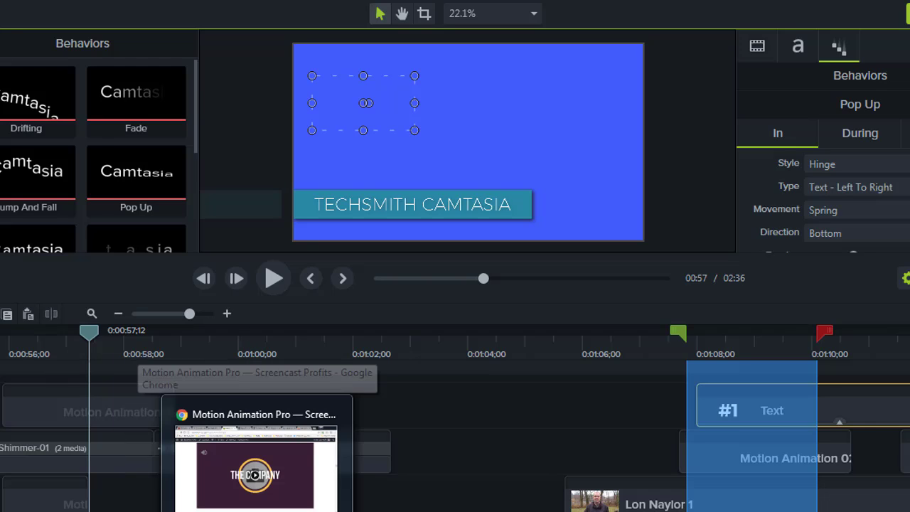
# Step: Scroll through the Motion Animation Pro sales page, highlighting the Special OTO Bonuses heading
pyautogui.click(340, 480)
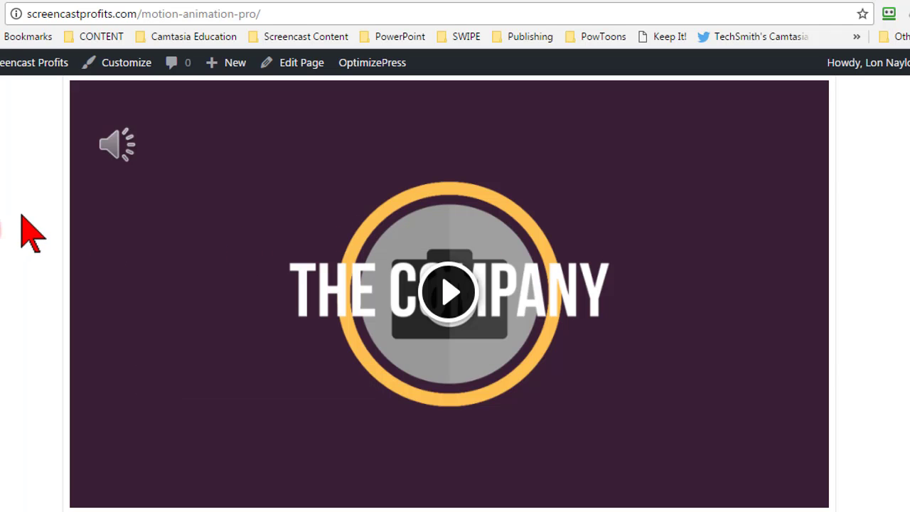
pyautogui.scroll(-15, 32, 233)
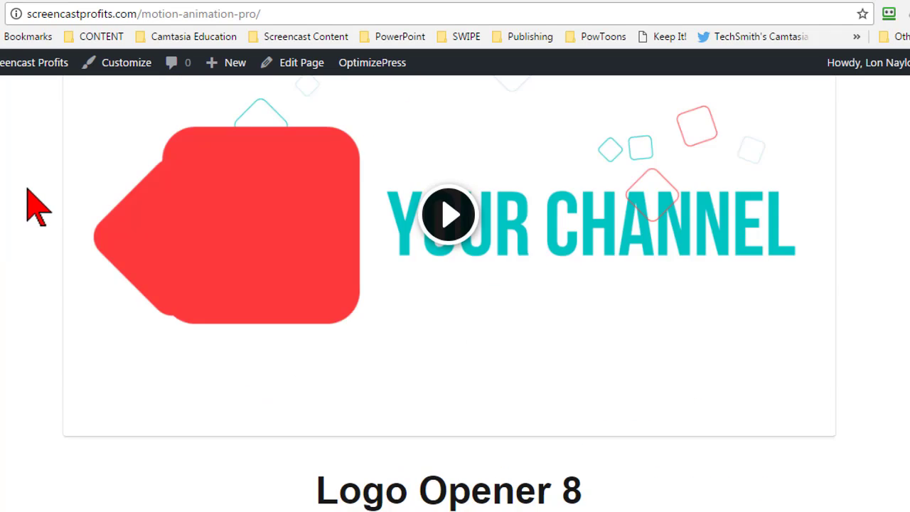
pyautogui.scroll(-12, 28, 199)
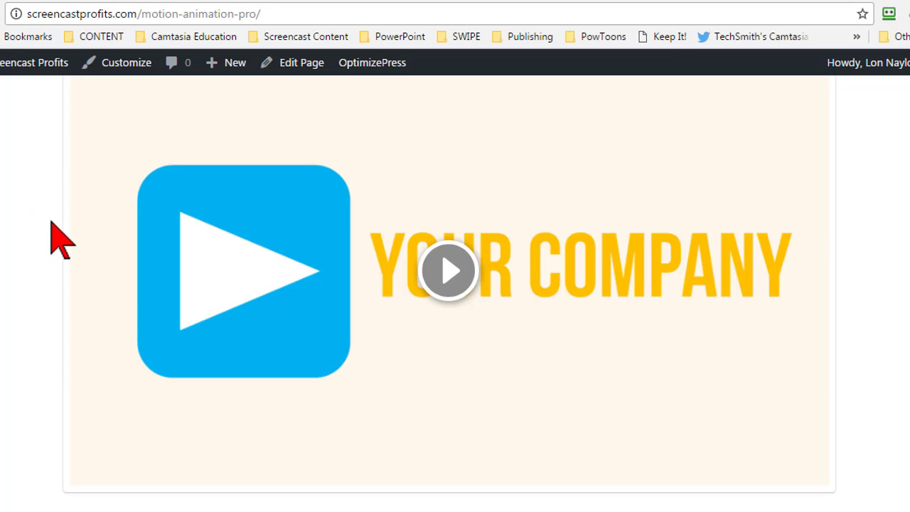
pyautogui.scroll(-15, 21, 246)
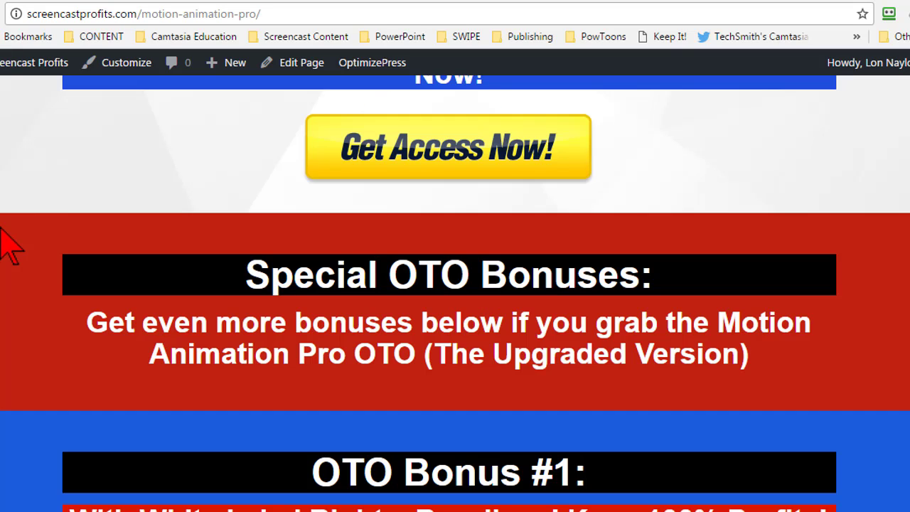
pyautogui.scroll(-2, 136, 238)
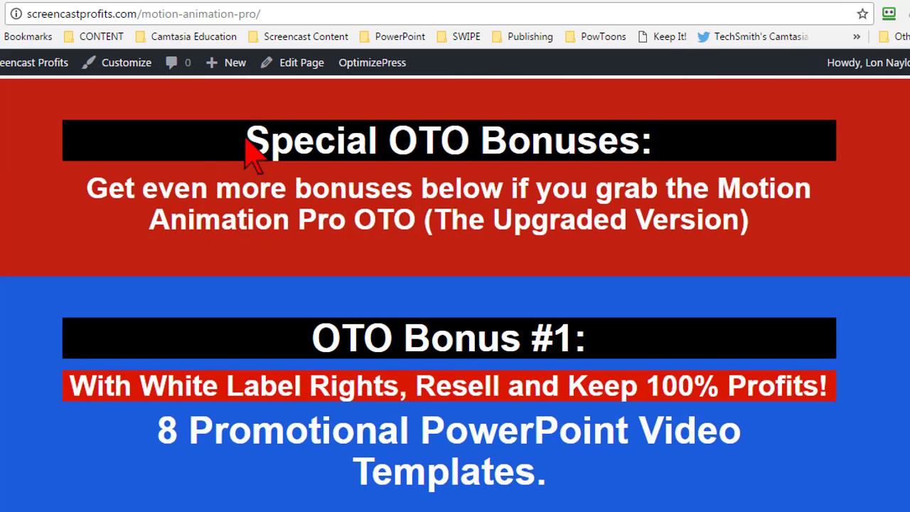
pyautogui.moveTo(244, 138); pyautogui.dragTo(649, 133)
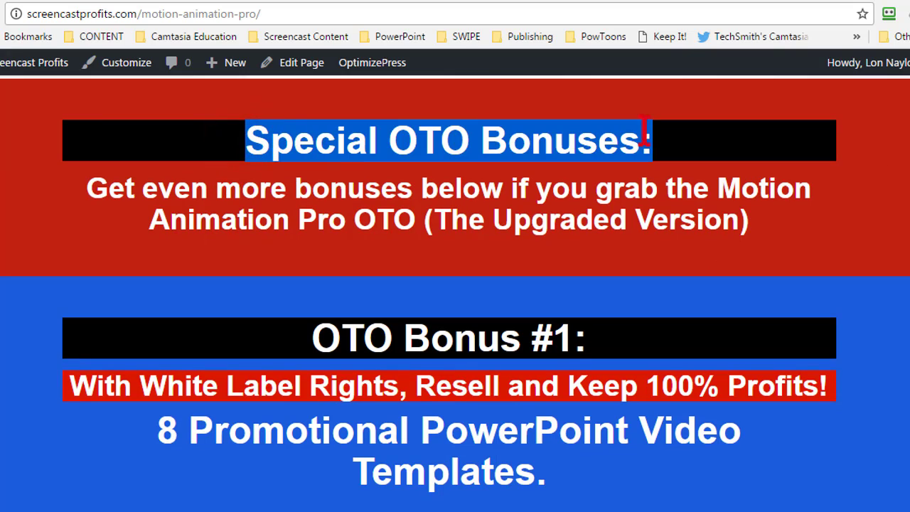
pyautogui.click(453, 146)
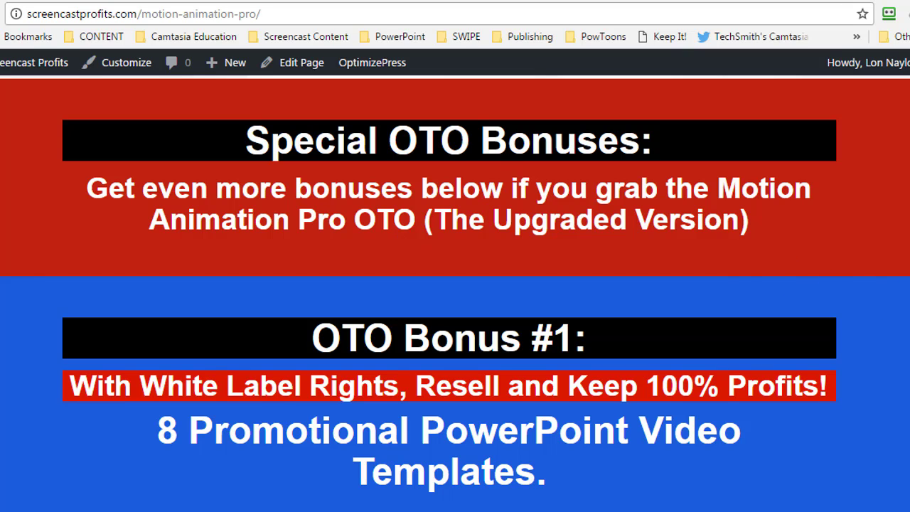
pyautogui.scroll(20, 455, 293)
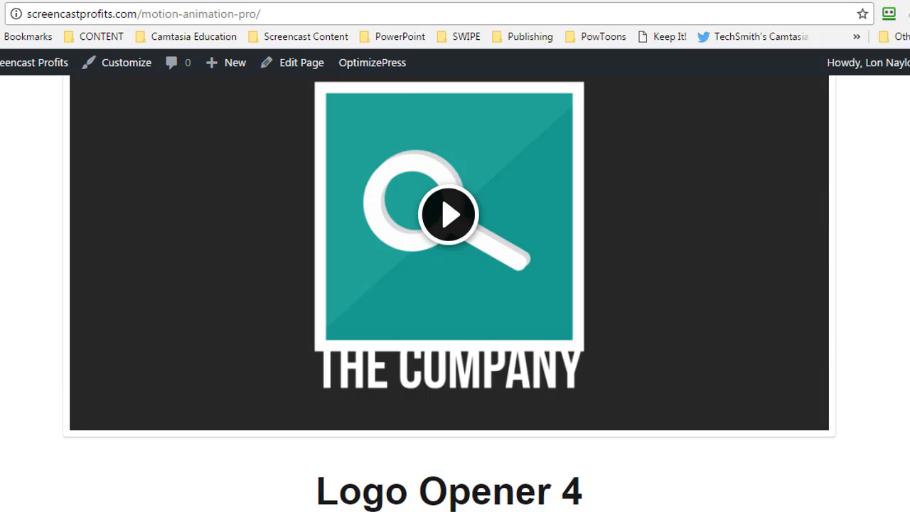
pyautogui.scroll(20, 455, 294)
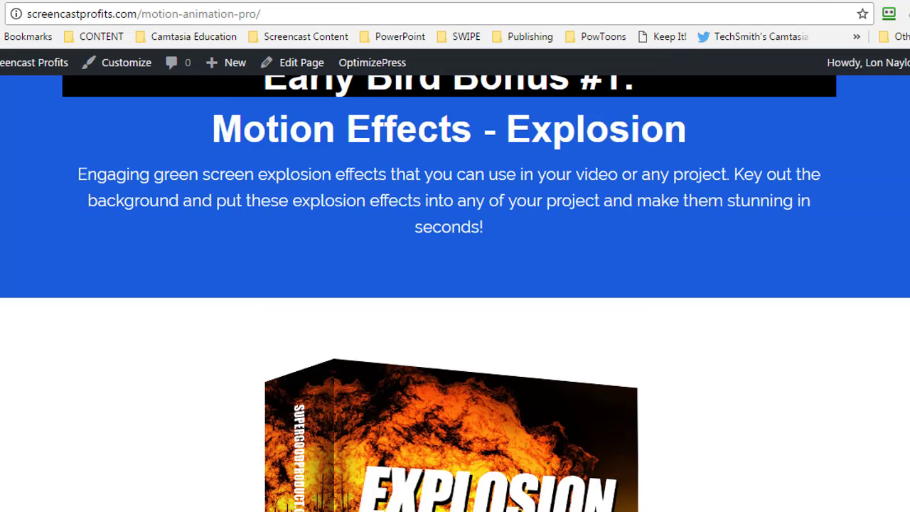
pyautogui.scroll(10, 456, 294)
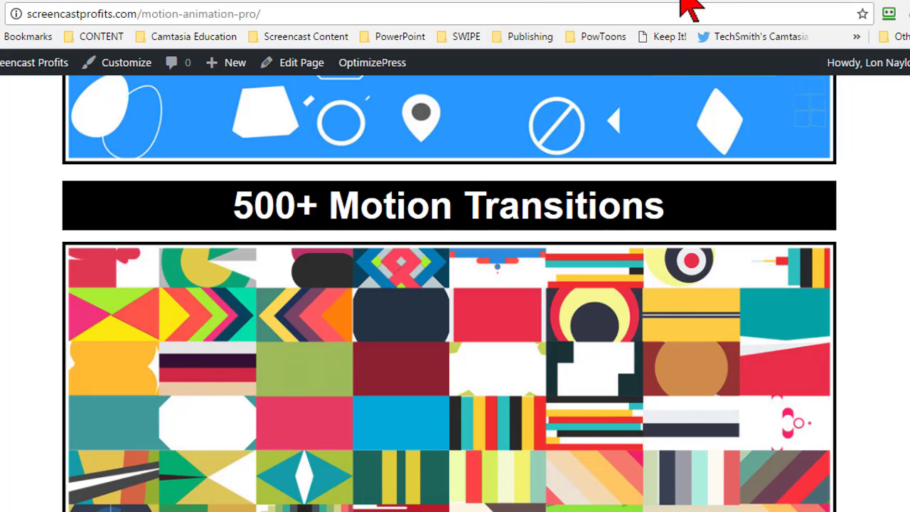
# Step: Scroll down through the motionanimationpro.com live page
pyautogui.click(559, 8)
pyautogui.scroll(-6, 455, 285)
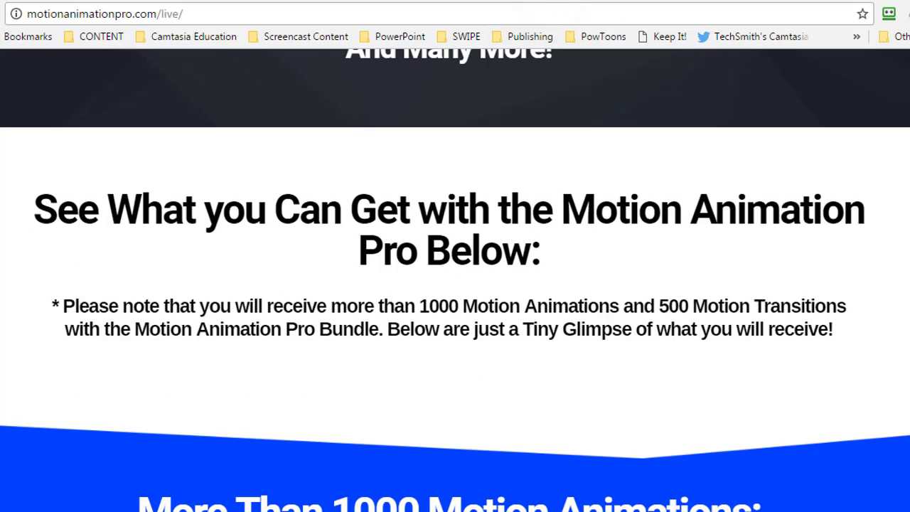
pyautogui.scroll(-5, 864, 315)
pyautogui.scroll(-2, 864, 315)
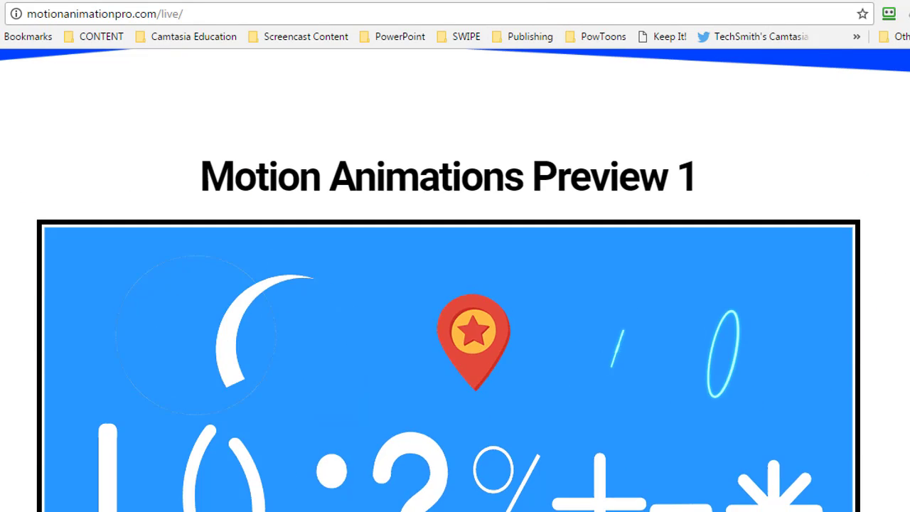
pyautogui.scroll(-6, 456, 285)
# Step: Return to Camtasia and move the playhead to 01:08 on the #1 callout
pyautogui.moveTo(665, 511)
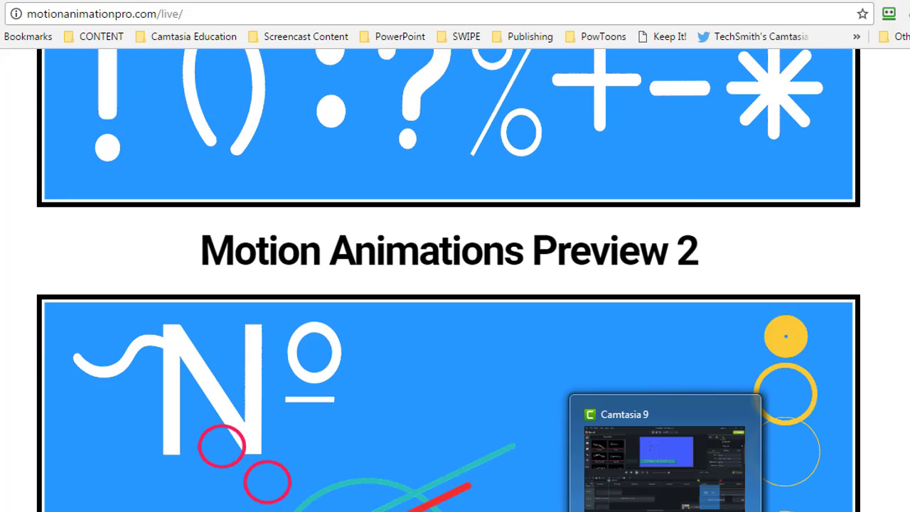
pyautogui.click(669, 453)
pyautogui.click(735, 336)
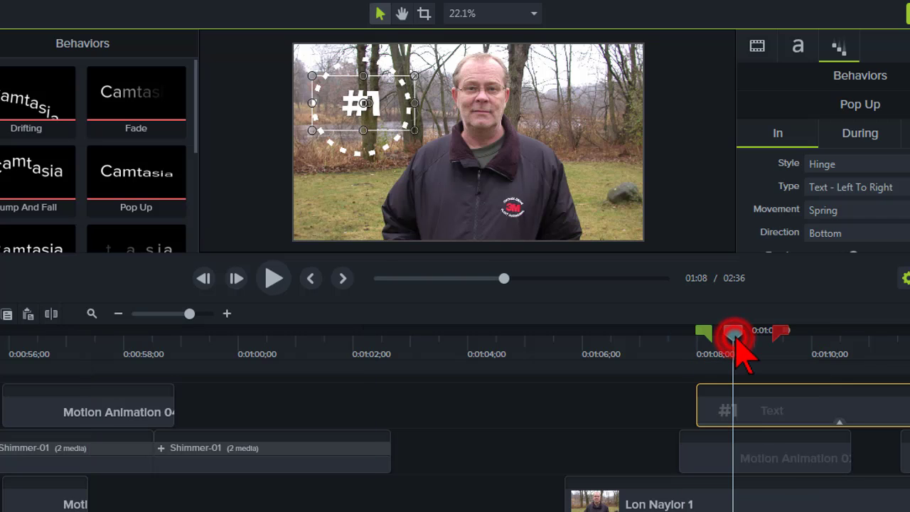
pyautogui.hscroll(10, 455, 418)
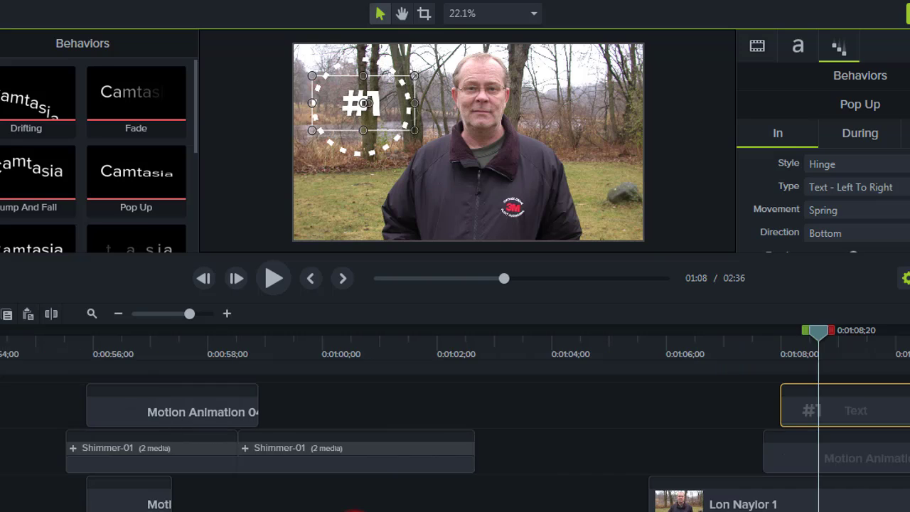
pyautogui.hscroll(4, 398, 427)
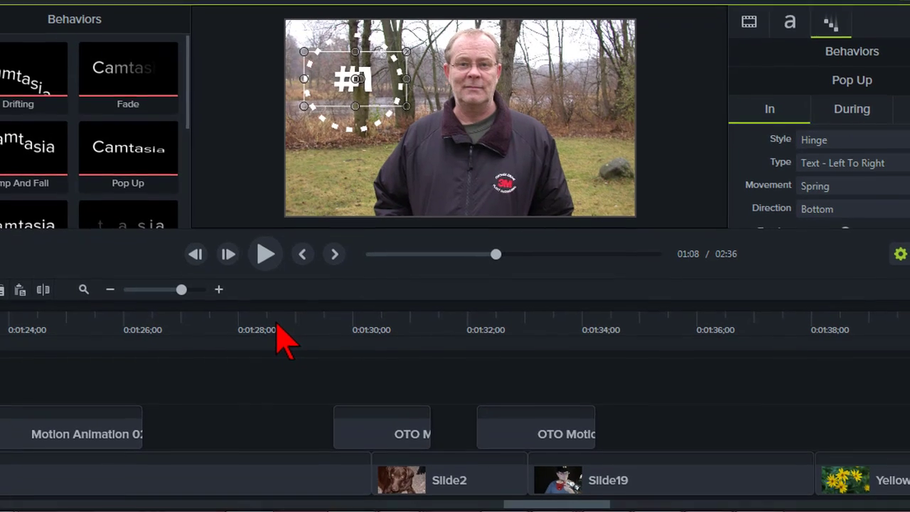
# Step: Place the playhead just before the OTO transition and select the OTO Motion Transition clip
pyautogui.click(283, 351)
pyautogui.moveTo(276, 325); pyautogui.dragTo(328, 307)
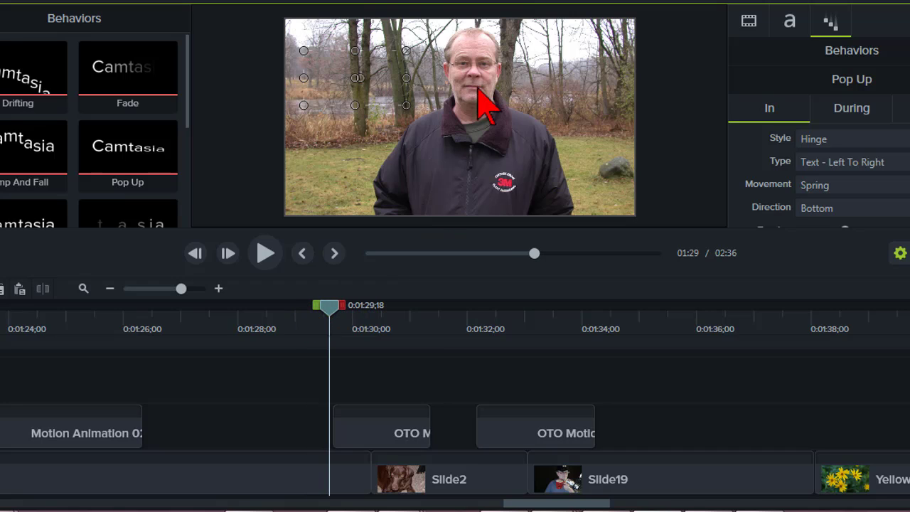
pyautogui.click(291, 439)
pyautogui.click(363, 429)
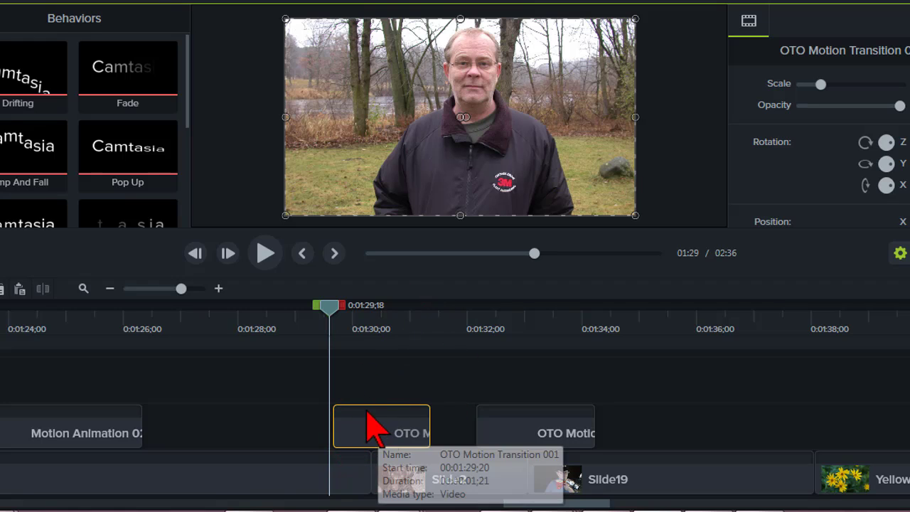
# Step: Compare the man video and the dog picture on either side of the transition, then open Transitions
pyautogui.click(456, 326)
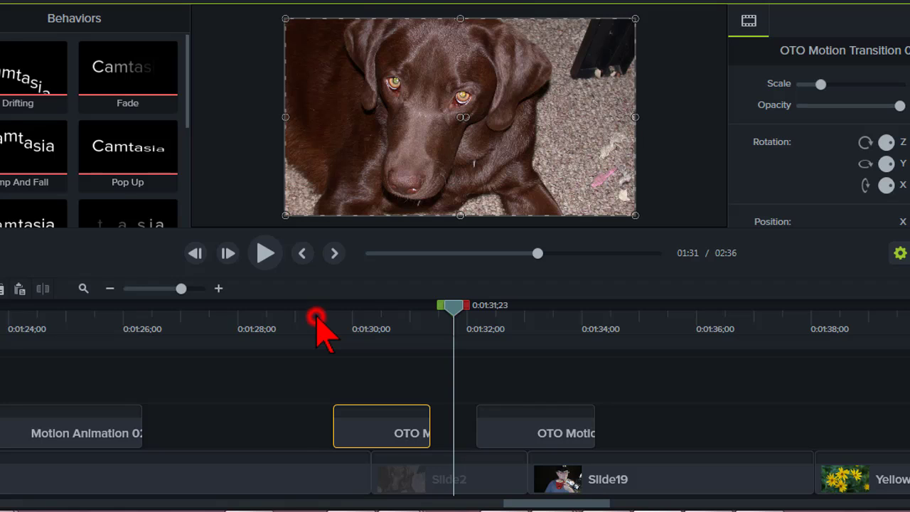
pyautogui.click(316, 318)
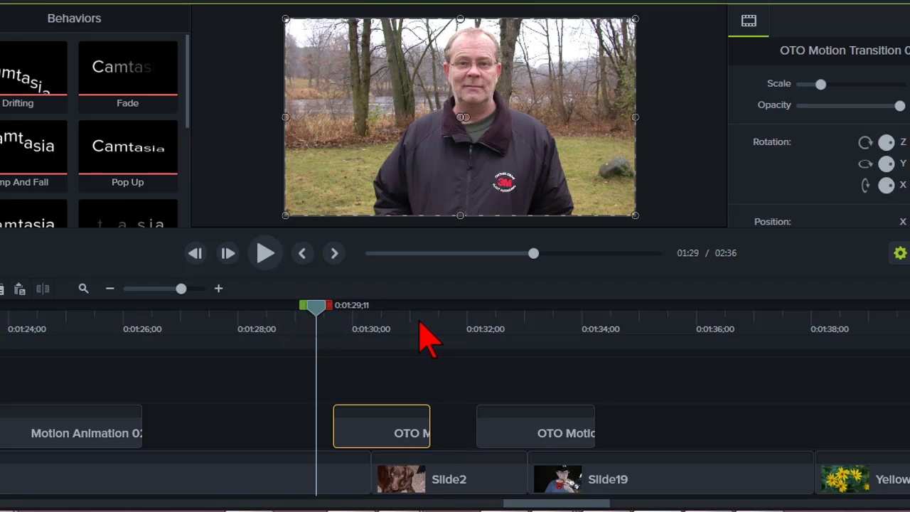
pyautogui.click(460, 325)
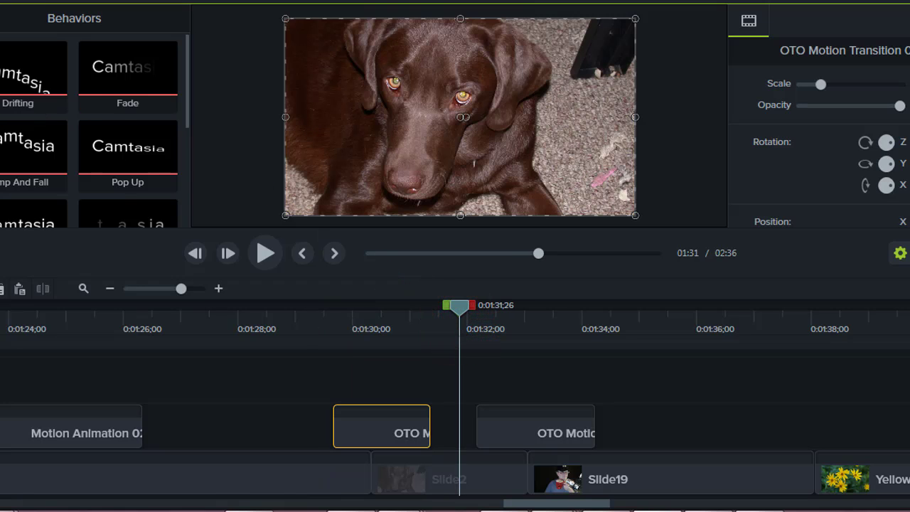
pyautogui.press('t')
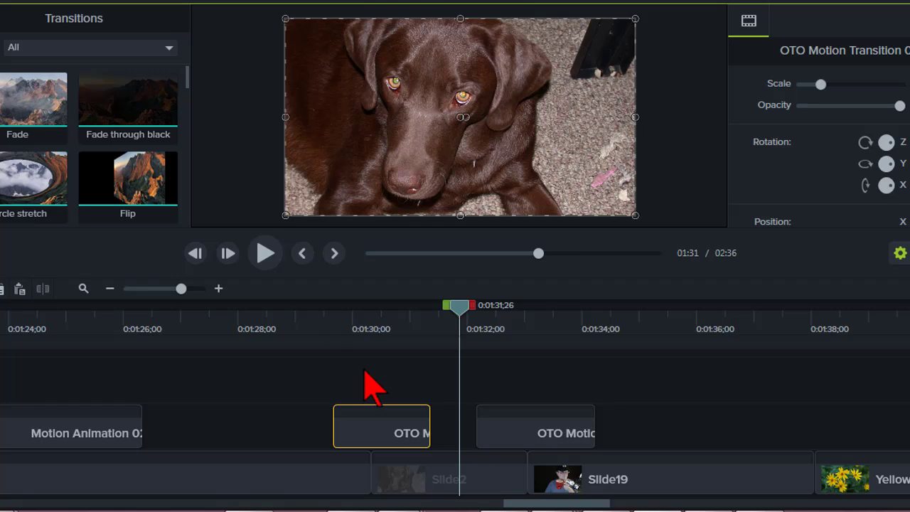
# Step: Step frame by frame through the first OTO transition until the dog picture appears
pyautogui.click(327, 326)
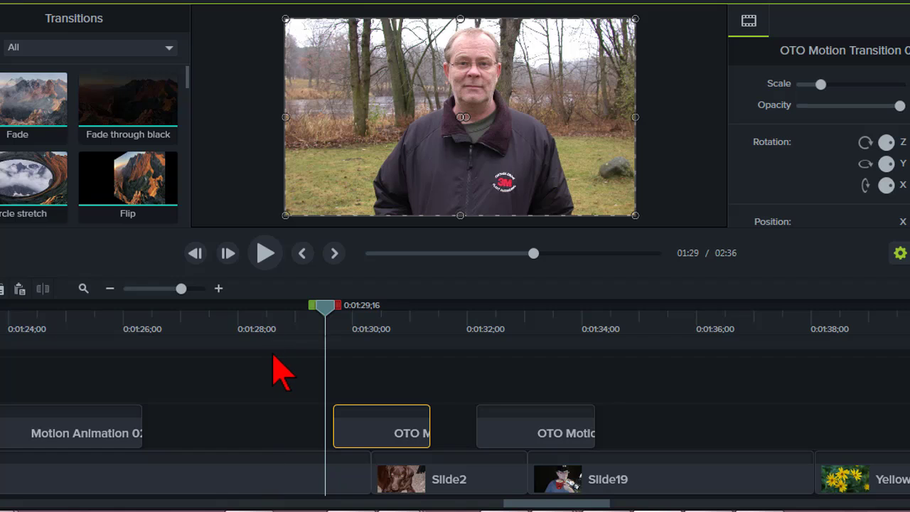
pyautogui.press('.')
pyautogui.press('.')
pyautogui.press('.')
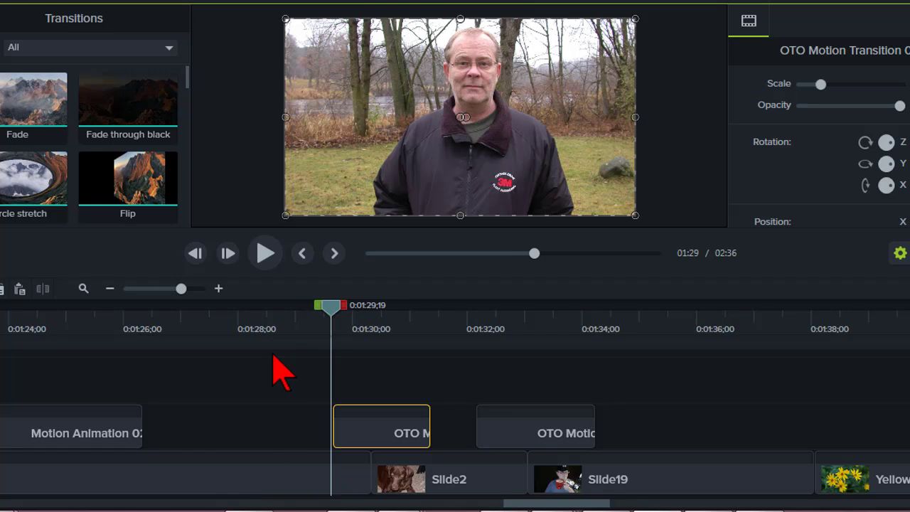
pyautogui.press('.')
pyautogui.press('.')
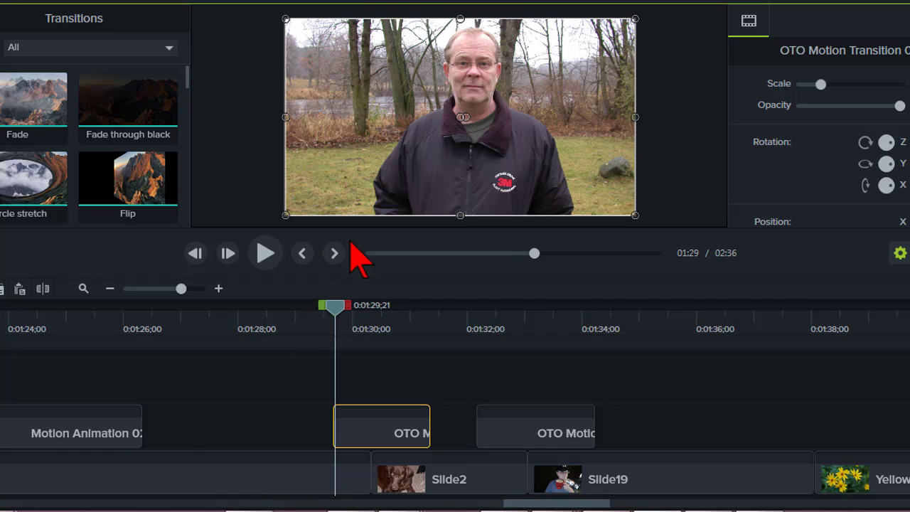
pyautogui.press('.')
pyautogui.press('.')
pyautogui.press('.')
pyautogui.press('.')
pyautogui.press('.')
pyautogui.press('.')
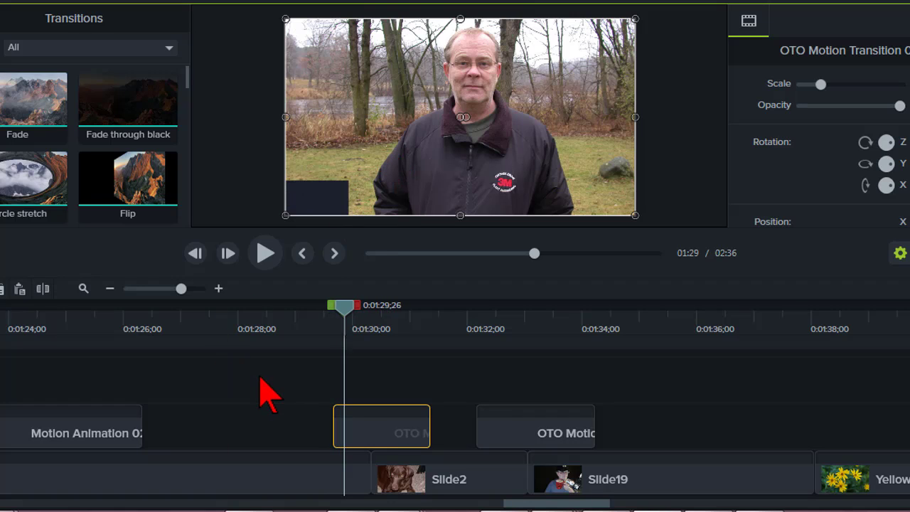
pyautogui.press('.')
pyautogui.press('.')
pyautogui.press('.')
pyautogui.press('.')
pyautogui.press('.')
pyautogui.press('.')
pyautogui.press('.')
pyautogui.press('.')
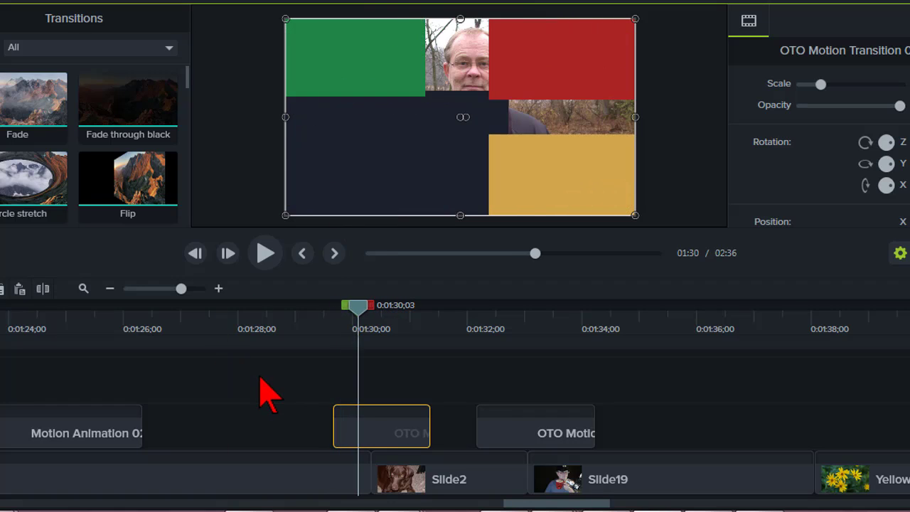
pyautogui.press('.')
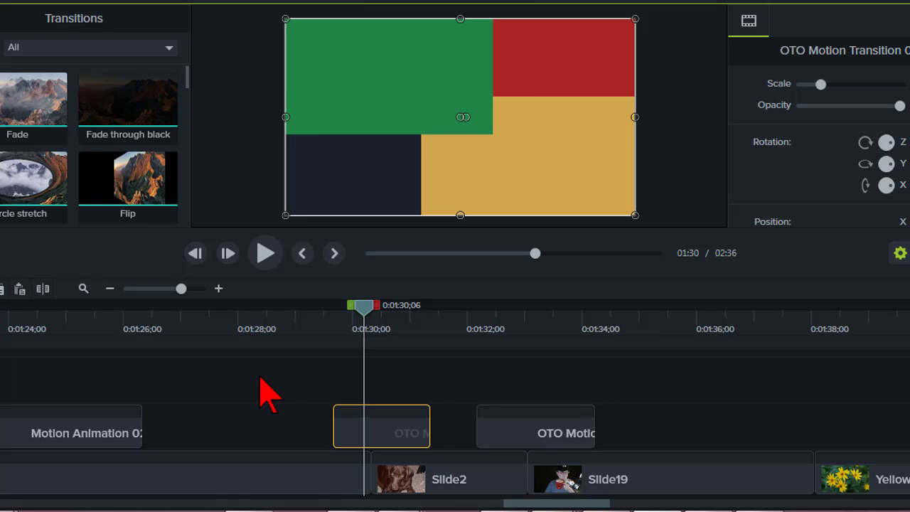
pyautogui.press('.')
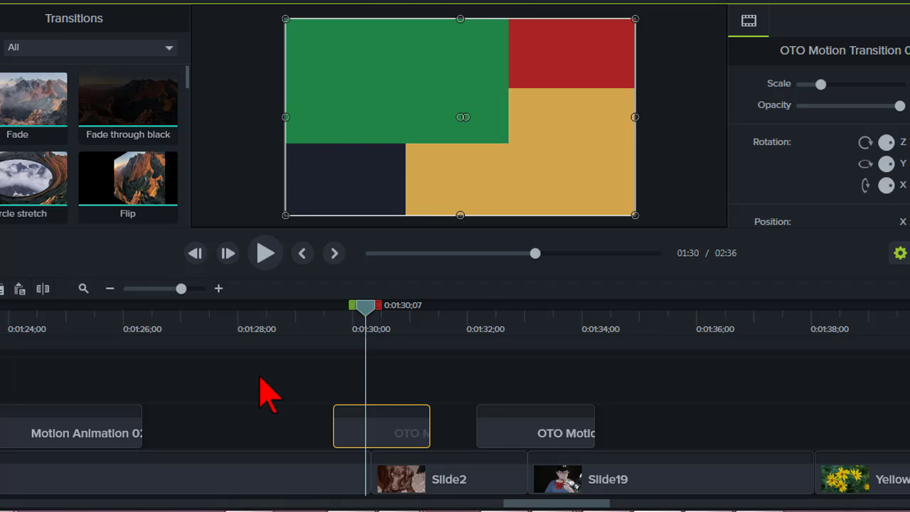
pyautogui.press('.')
pyautogui.press('.')
pyautogui.press('.')
pyautogui.press('.')
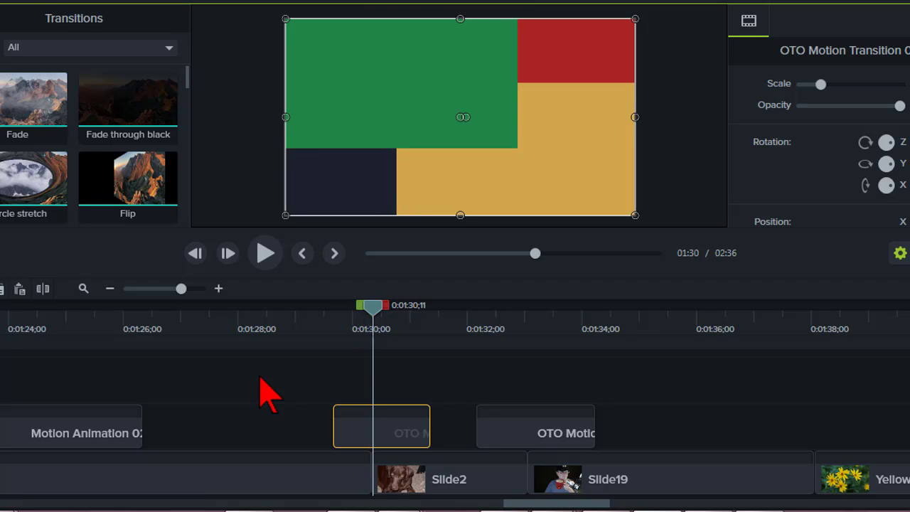
pyautogui.press('.')
pyautogui.press('.')
pyautogui.press('.')
pyautogui.press('.')
pyautogui.press('.')
pyautogui.press('.')
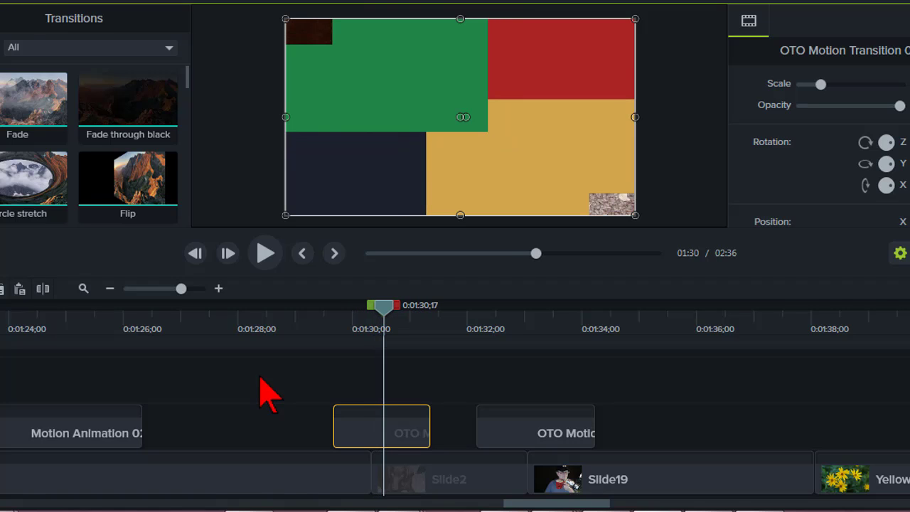
pyautogui.press('.')
pyautogui.press('.')
pyautogui.press('.')
pyautogui.press('.')
pyautogui.press('.')
pyautogui.press('.')
pyautogui.press('.')
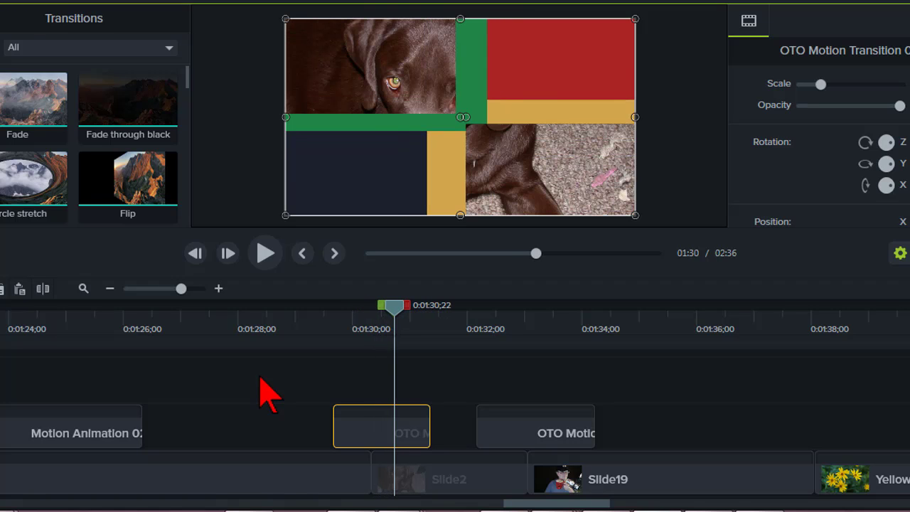
pyautogui.press('.')
pyautogui.press('.')
pyautogui.press('.')
pyautogui.press('.')
pyautogui.press('.')
pyautogui.press('.')
pyautogui.press('.')
pyautogui.press('.')
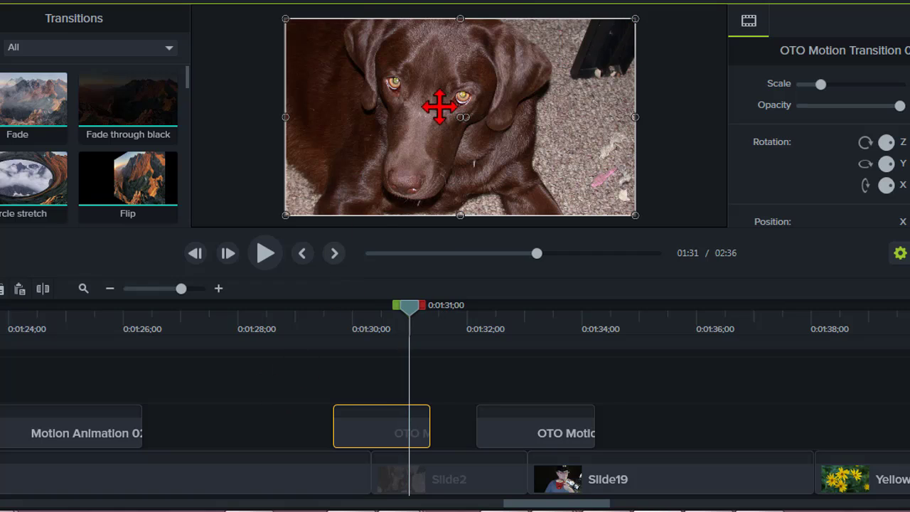
pyautogui.press('.')
pyautogui.press('.')
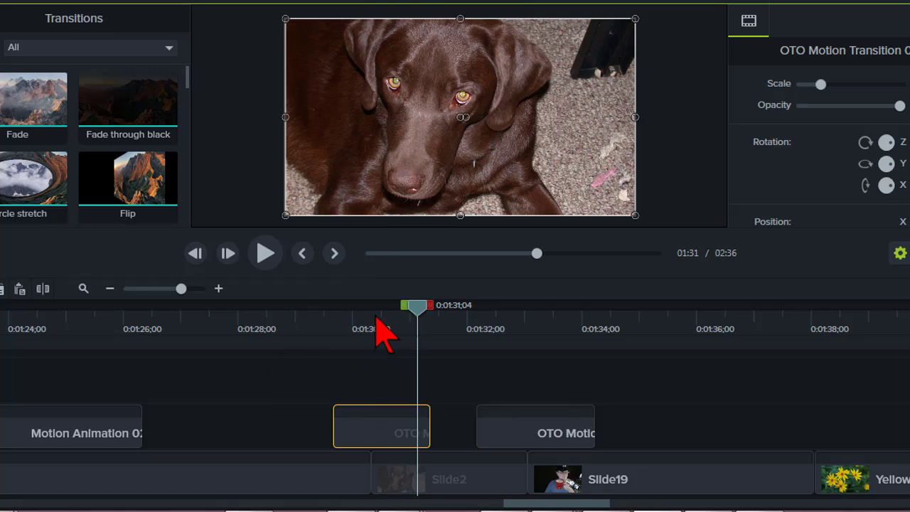
# Step: From about 1:32, step through OTO Motion Transition 003 to the mug-holding presenter at 1:33;20
pyautogui.click(468, 316)
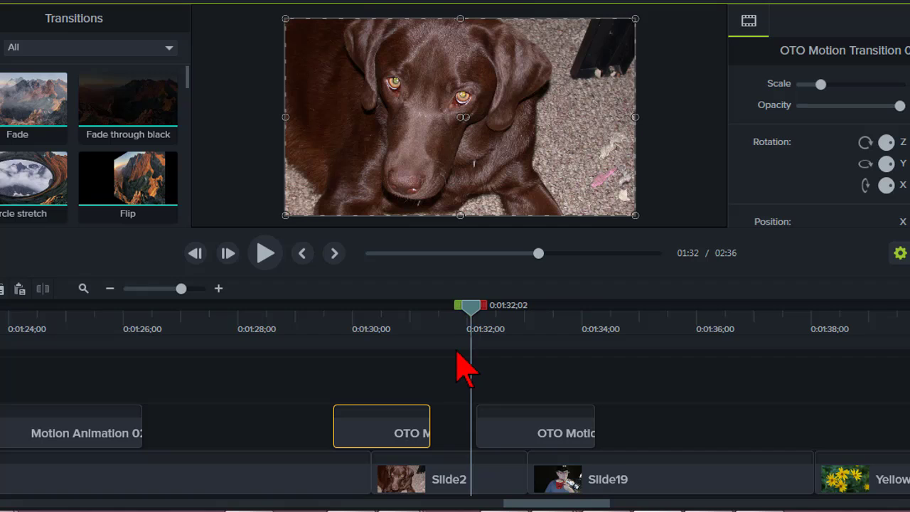
pyautogui.press('space')
pyautogui.press('space')
pyautogui.press('.')
pyautogui.press('.')
pyautogui.press('.')
pyautogui.press('.')
pyautogui.press('.')
pyautogui.press('.')
pyautogui.press('.')
pyautogui.press('.')
pyautogui.press('.')
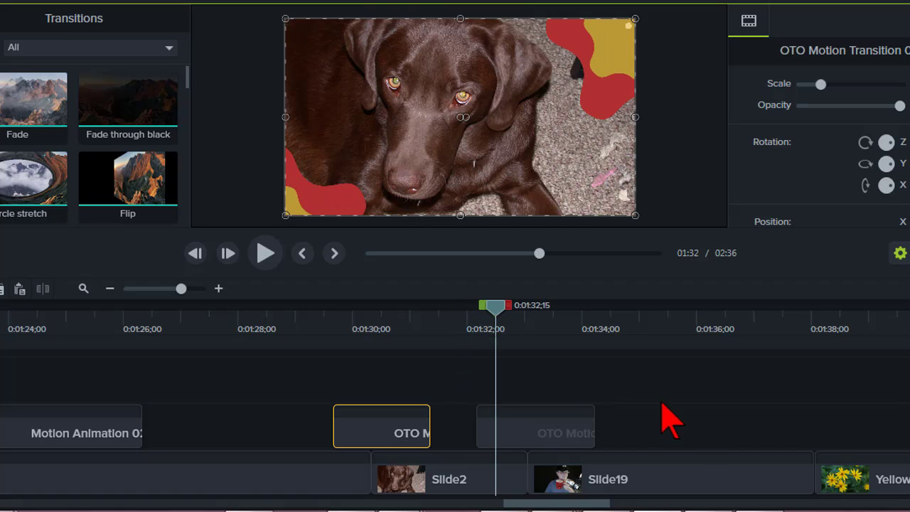
pyautogui.press('.')
pyautogui.press('.')
pyautogui.press('.')
pyautogui.press('.')
pyautogui.press('.')
pyautogui.press('.')
pyautogui.press('.')
pyautogui.press('.')
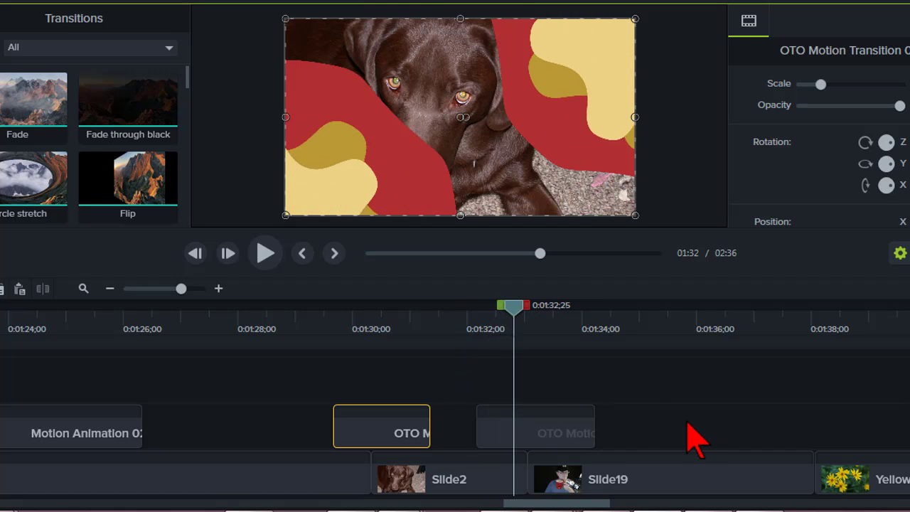
pyautogui.press('.')
pyautogui.press('.')
pyautogui.press('.')
pyautogui.press('.')
pyautogui.press('.')
pyautogui.press('.')
pyautogui.press('.')
pyautogui.press('.')
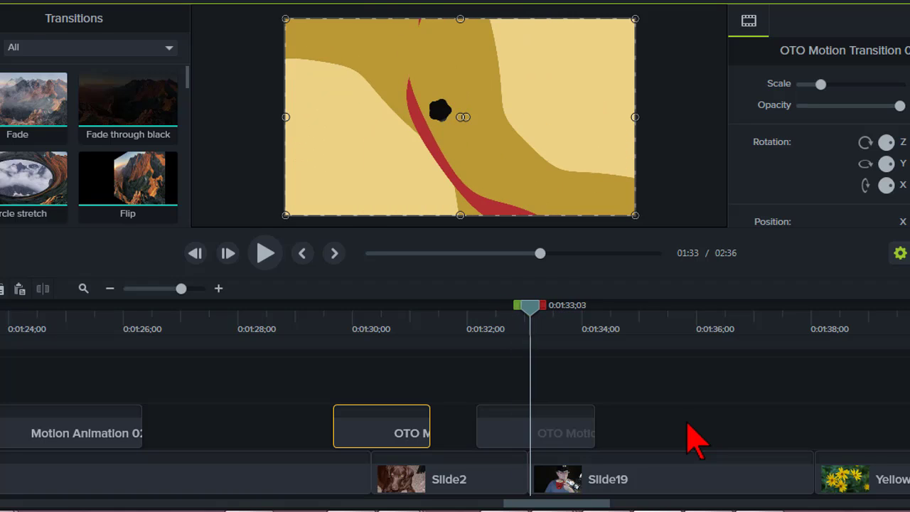
pyautogui.press('.')
pyautogui.press('.')
pyautogui.press('.')
pyautogui.press('.')
pyautogui.press('.')
pyautogui.press('.')
pyautogui.press('.')
pyautogui.press('.')
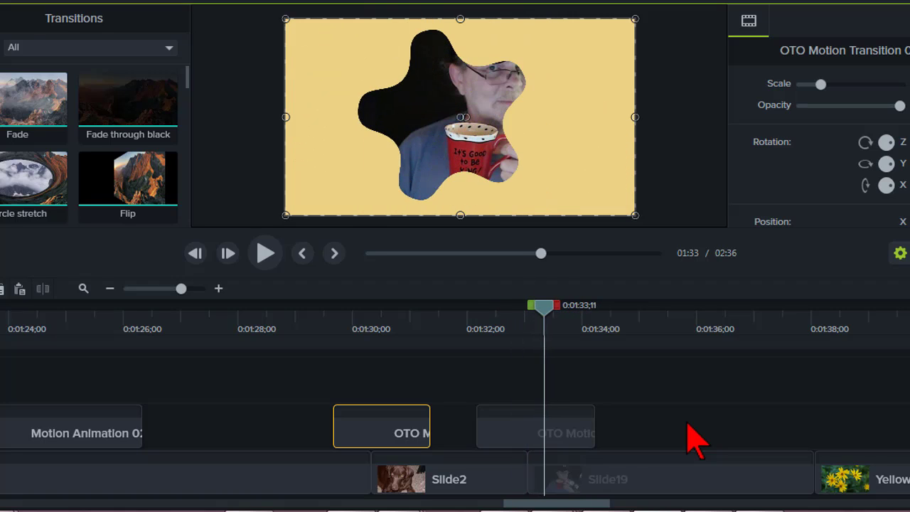
pyautogui.press('.')
pyautogui.press('.')
pyautogui.press('.')
pyautogui.press('.')
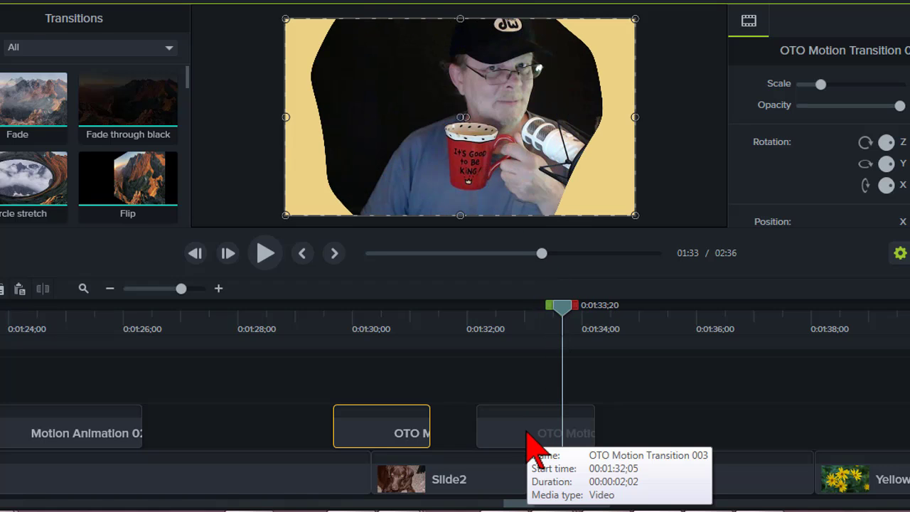
# Step: Lift the first OTO clip to the empty track, check the Slide2 clips, then return it to its track
pyautogui.moveTo(392, 433); pyautogui.dragTo(286, 388)
pyautogui.moveTo(378, 373); pyautogui.dragTo(382, 376)
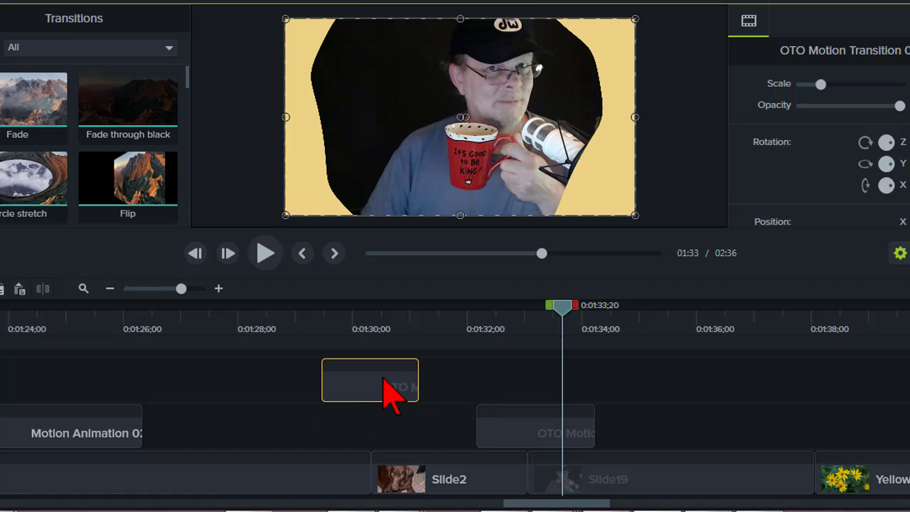
pyautogui.click(340, 473)
pyautogui.click(436, 476)
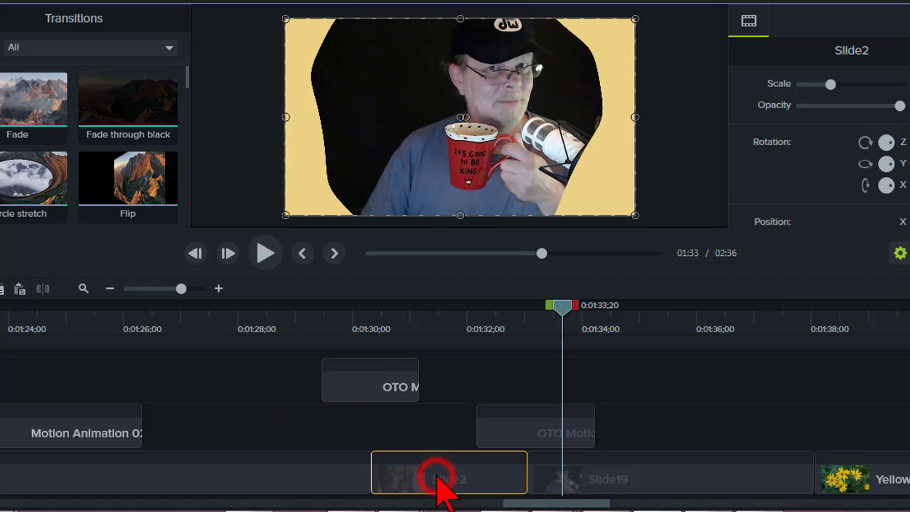
pyautogui.click(345, 476)
pyautogui.click(421, 479)
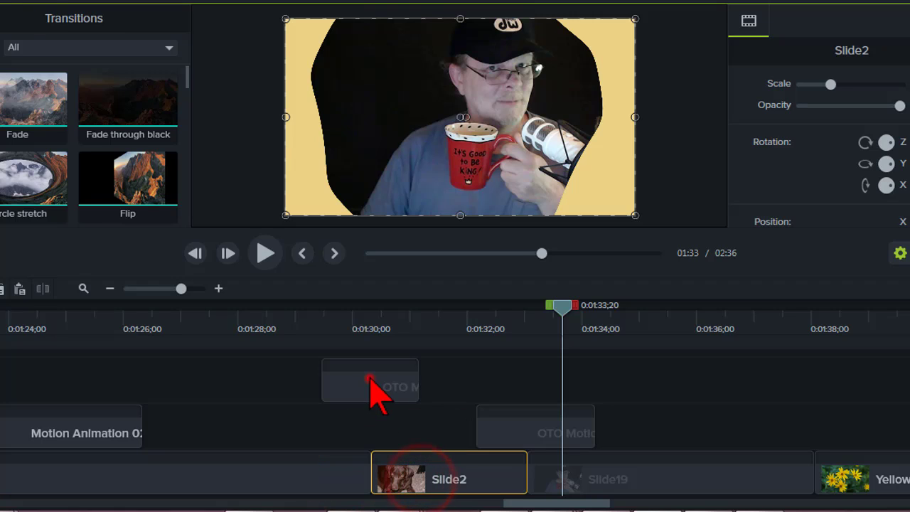
pyautogui.moveTo(369, 378); pyautogui.dragTo(372, 431)
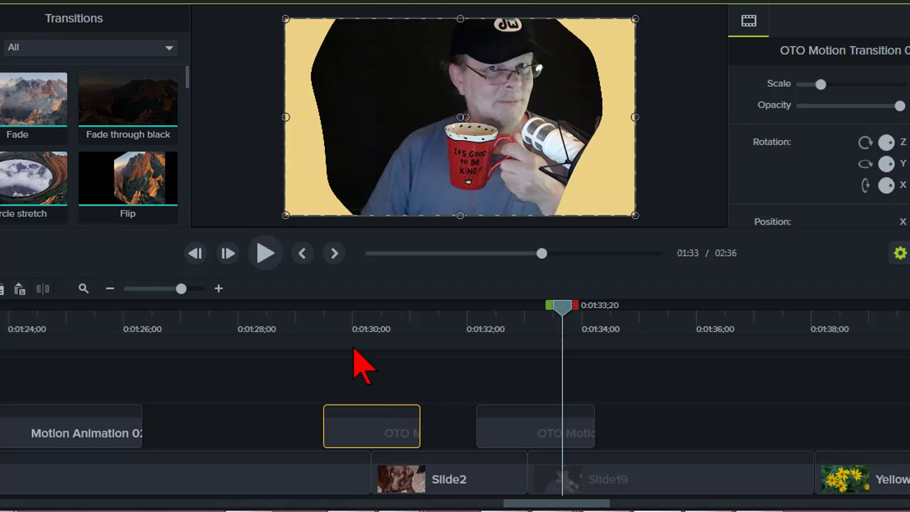
# Step: Zoom the timeline in and nudge OTO Motion Transition 001 to start at 0:01:29;22
pyautogui.click(350, 327)
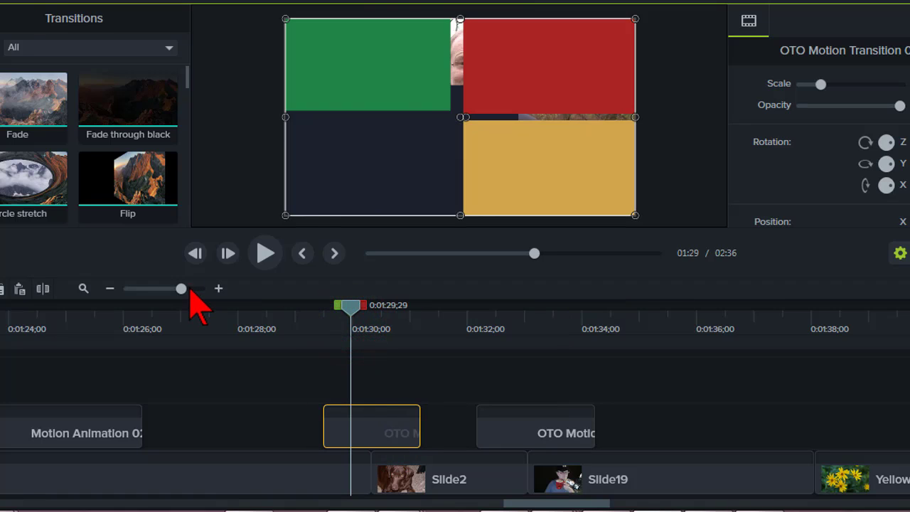
pyautogui.moveTo(188, 290); pyautogui.dragTo(190, 291)
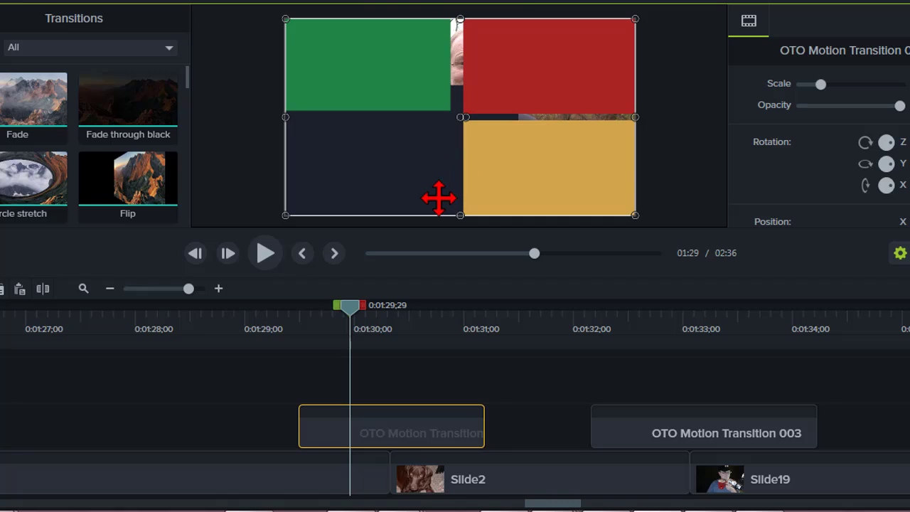
pyautogui.press('.')
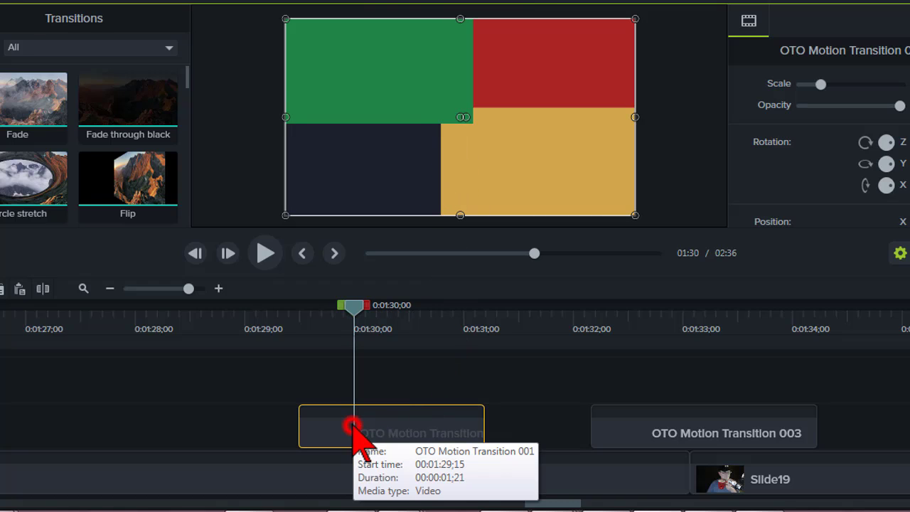
pyautogui.moveTo(353, 427); pyautogui.dragTo(393, 428)
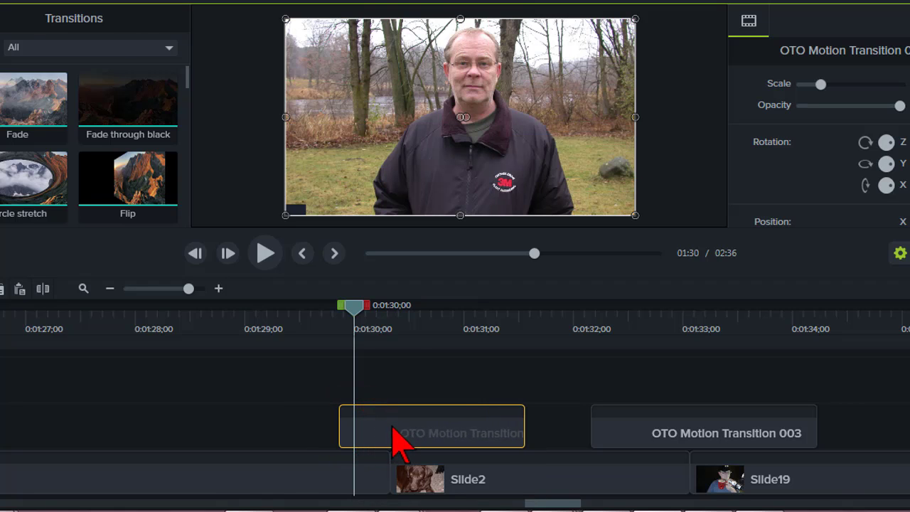
pyautogui.moveTo(398, 315); pyautogui.dragTo(390, 327)
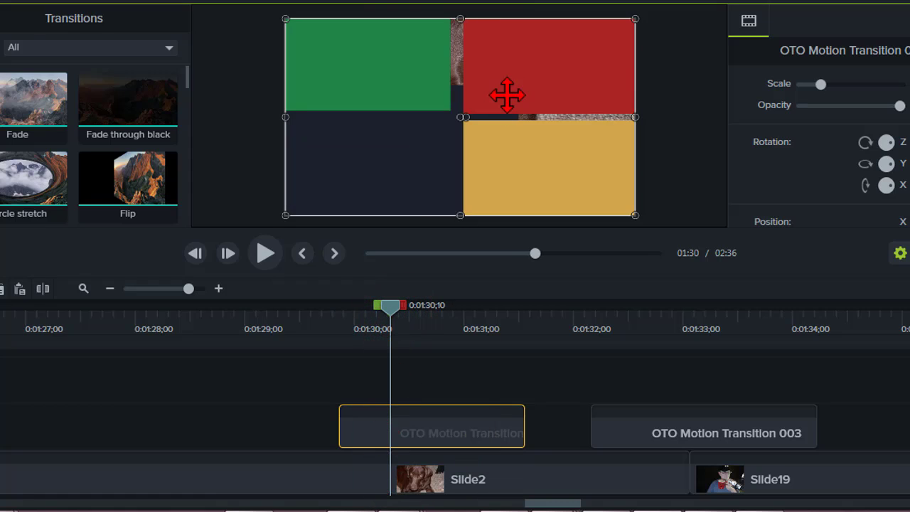
pyautogui.click(373, 426)
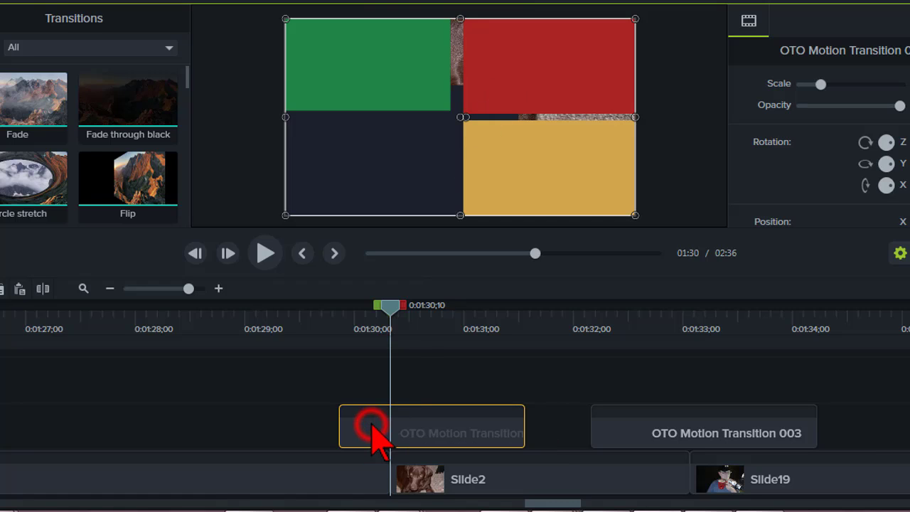
pyautogui.moveTo(375, 427); pyautogui.dragTo(368, 428)
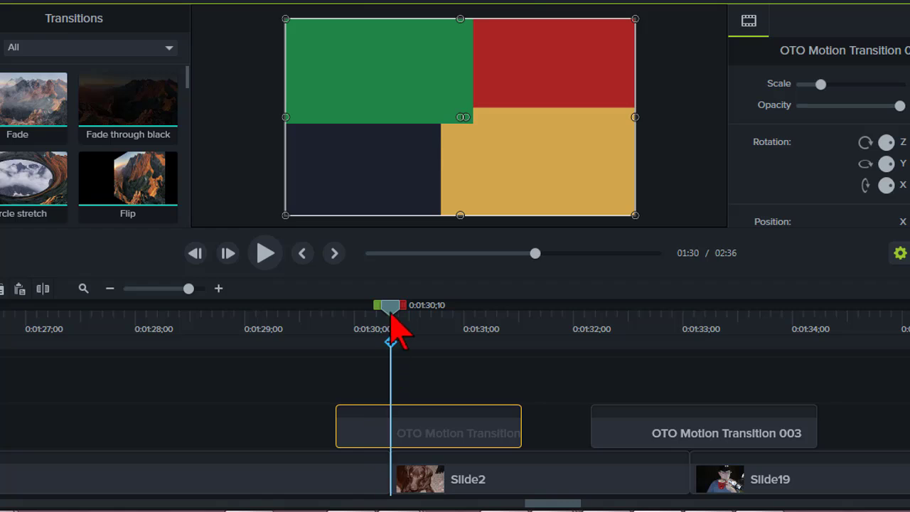
pyautogui.moveTo(390, 306)
pyautogui.mouseDown()
pyautogui.moveTo(375, 308)
pyautogui.moveTo(390, 317)
pyautogui.mouseUp()
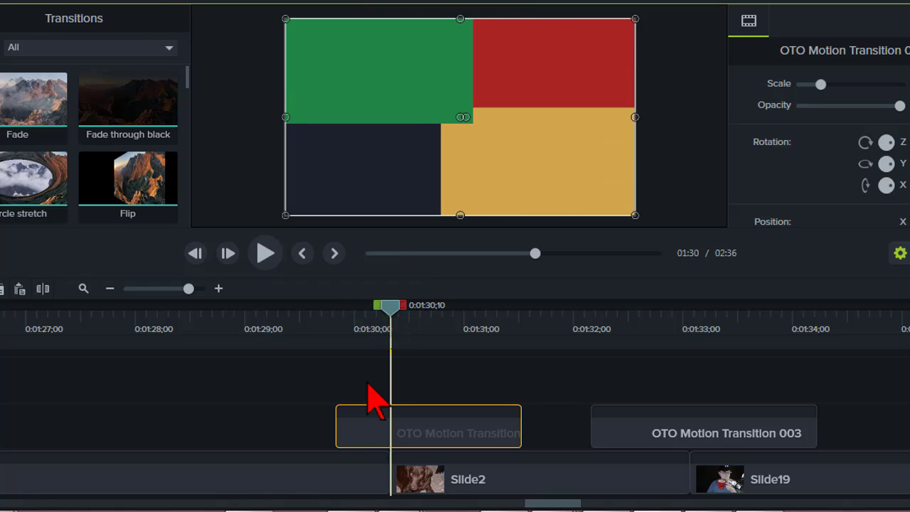
pyautogui.click(416, 473)
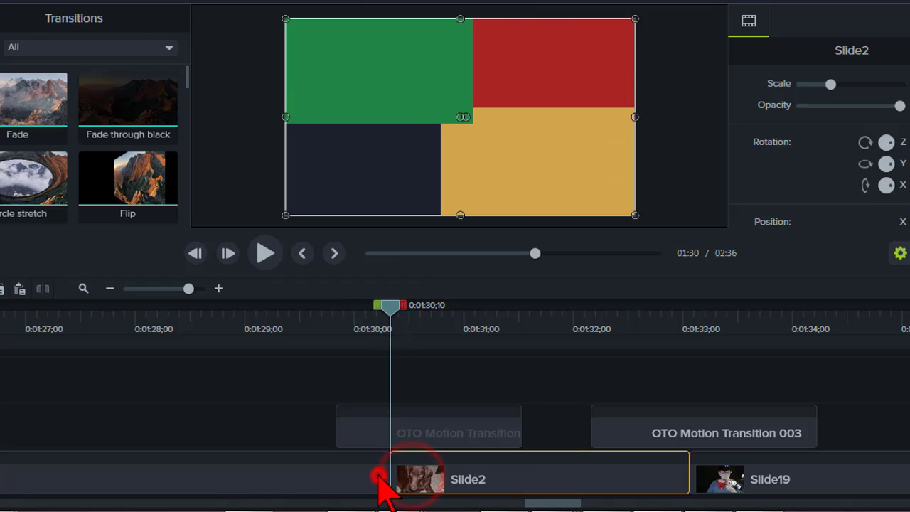
pyautogui.click(378, 475)
pyautogui.moveTo(411, 430)
pyautogui.mouseDown()
pyautogui.moveTo(392, 430)
pyautogui.moveTo(400, 431)
pyautogui.mouseUp()
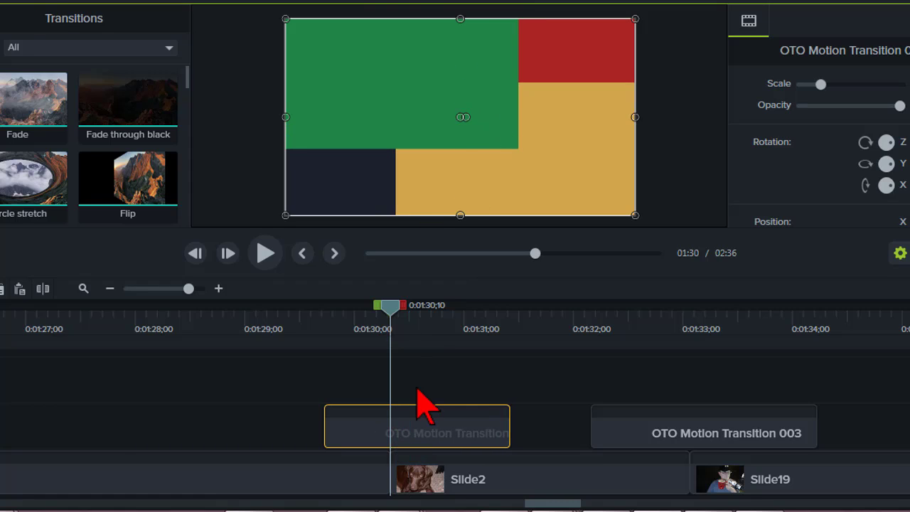
# Step: Play from 0:01:29;20 through the OTO transition into Slide2, stopping at 01:34
pyautogui.click(405, 429)
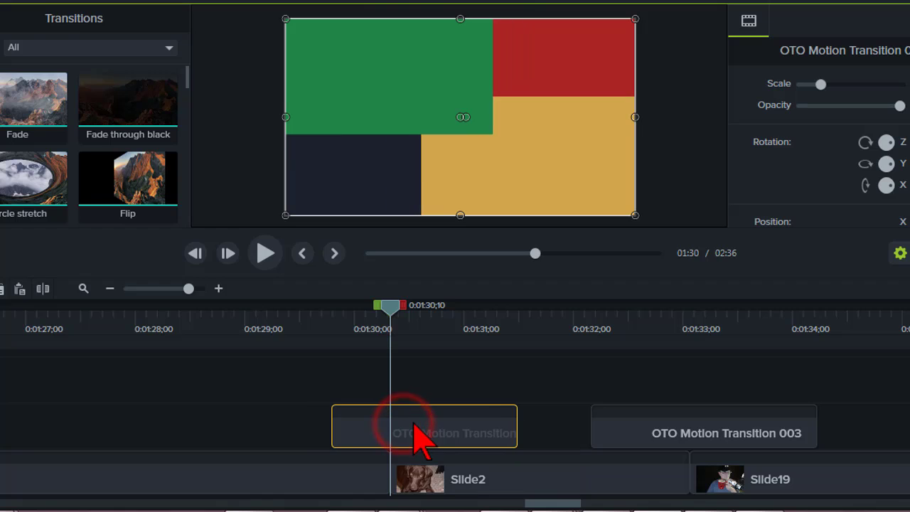
pyautogui.click(318, 317)
pyautogui.click(271, 255)
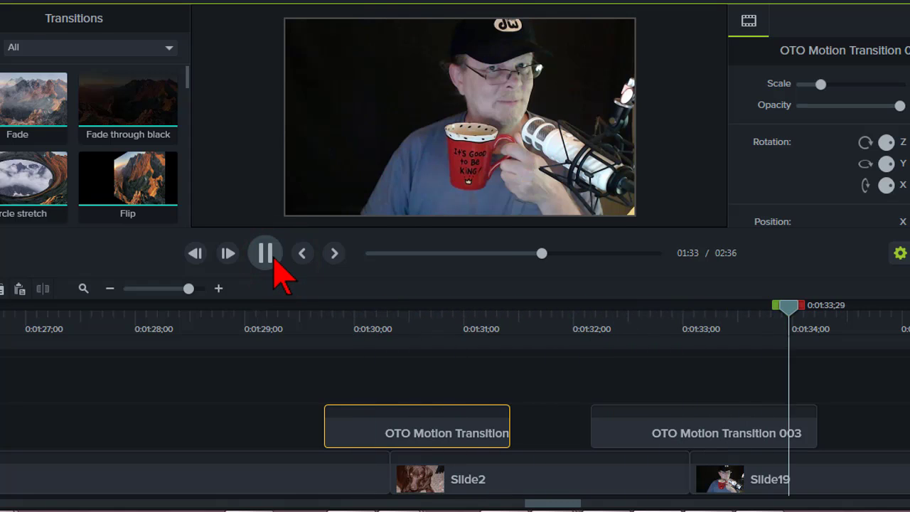
pyautogui.click(270, 255)
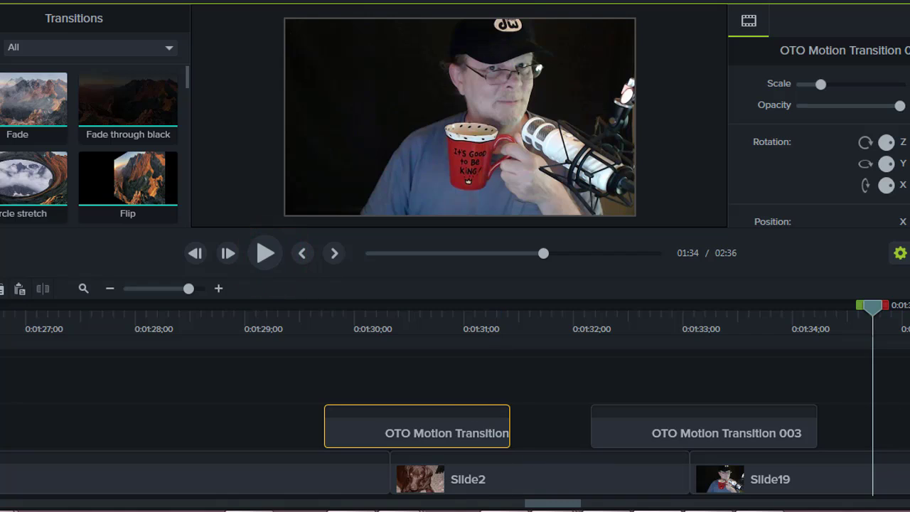